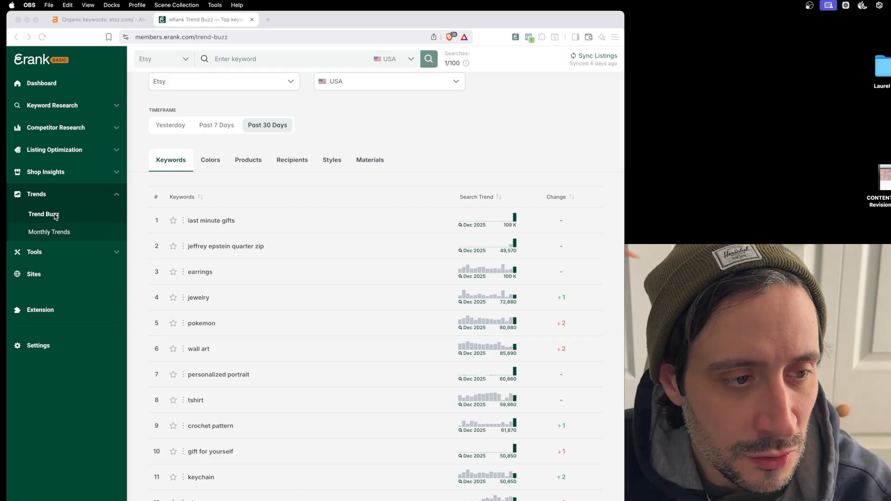
Step: Examine the Etsy USA trending keywords of the past 30 days with their search trends and rank changes
scroll(362, 310, down, 5)
scroll(362, 308, down, 4)
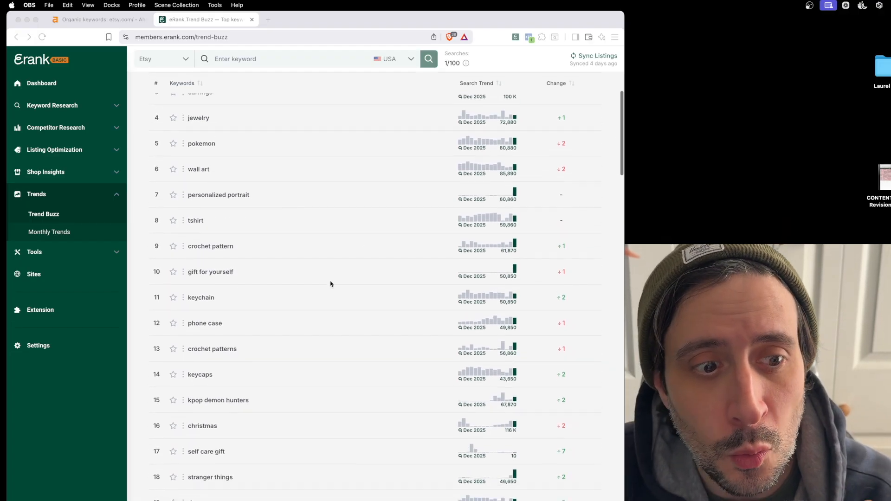
scroll(276, 193, up, 7)
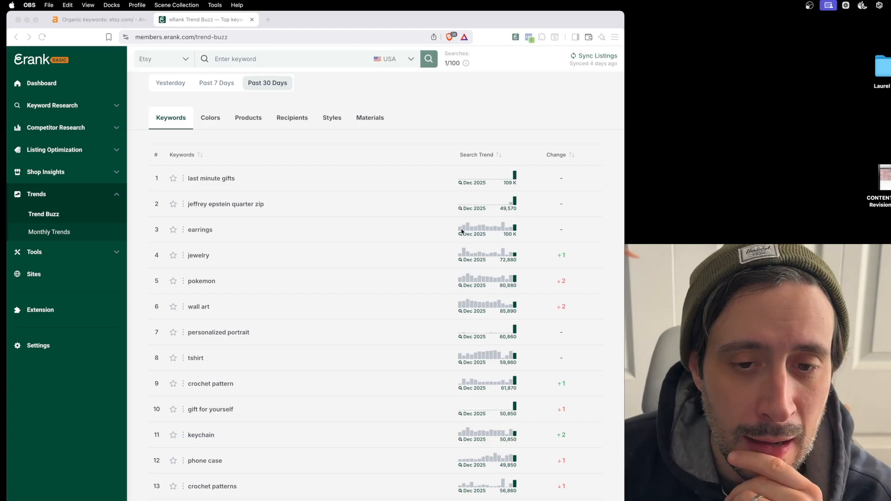
click(236, 260)
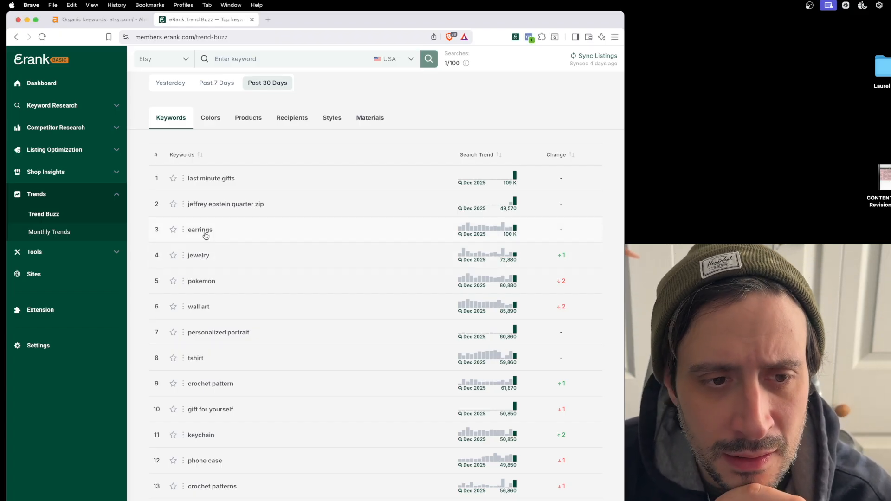
scroll(240, 246, down, 1)
scroll(239, 246, down, 5)
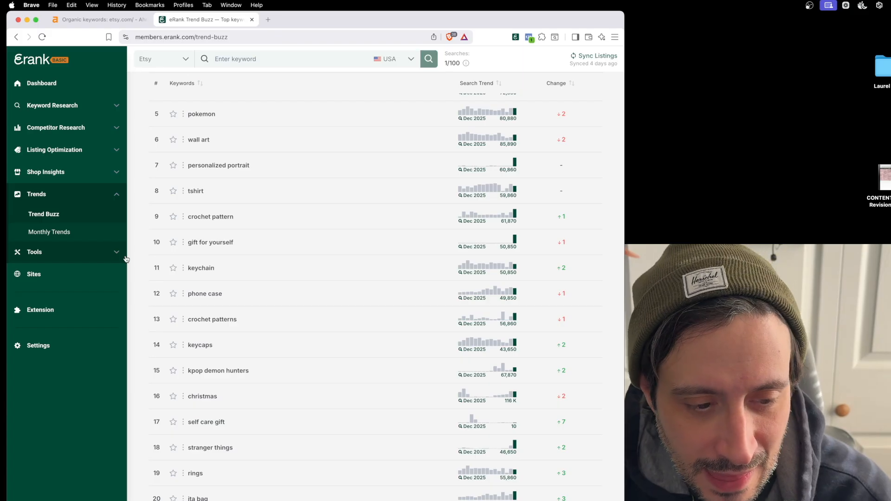
scroll(258, 414, down, 4)
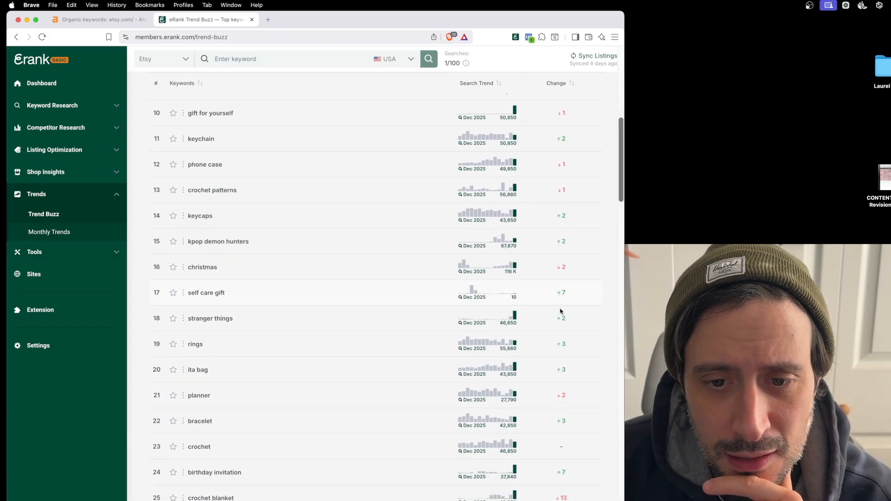
drag(567, 320, 556, 321)
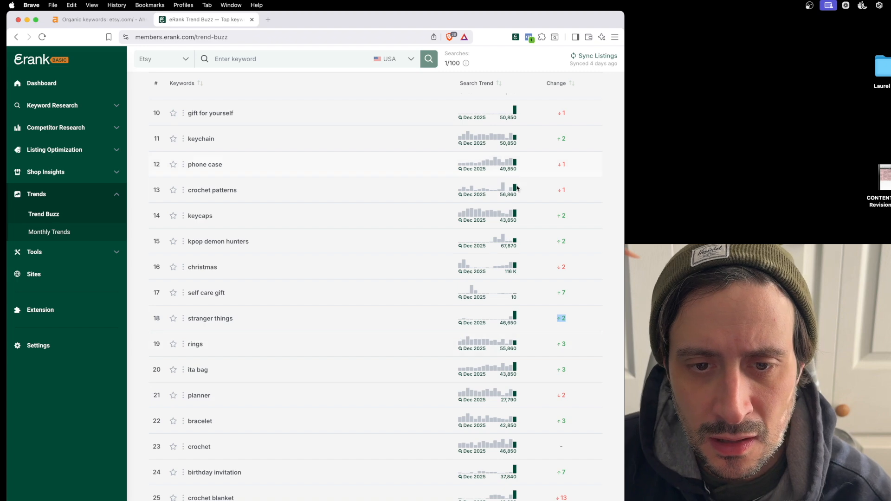
scroll(517, 217, up, 7)
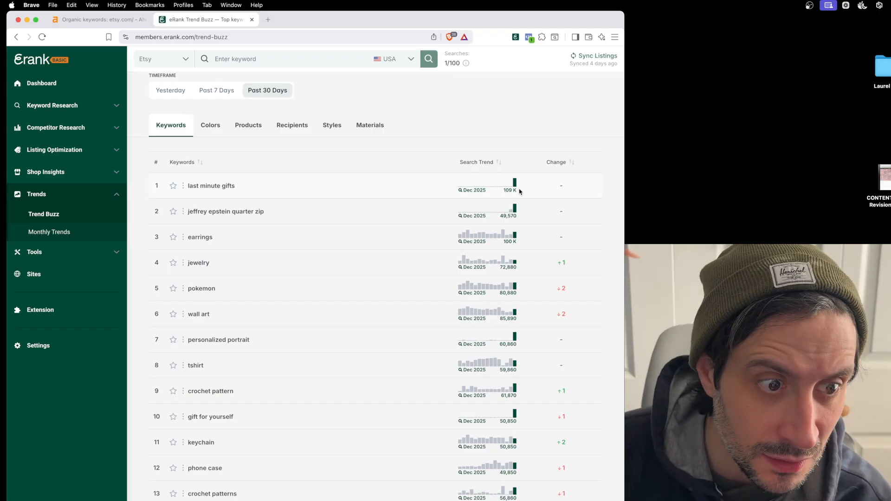
Step: Limit the trending keywords to the past 7 days and open the keyword statistics for "jewelry"
click(213, 90)
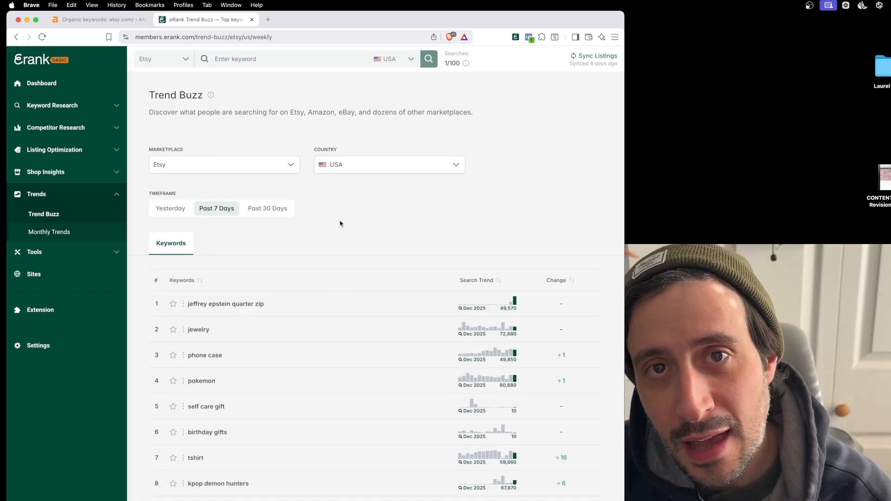
scroll(341, 224, down, 5)
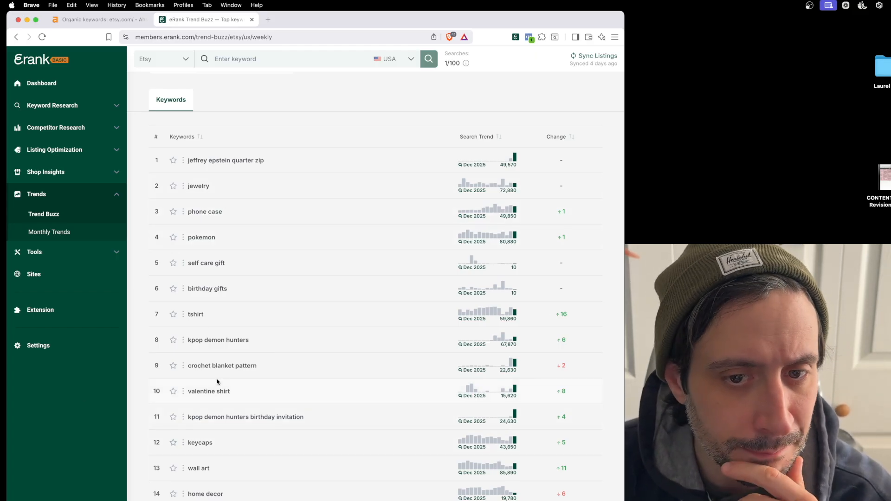
click(194, 186)
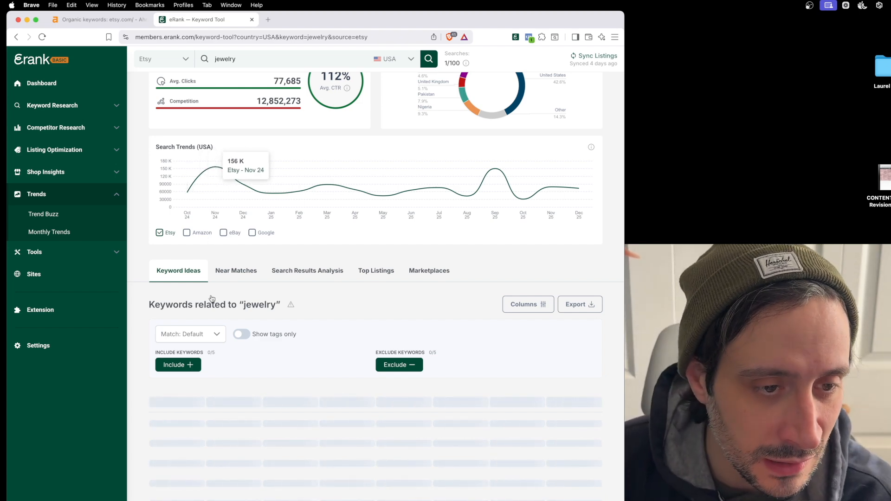
scroll(220, 331, down, 5)
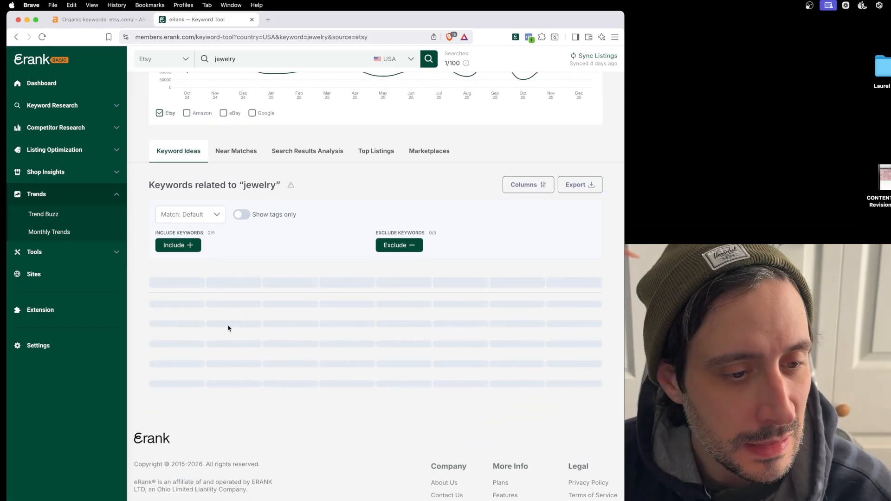
scroll(221, 330, up, 5)
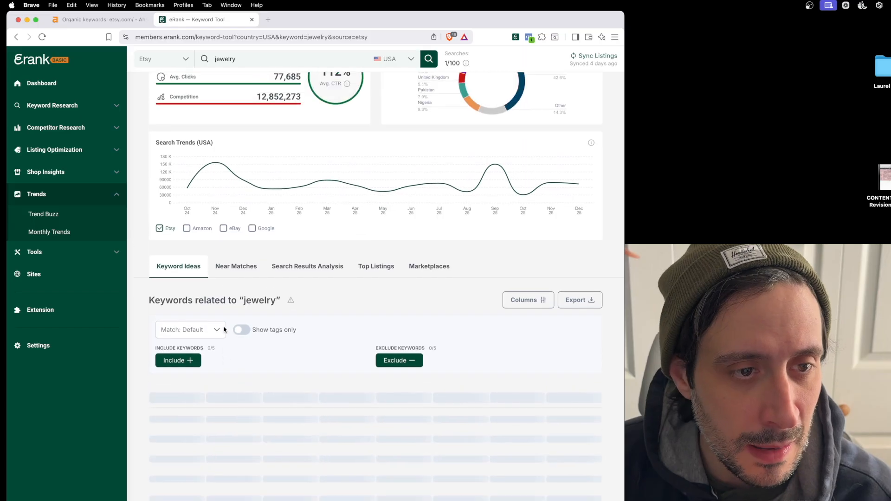
scroll(225, 329, up, 4)
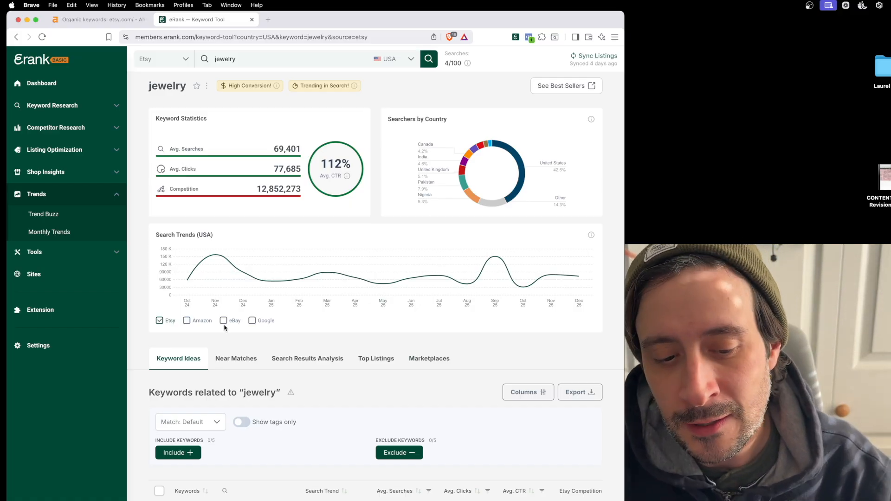
Step: Examine the keyword ideas related to "jewelry", comparing average searches, clicks, CTR and Etsy competition
scroll(272, 293, down, 6)
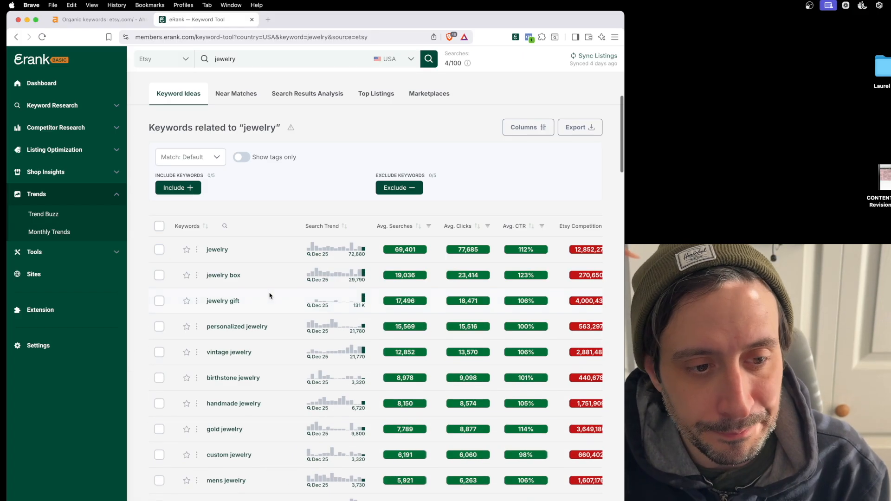
scroll(267, 299, right, 1)
scroll(268, 298, right, 1)
scroll(268, 299, left, 1)
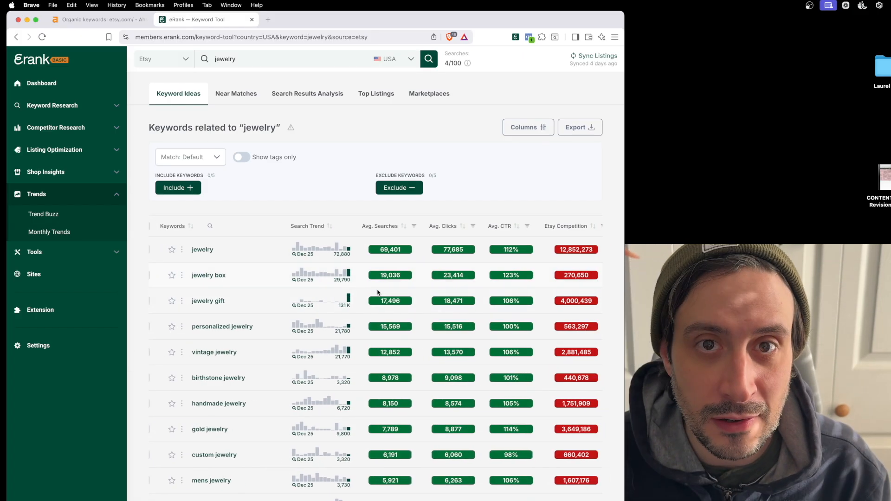
scroll(561, 274, down, 1)
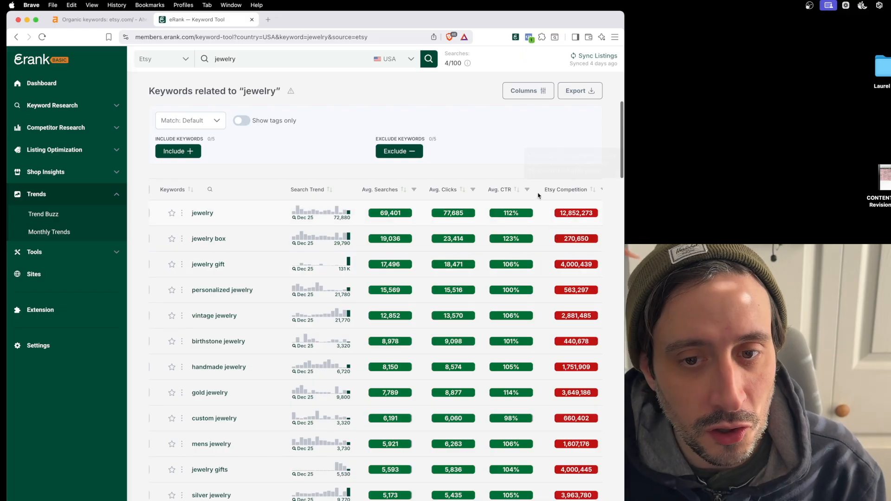
scroll(557, 241, down, 1)
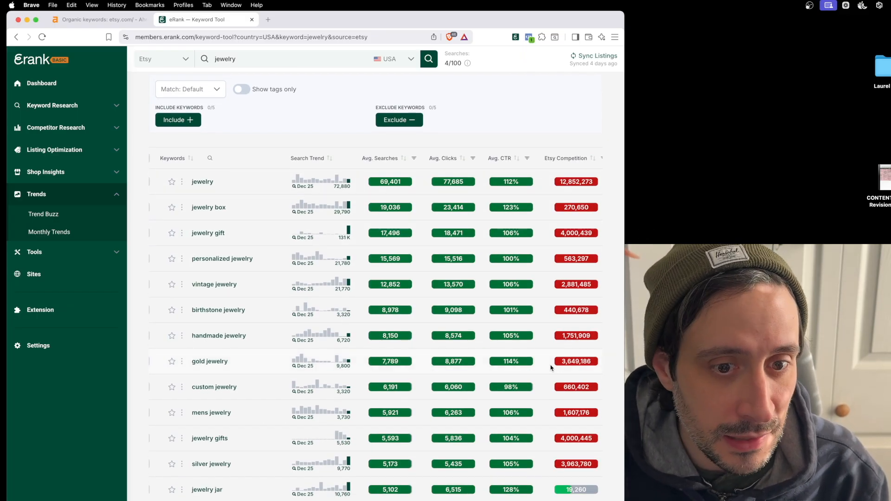
scroll(216, 434, down, 5)
scroll(302, 413, down, 5)
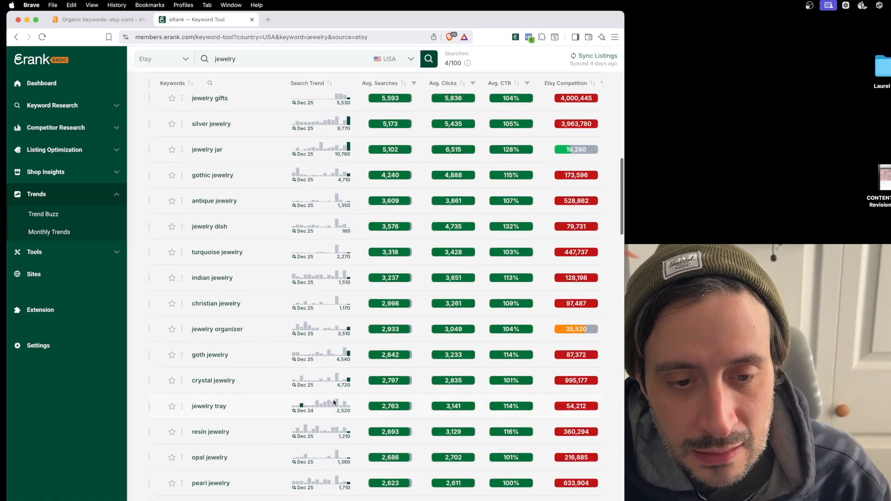
scroll(240, 346, down, 3)
scroll(240, 345, up, 2)
scroll(239, 346, down, 15)
scroll(240, 347, down, 5)
scroll(241, 347, up, 12)
scroll(239, 346, up, 2)
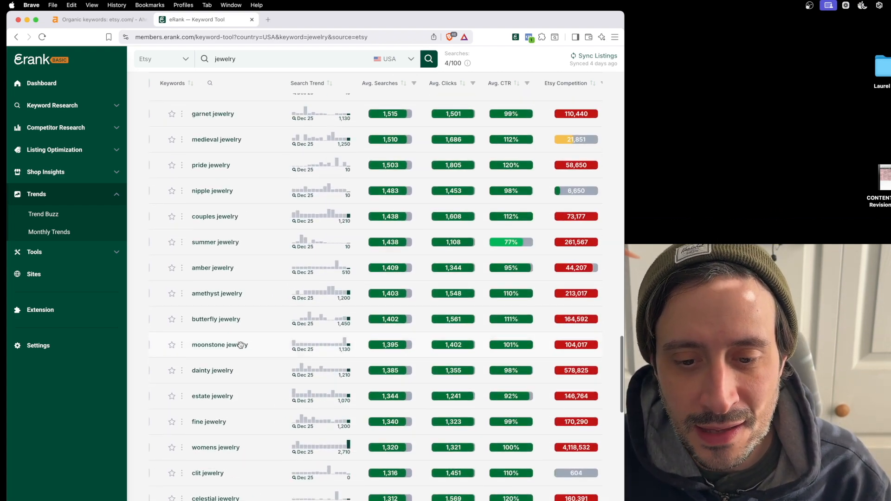
scroll(284, 366, down, 1)
scroll(241, 368, down, 20)
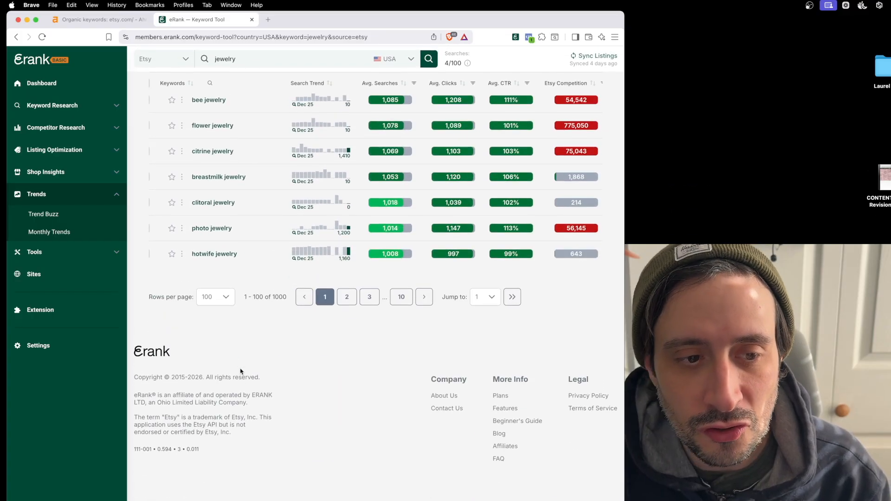
scroll(241, 372, up, 2)
scroll(241, 371, up, 20)
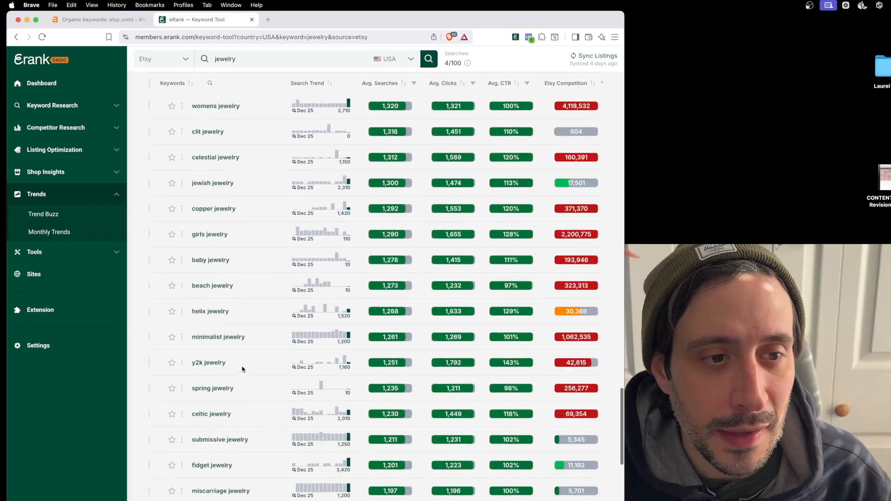
scroll(238, 373, up, 9)
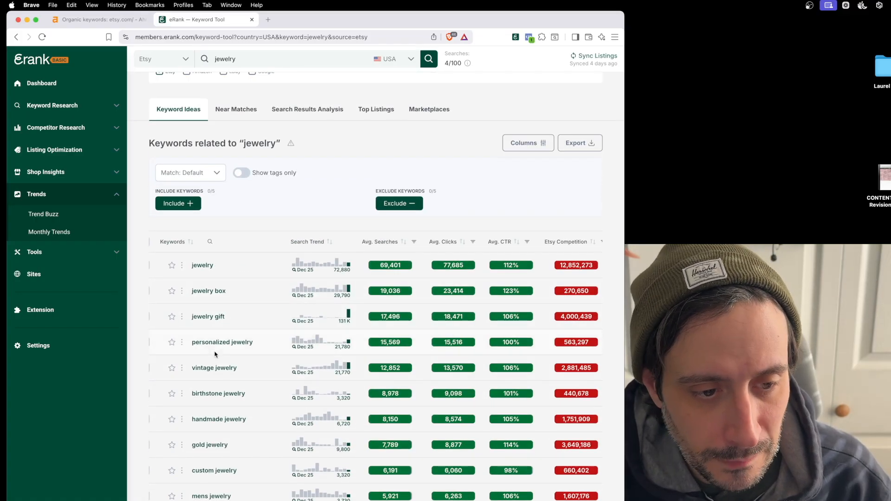
scroll(176, 357, down, 3)
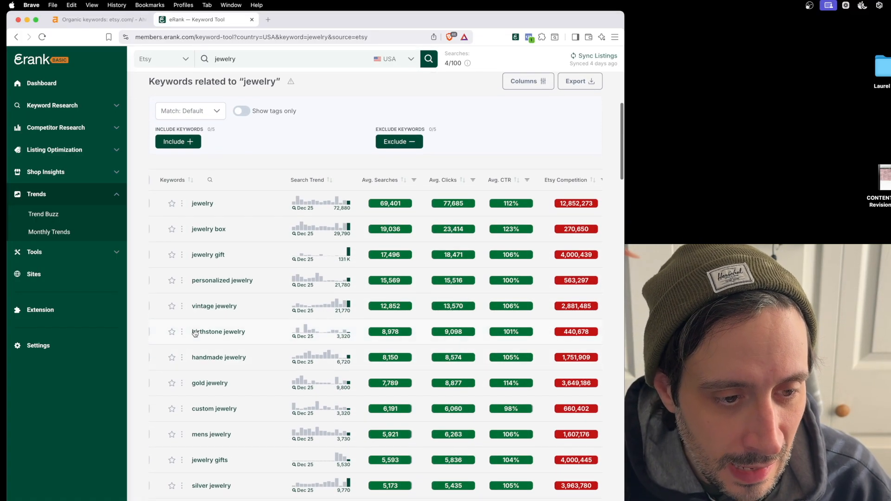
Step: Open the related keyword "birthstone jewelry" in a new tab and switch to it
drag(191, 330, 253, 331)
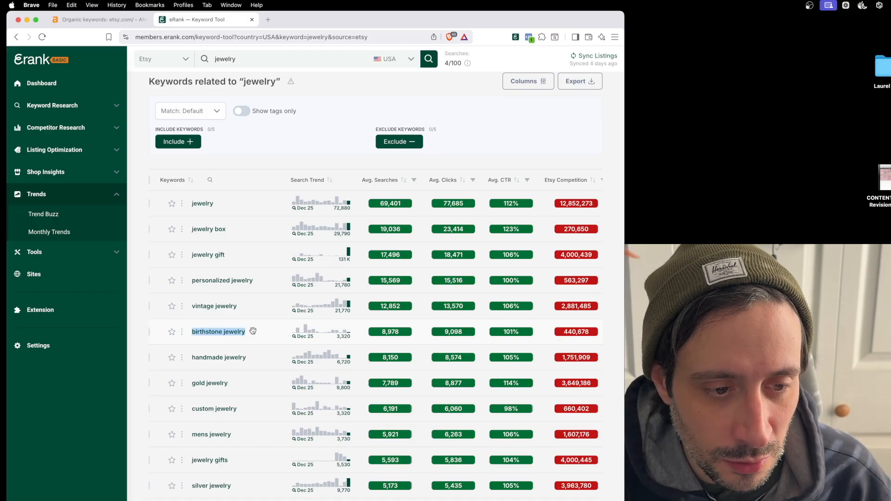
right_click(227, 331)
click(242, 341)
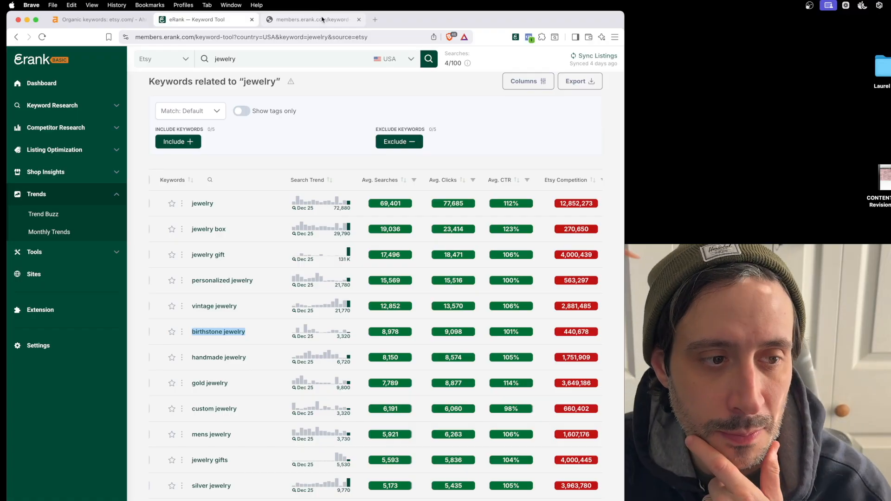
click(316, 20)
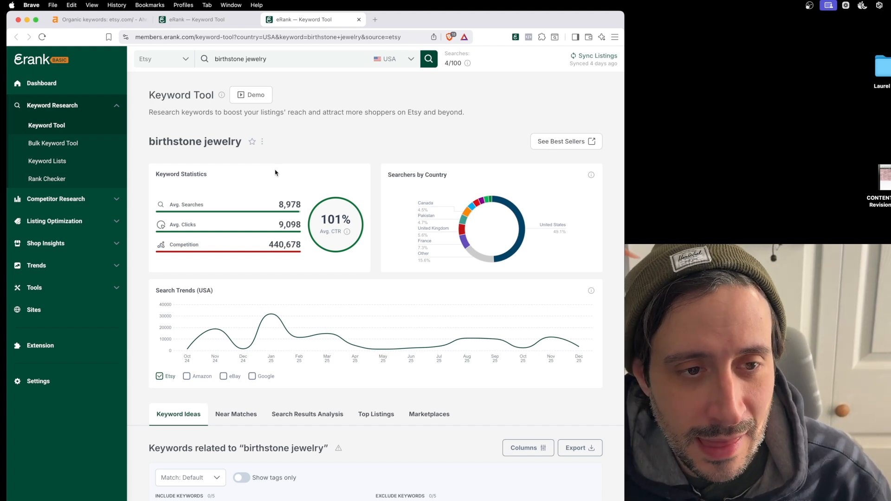
Step: Compare the Etsy competition of keywords related to "birthstone jewelry" and open the analysis of "march birthstone jewelry"
scroll(276, 176, down, 10)
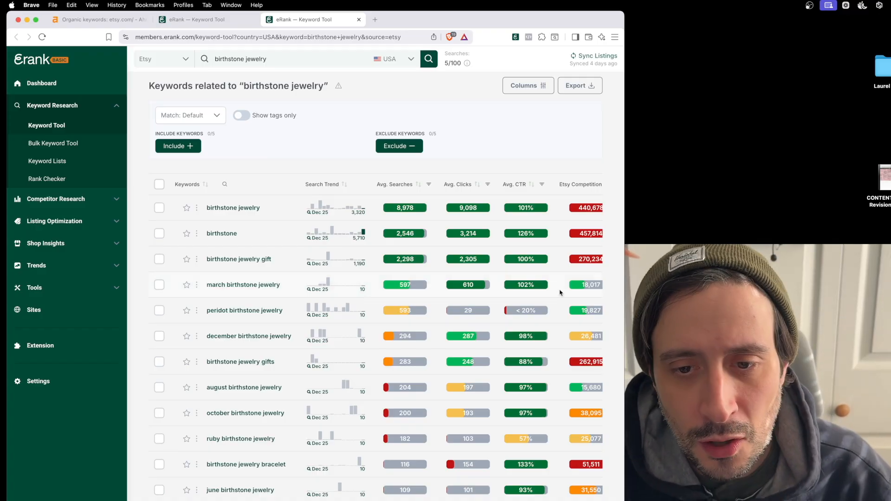
key(ctrl+f)
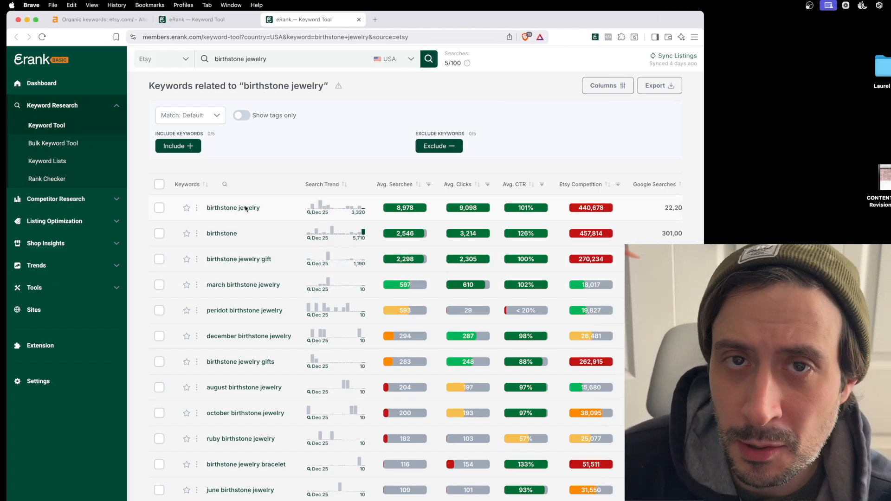
scroll(249, 276, down, 3)
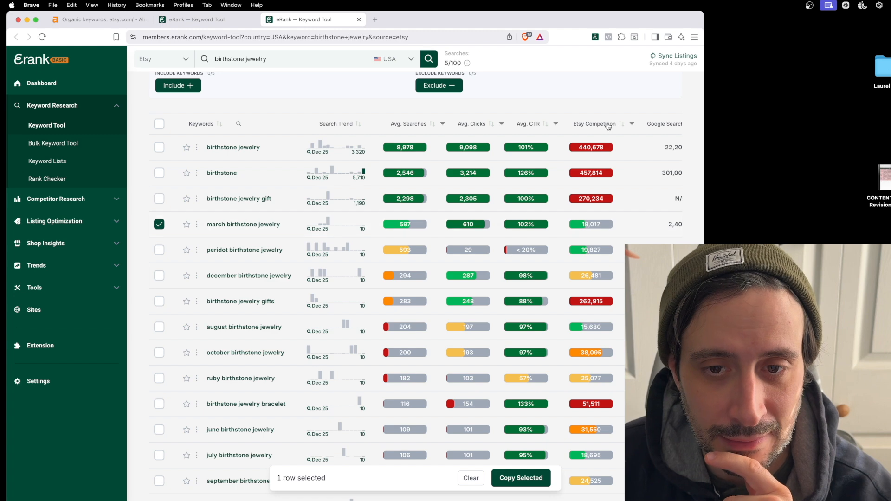
mouse_move(605, 124)
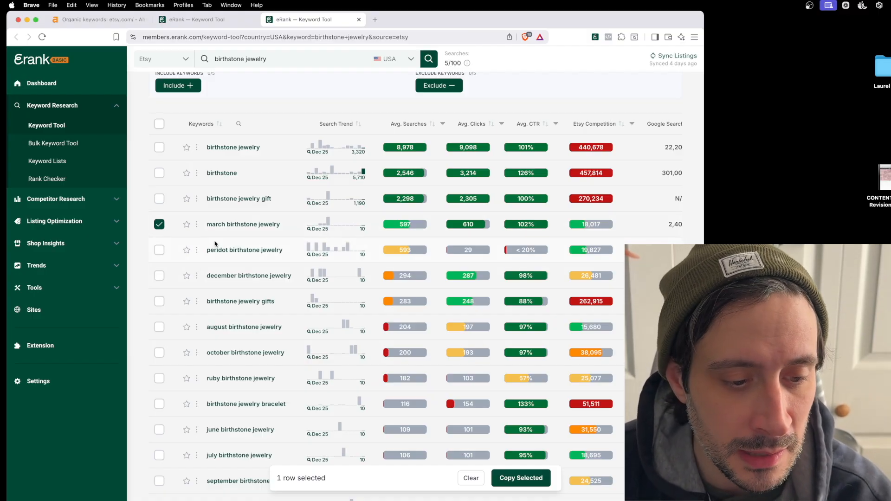
click(227, 224)
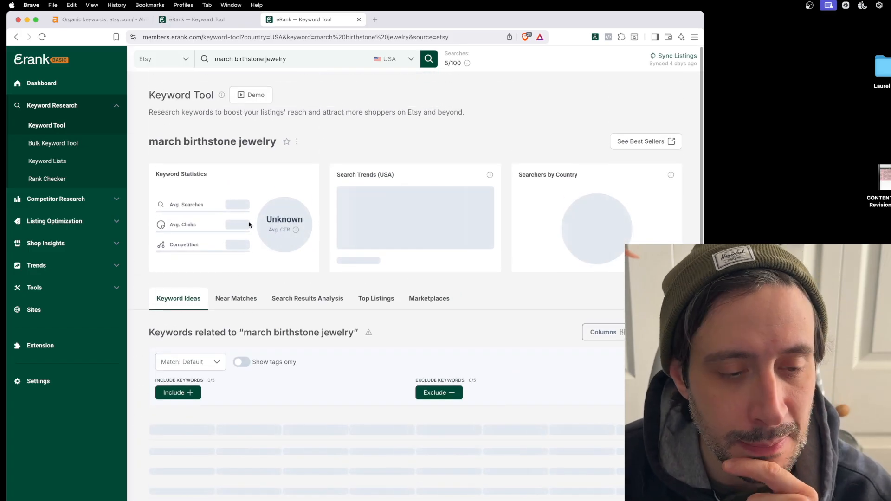
Step: Review the statistics, search trend and related keyword ideas for "march birthstone jewelry"
scroll(248, 224, down, 3)
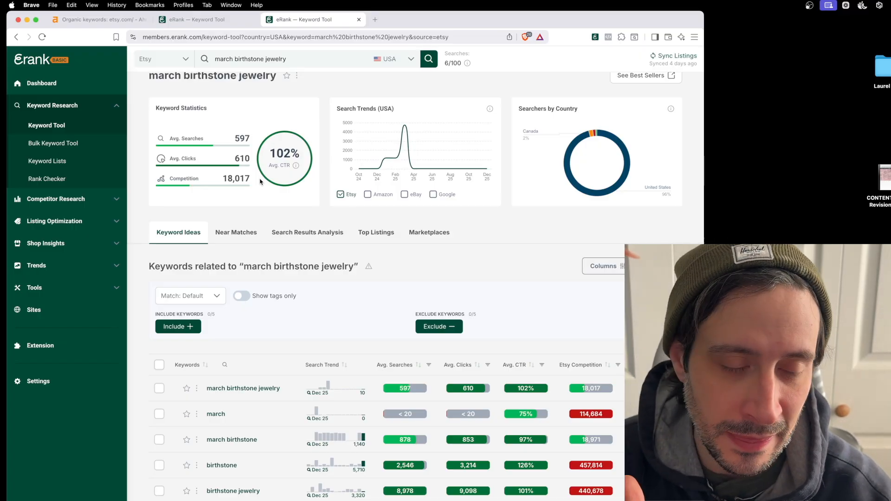
scroll(268, 182, down, 2)
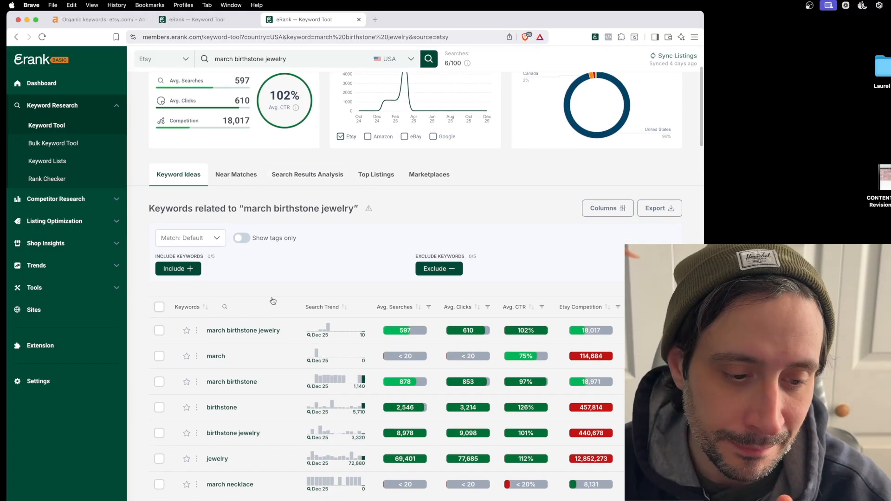
scroll(260, 286, down, 3)
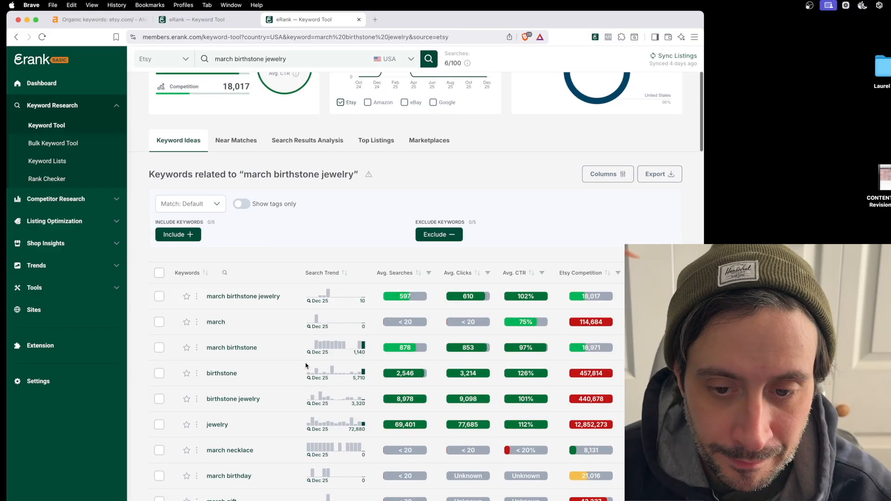
scroll(241, 288, down, 6)
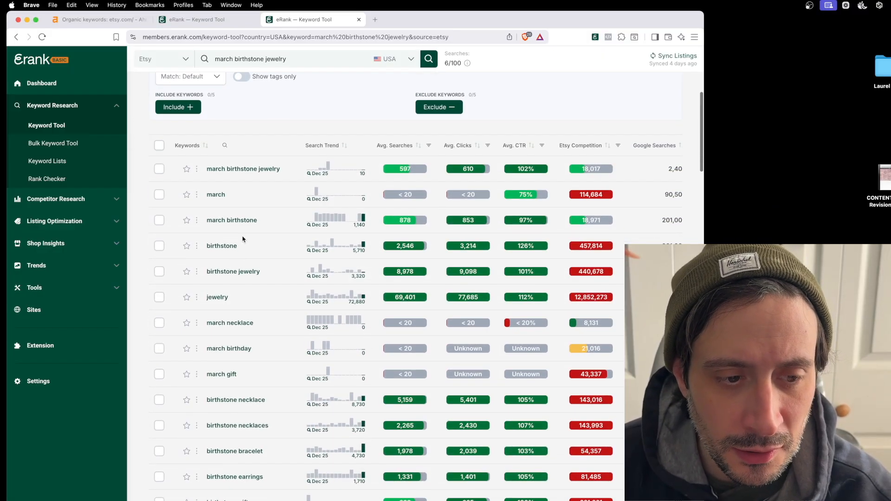
Step: Compare average searches, clicks and Etsy competition of the keyword ideas related to "march birthstone jewelry"
scroll(231, 307, up, 1)
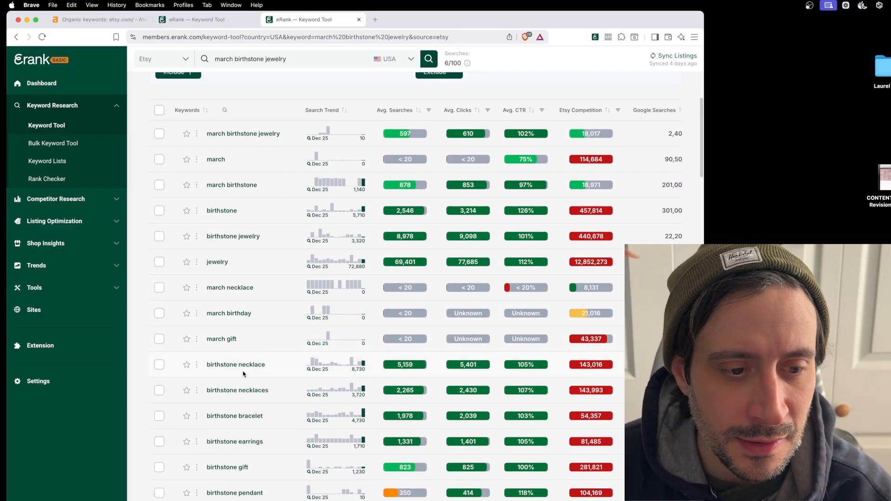
scroll(245, 393, down, 5)
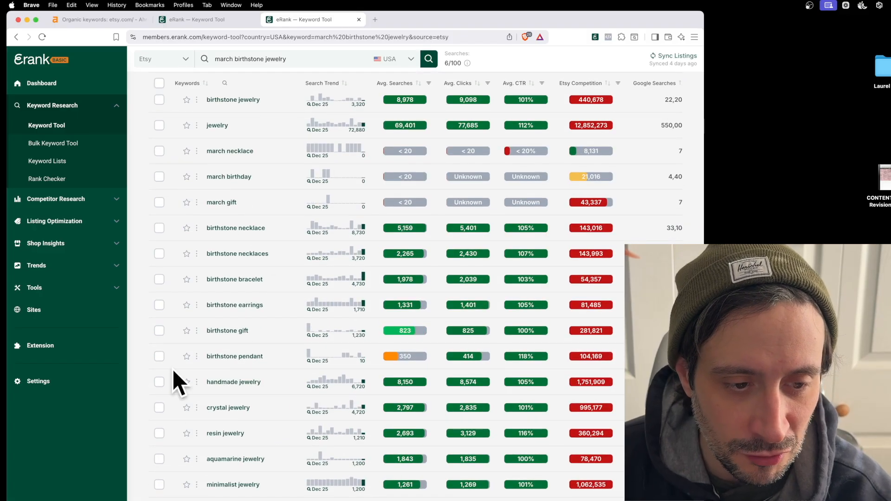
drag(190, 224, 557, 426)
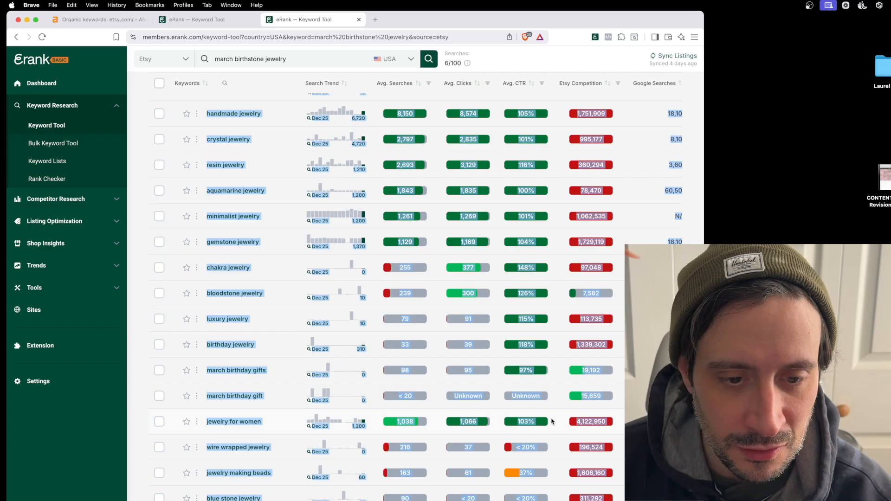
scroll(553, 422, up, 15)
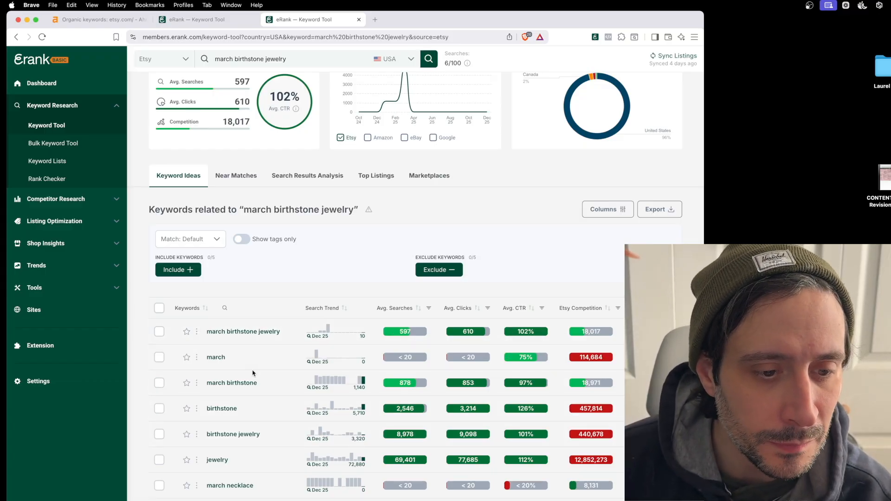
drag(269, 381, 240, 388)
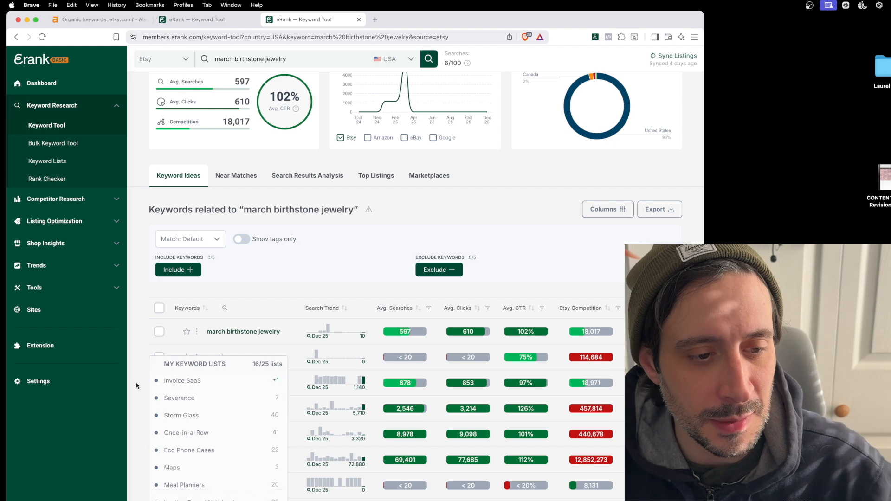
click(135, 384)
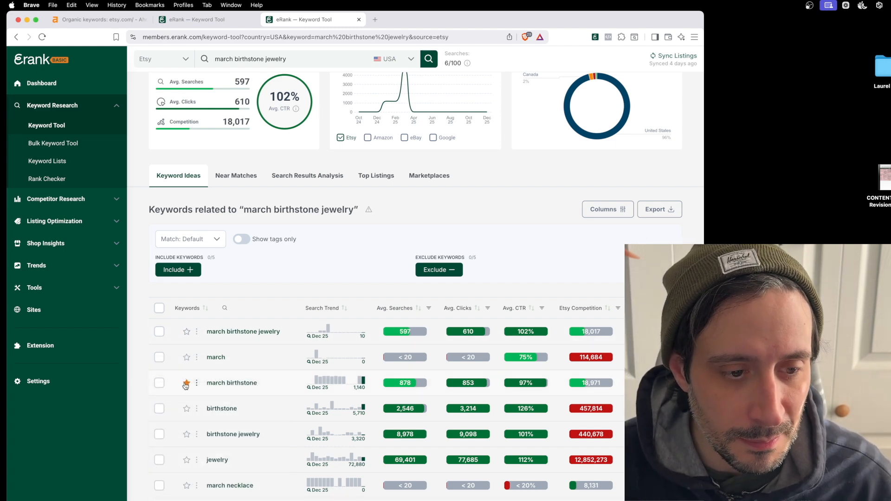
Step: Search Google for "march birthstone" in a new tab and expand the question "What are two birthstones for March?"
key(super+t)
text(march birthstone)
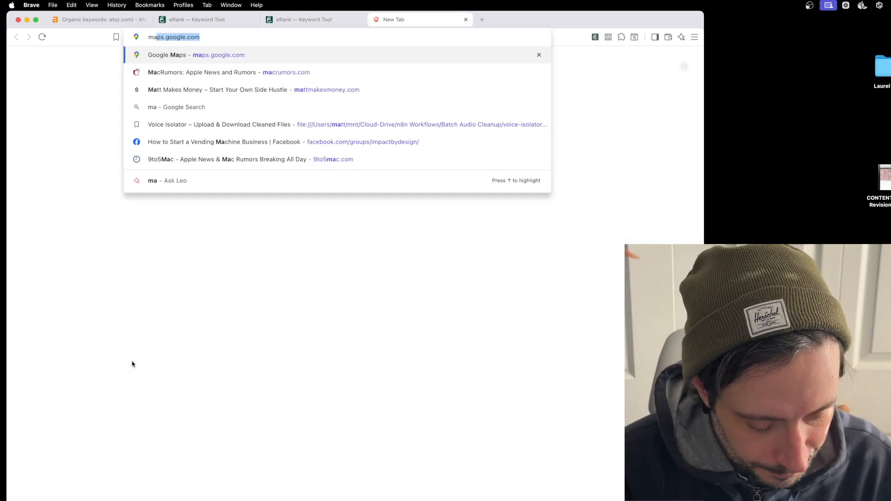
key(Return)
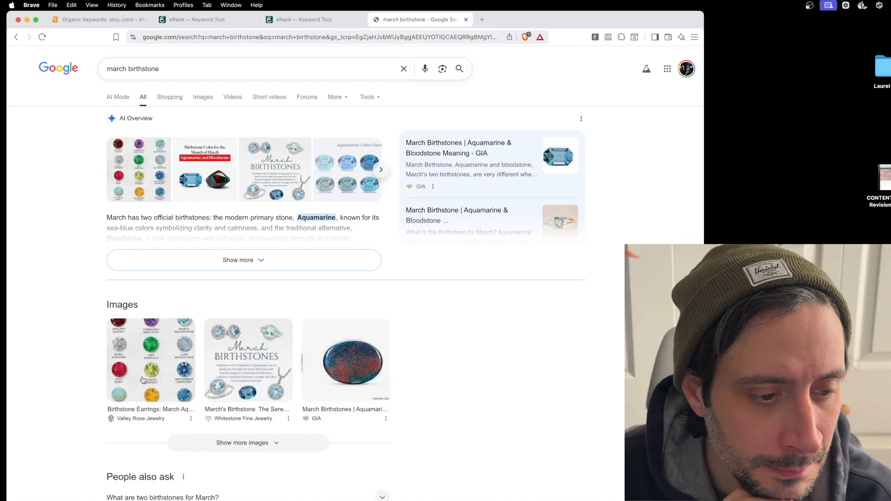
scroll(121, 353, down, 4)
click(155, 331)
scroll(156, 335, down, 1)
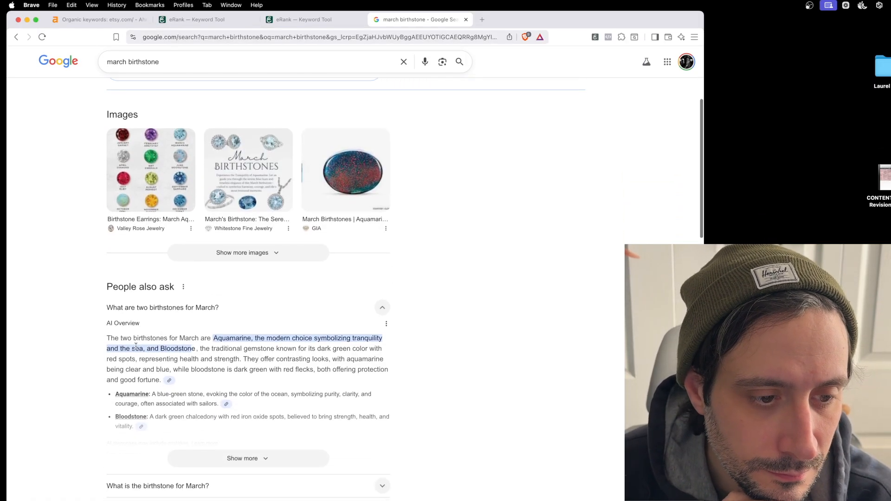
Step: Copy the stone name "Aquamarine" from the expanded answer about the two March birthstones
double_click(224, 337)
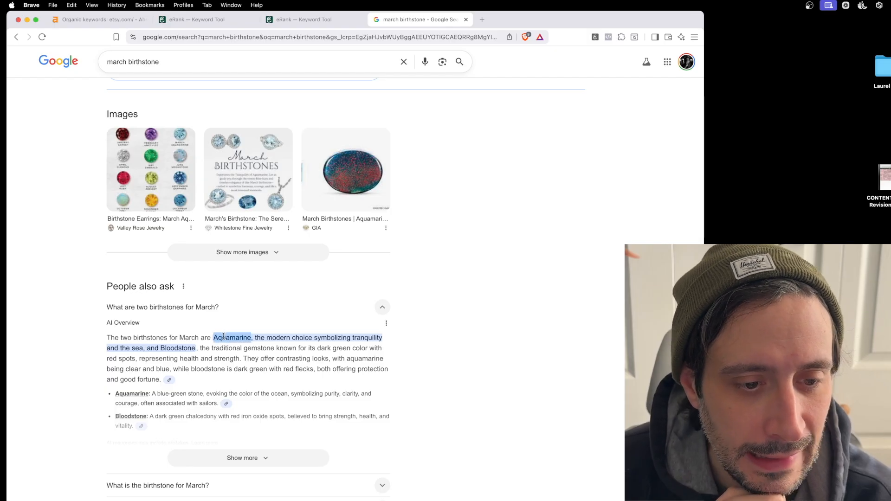
double_click(176, 349)
double_click(230, 338)
key(super+c)
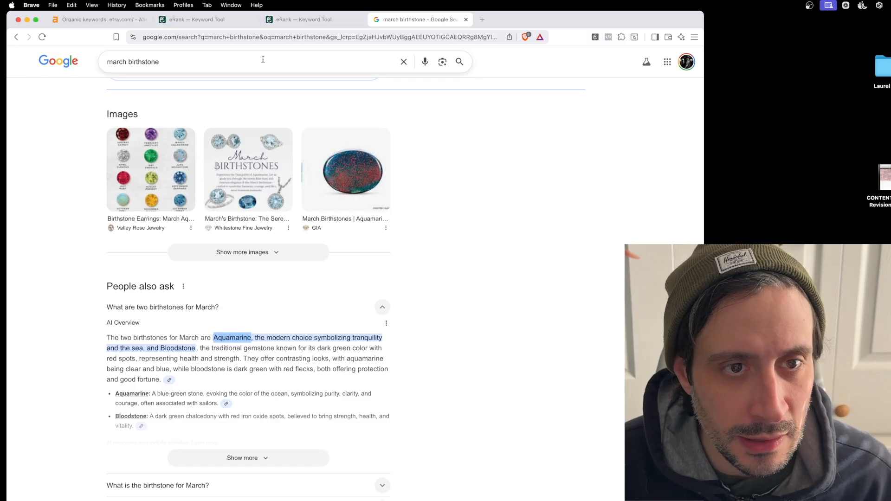
Step: Open eRank's Bulk Keyword Tool in a new tab and enter "Aquamarine," as the first keyword
click(297, 20)
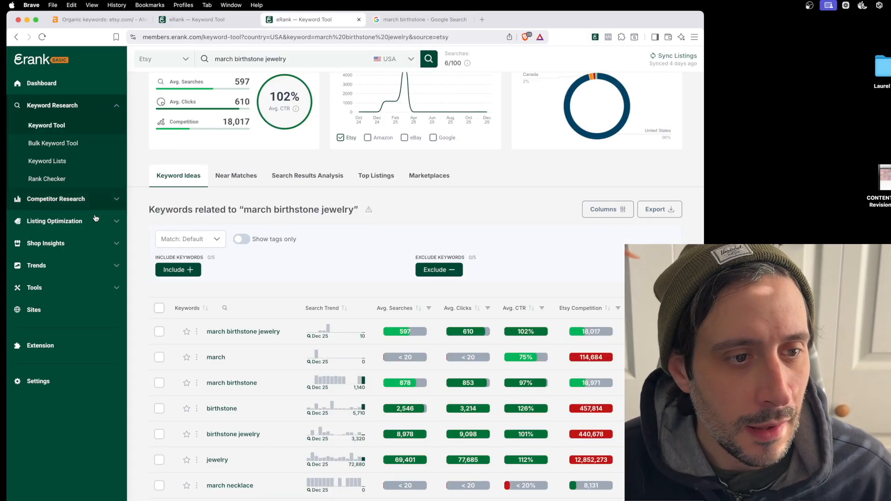
super+click(43, 144)
click(408, 20)
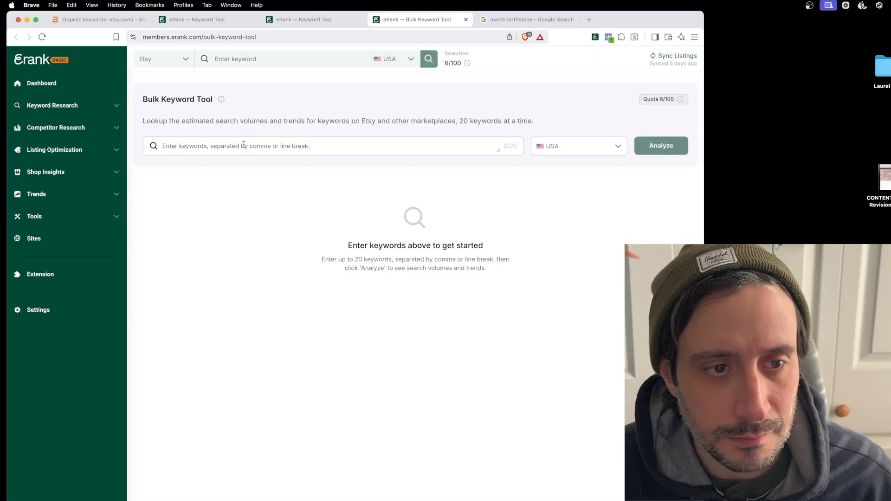
click(242, 145)
key(super+v)
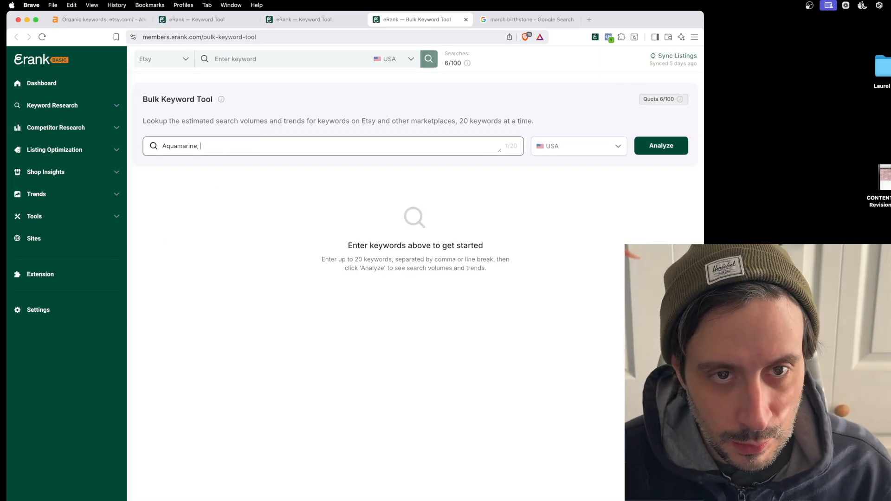
text(,)
Step: Copy "Bloodstone" from the Google answer, add it as the second bulk keyword and analyze both keywords
click(508, 19)
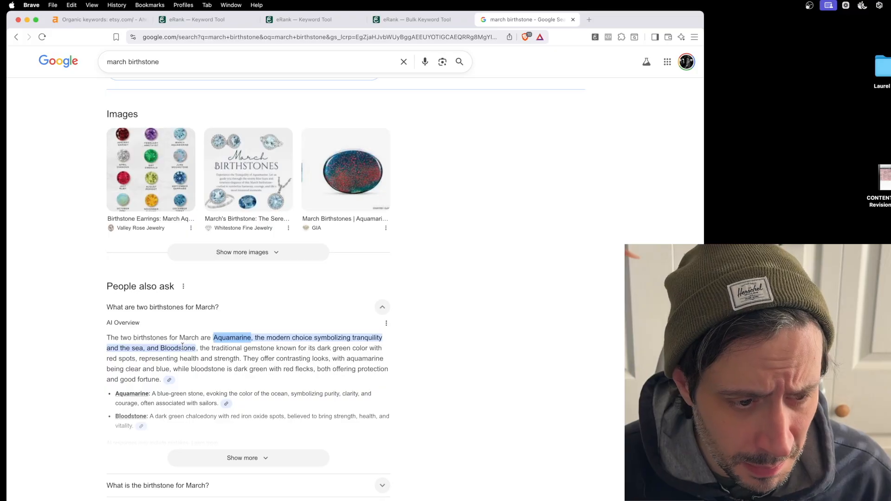
key(super+c)
click(394, 23)
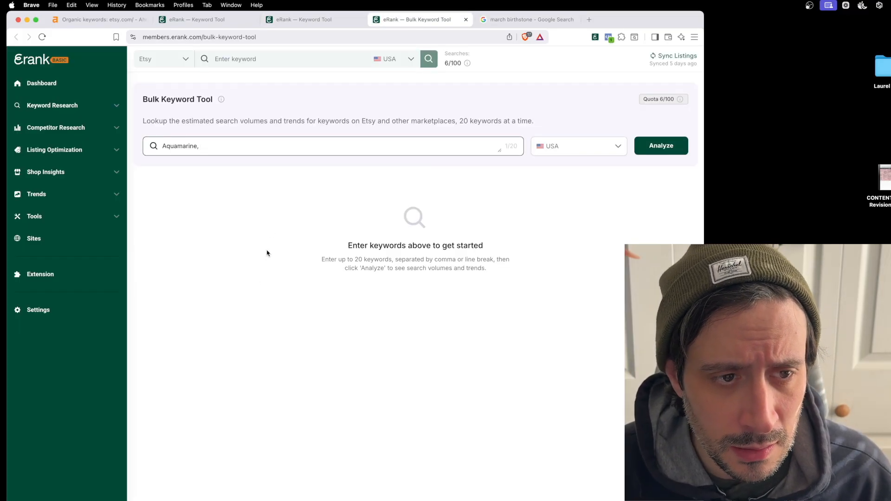
key(super+v)
click(661, 147)
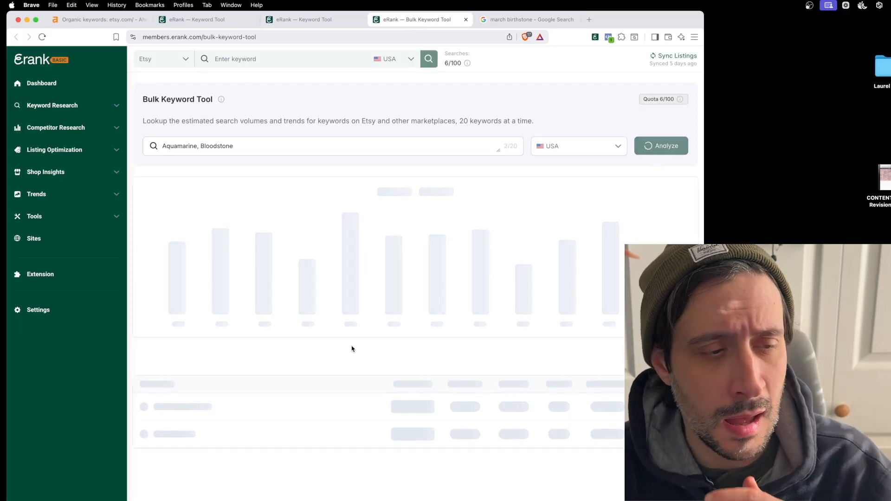
Step: Open the keyword analyses of "bloodstone" and "aquamarine" in new tabs and switch to the bloodstone one
scroll(353, 343, down, 5)
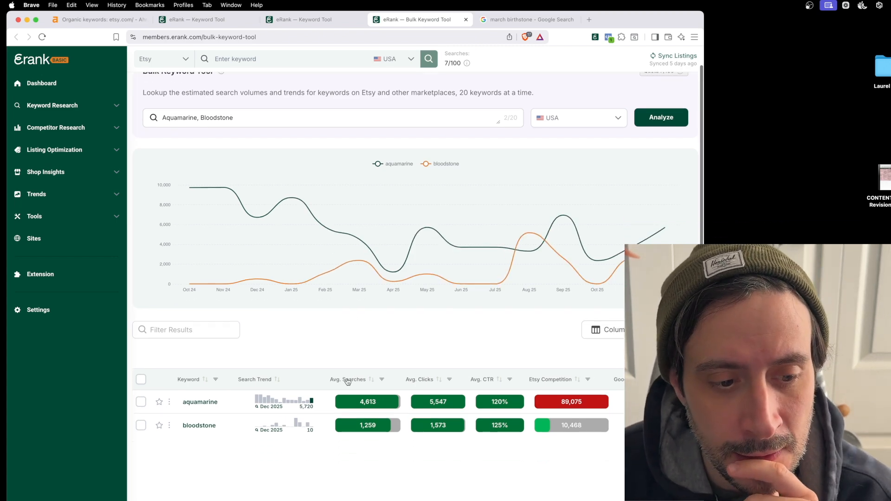
double_click(188, 329)
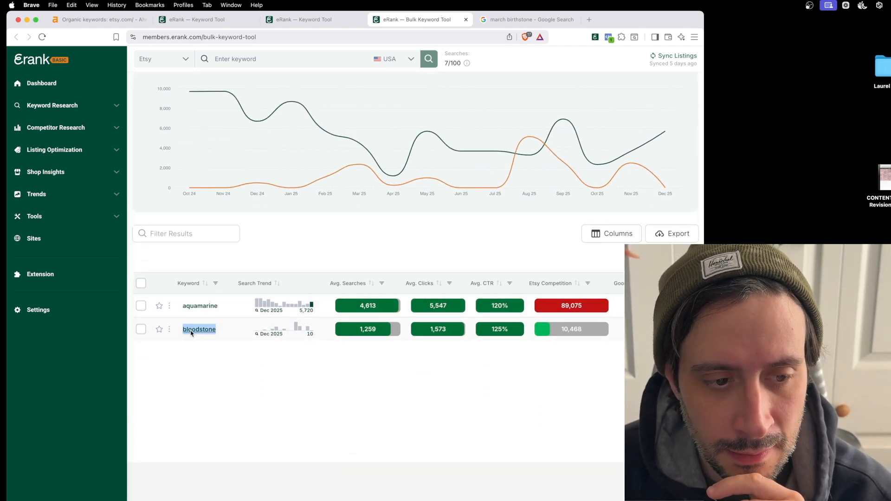
right_click(191, 328)
click(204, 333)
double_click(195, 305)
right_click(185, 301)
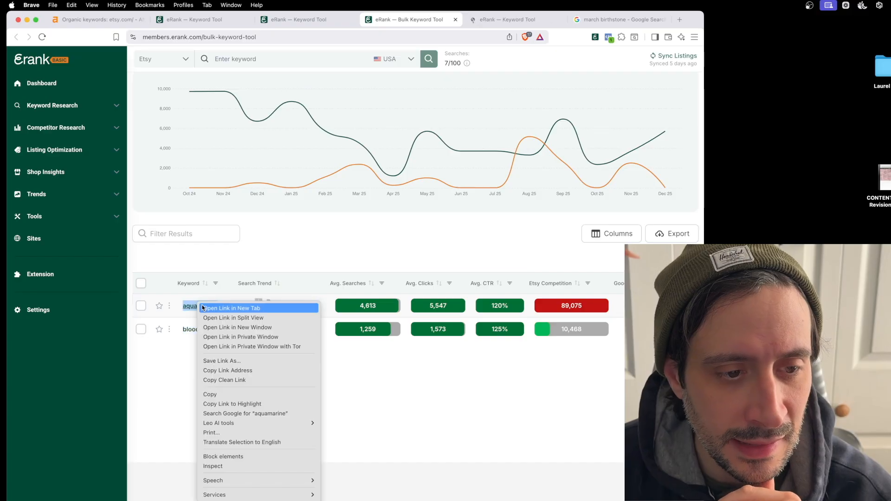
click(204, 309)
click(468, 22)
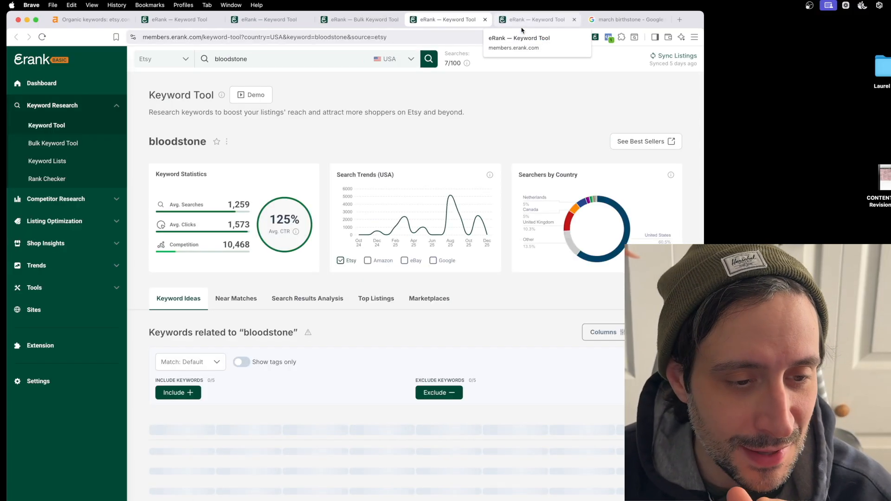
Step: Review the statistics and keyword ideas for "bloodstone", select the "bloodstone ring" row and copy that keyword
mouse_move(590, 265)
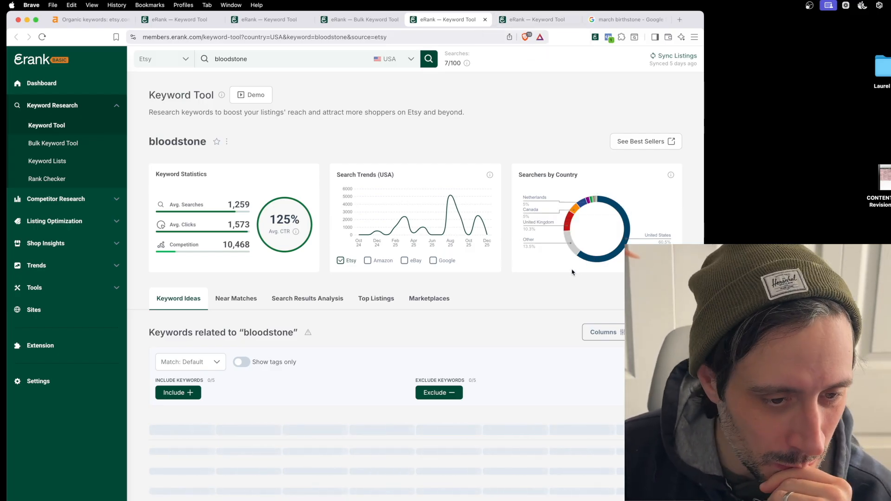
scroll(572, 272, down, 1)
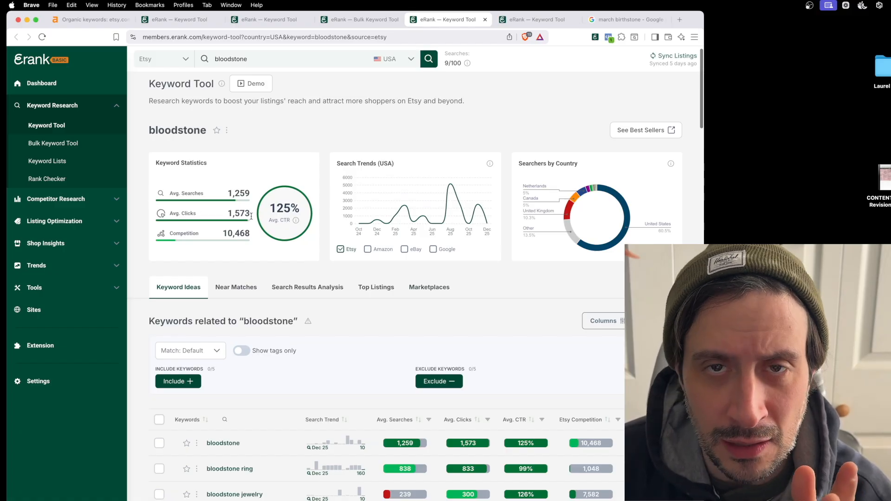
scroll(251, 216, down, 3)
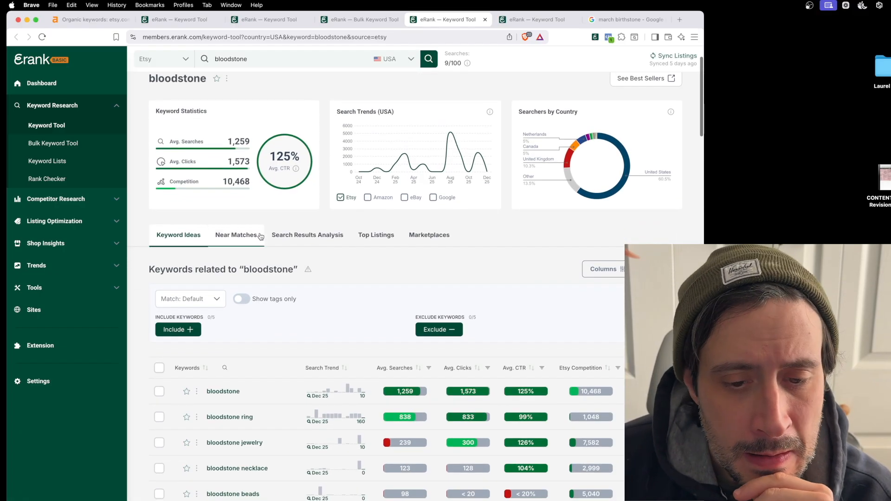
scroll(271, 238, down, 5)
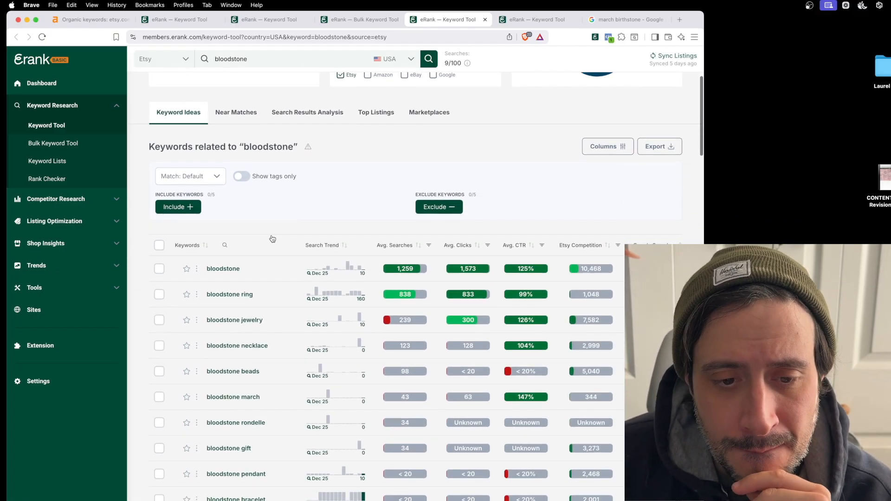
click(159, 294)
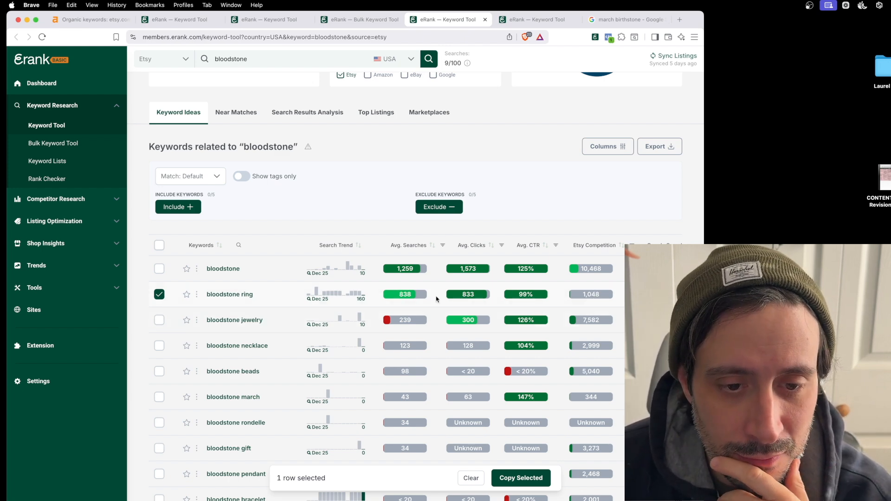
right_click(243, 293)
click(275, 383)
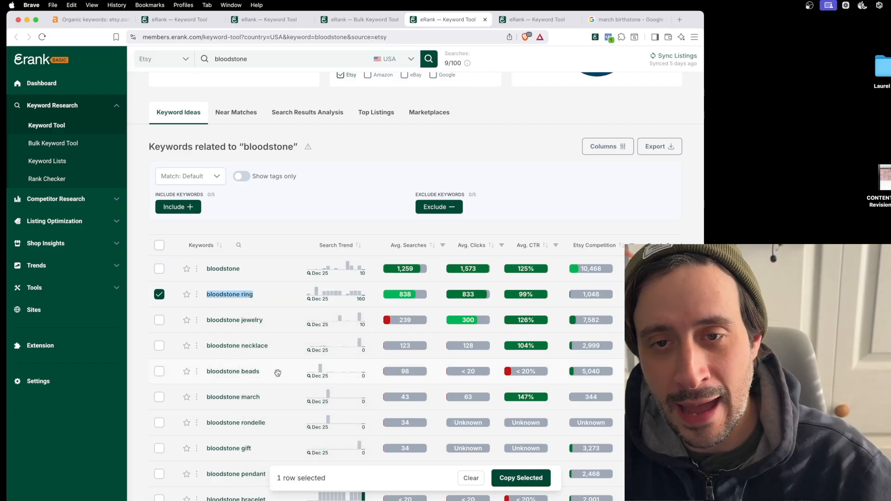
Step: Open etsy.com in a new tab and search it for "bloodstone ring"
key(super+t)
text(etsy.com)
key(Return)
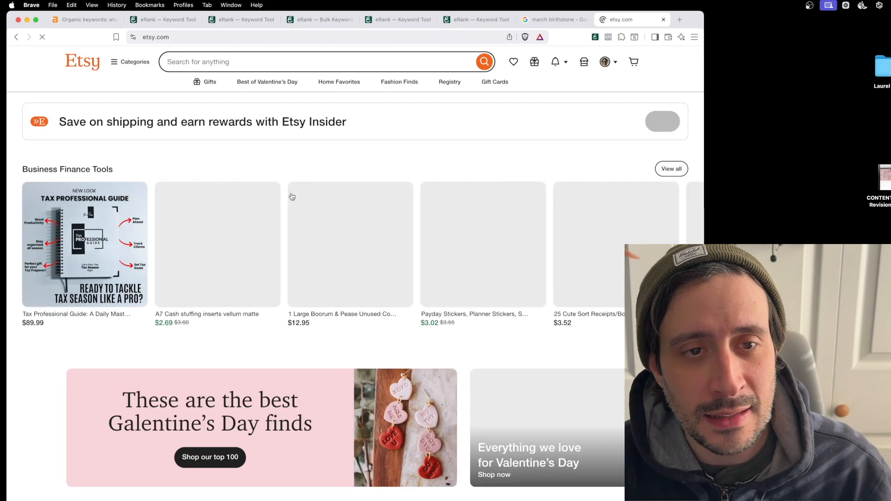
click(319, 59)
key(super+v)
key(Return)
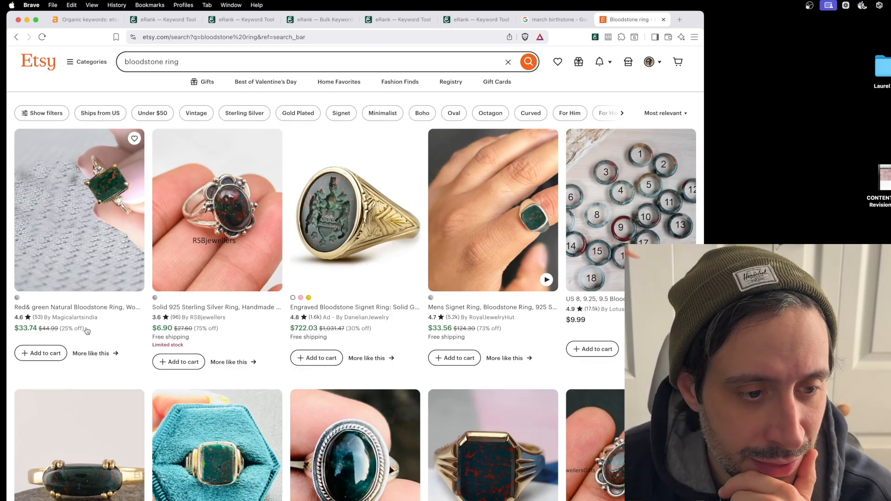
Step: Browse the Etsy listings for "bloodstone ring", comparing their designs, prices, ratings and shops
scroll(325, 323, down, 5)
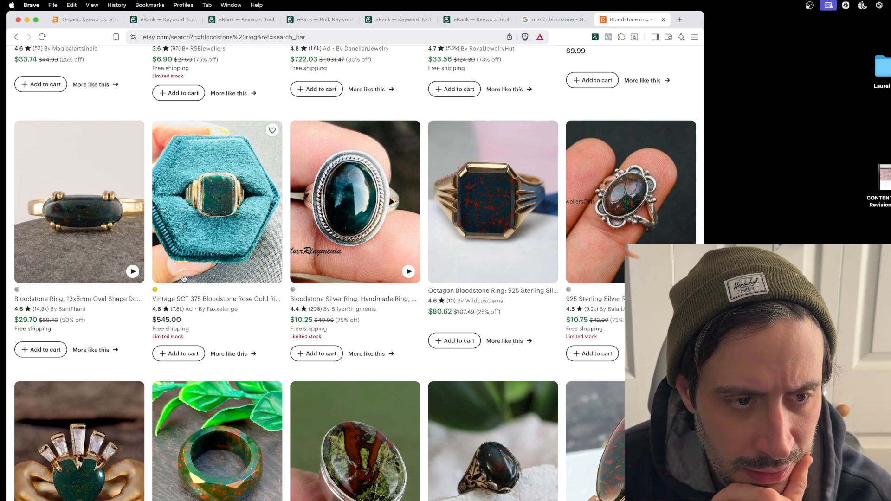
scroll(236, 173, up, 5)
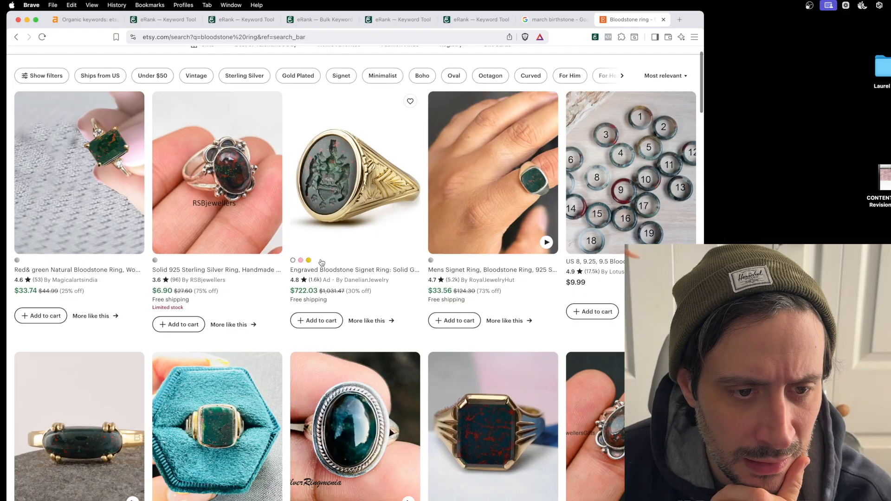
scroll(226, 442, down, 2)
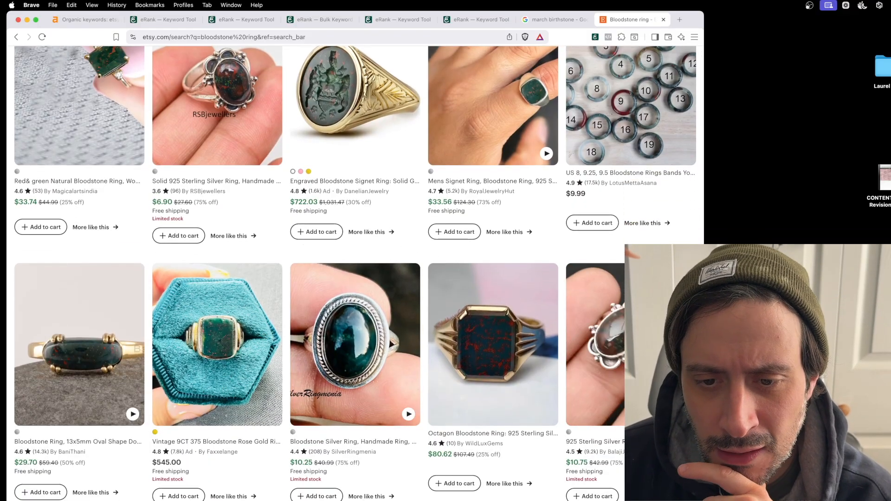
scroll(501, 337, down, 10)
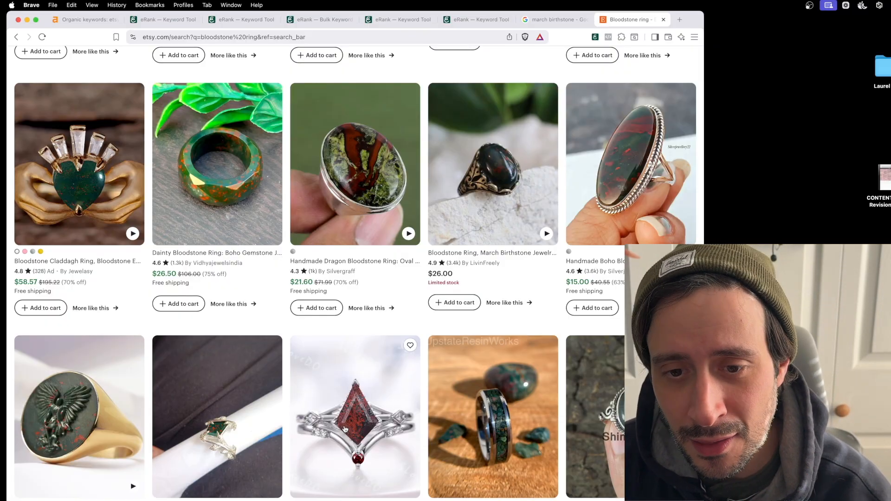
scroll(344, 429, down, 1)
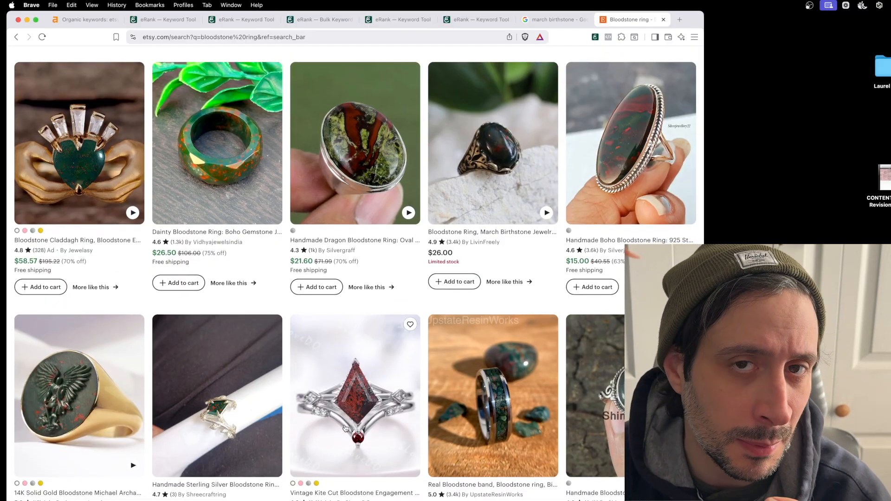
scroll(344, 427, down, 5)
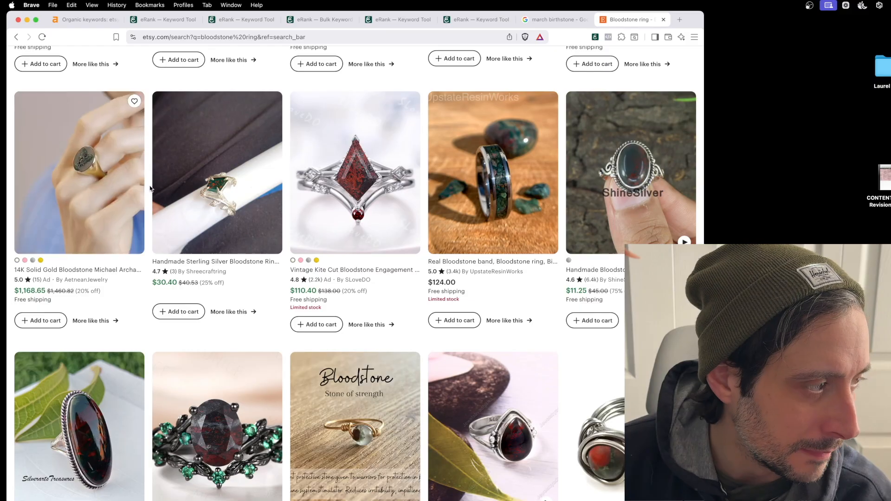
Step: Browse further through the bloodstone ring results and open MDNICE's "Black Gold Bloodstone Wedding Ring Set" listing in a new tab
scroll(106, 217, down, 6)
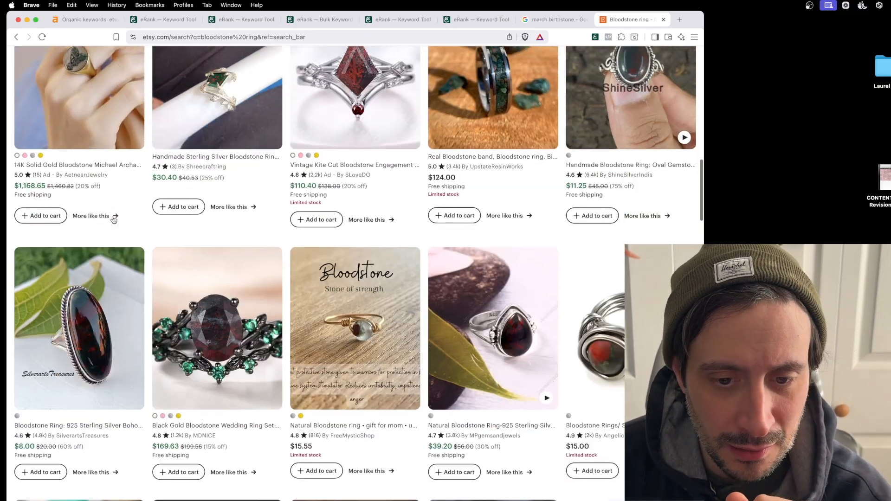
scroll(234, 231, down, 10)
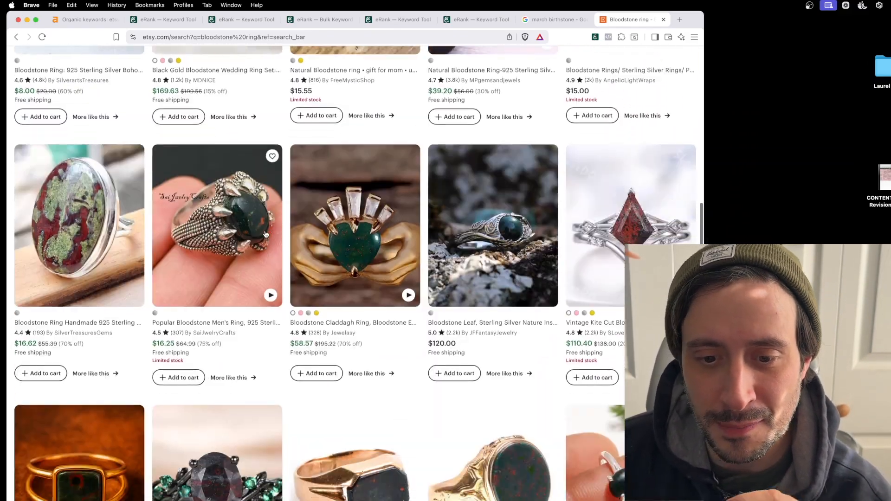
scroll(351, 231, down, 1)
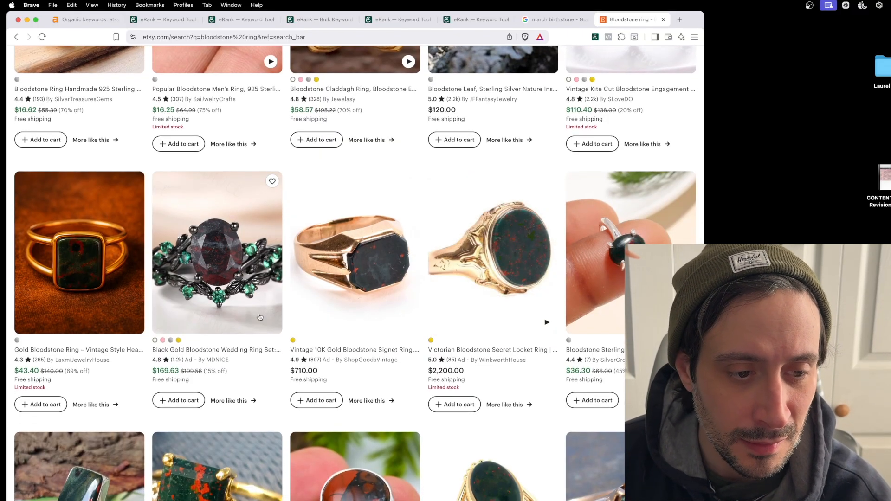
scroll(260, 317, down, 1)
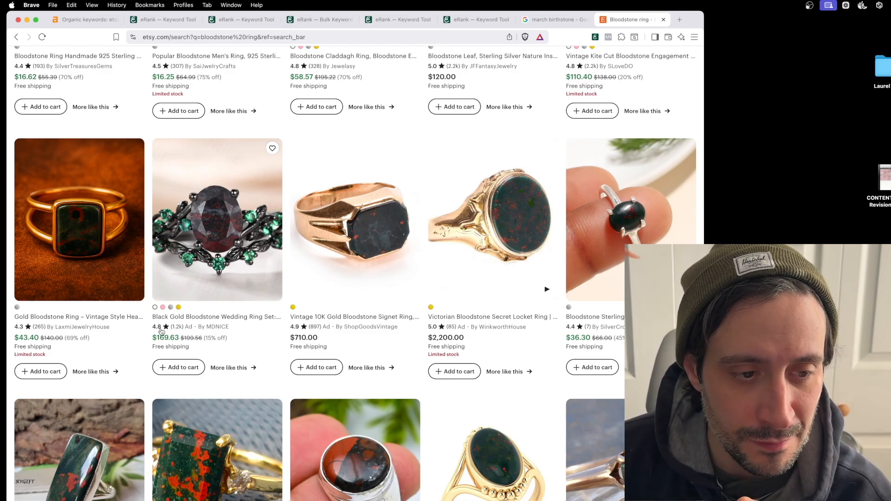
click(204, 319)
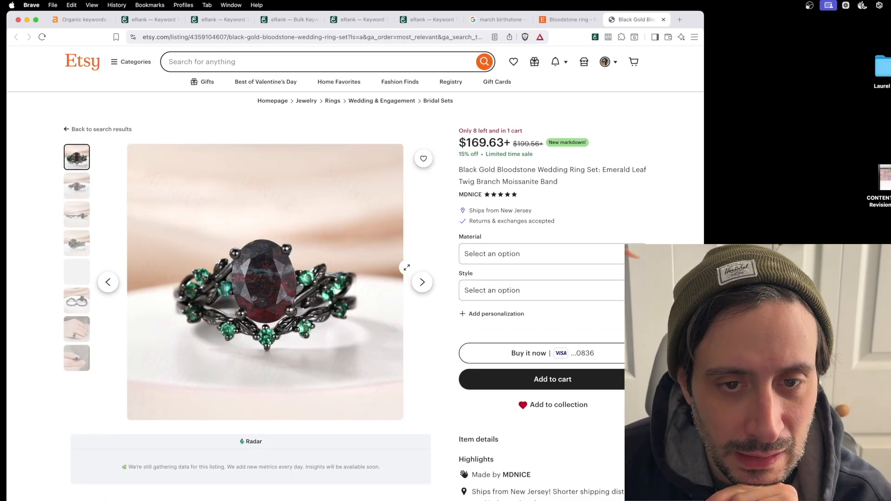
Step: Examine the ring set's listing for its item details, shipping origin, reviews, shop information and related items
scroll(494, 260, down, 5)
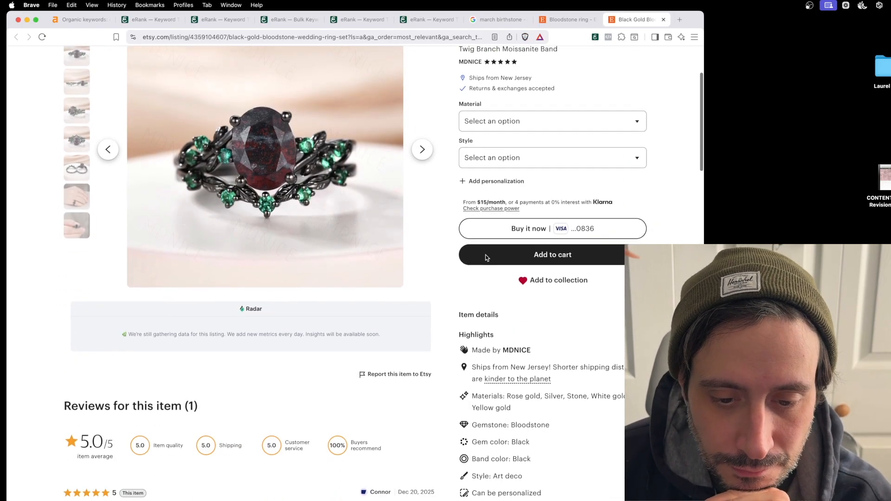
scroll(597, 398, up, 2)
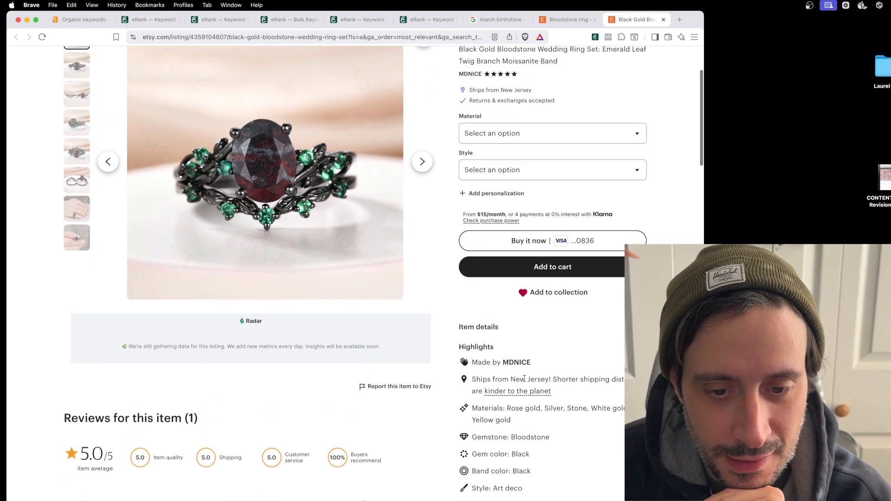
drag(565, 379, 423, 388)
scroll(477, 422, down, 8)
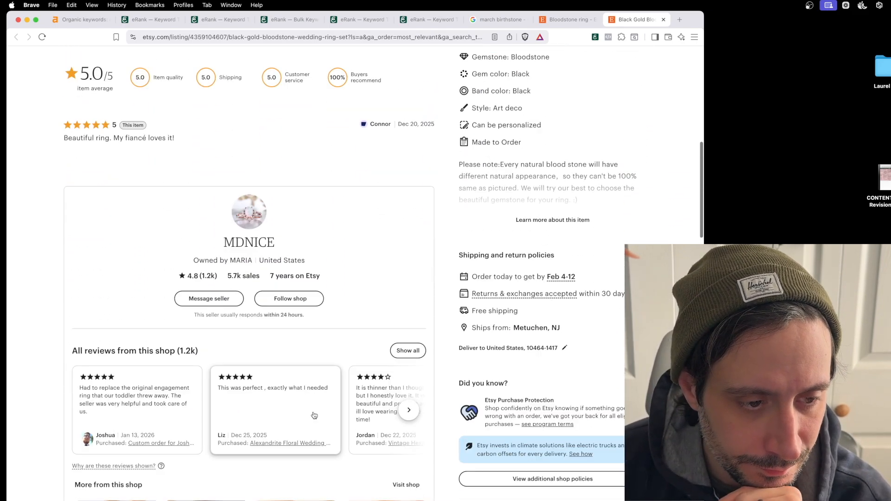
scroll(314, 415, down, 15)
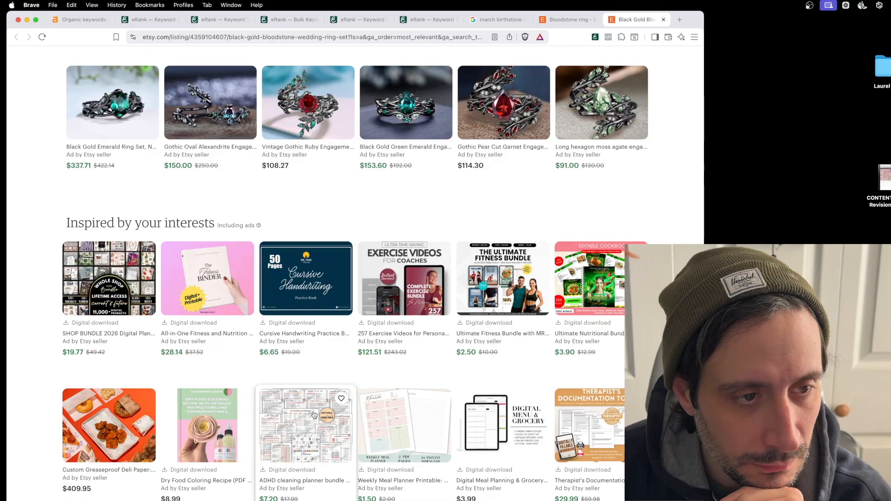
scroll(313, 415, up, 10)
scroll(100, 373, up, 5)
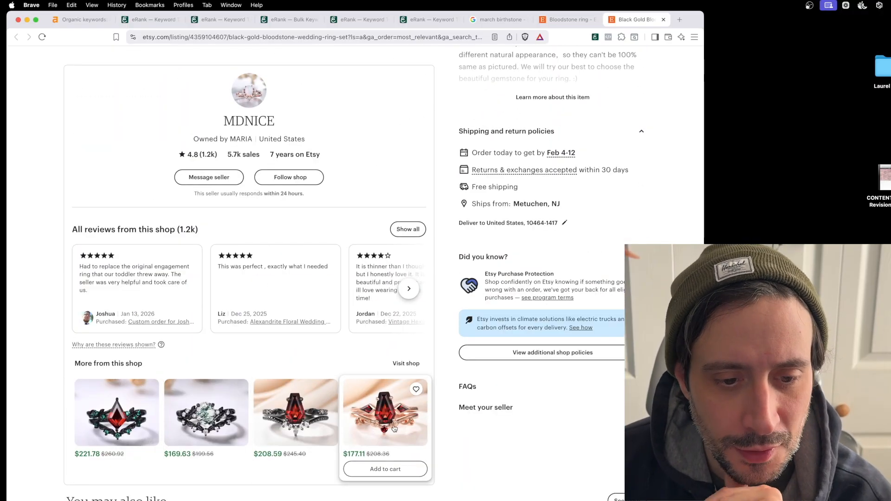
scroll(395, 428, up, 2)
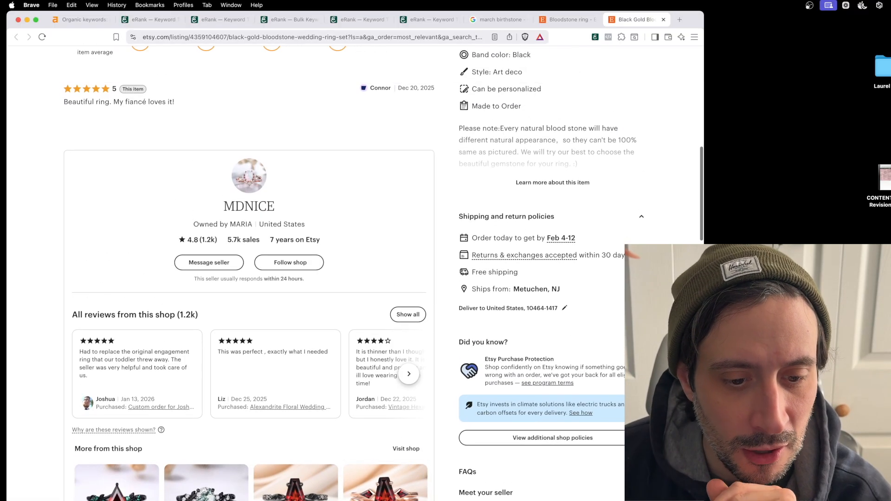
scroll(395, 428, up, 7)
scroll(495, 257, up, 5)
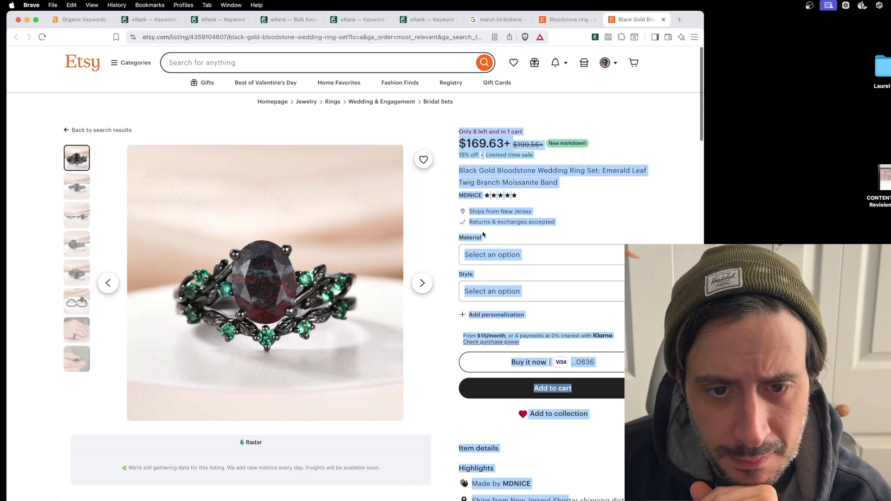
Step: Check the listing's Material and Style choices without picking any, and highlight "Bloodstone" in its title
click(494, 257)
click(494, 256)
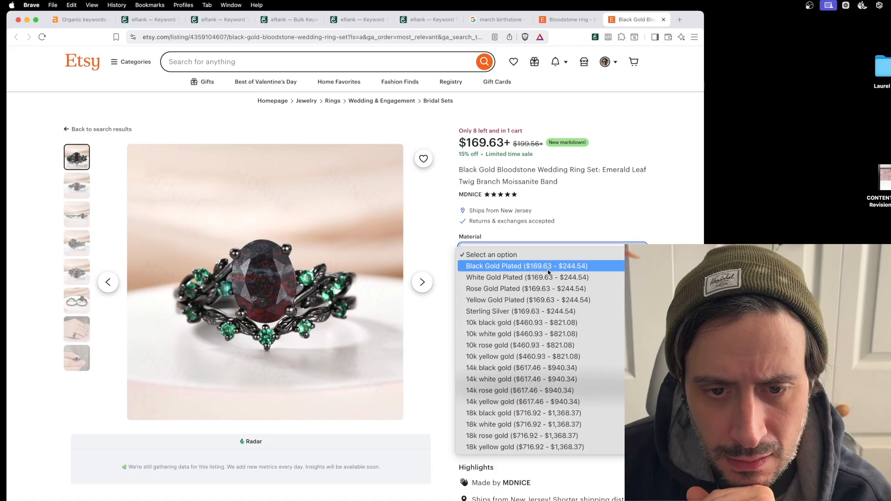
click(557, 245)
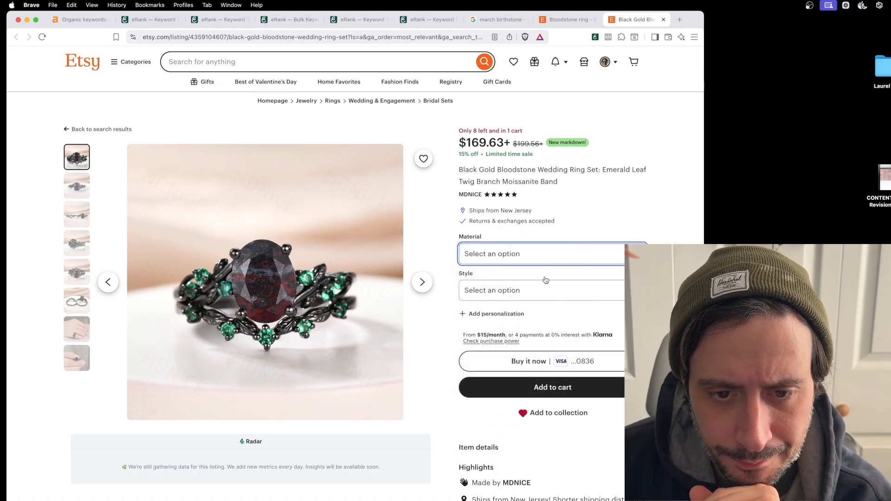
click(543, 288)
click(589, 233)
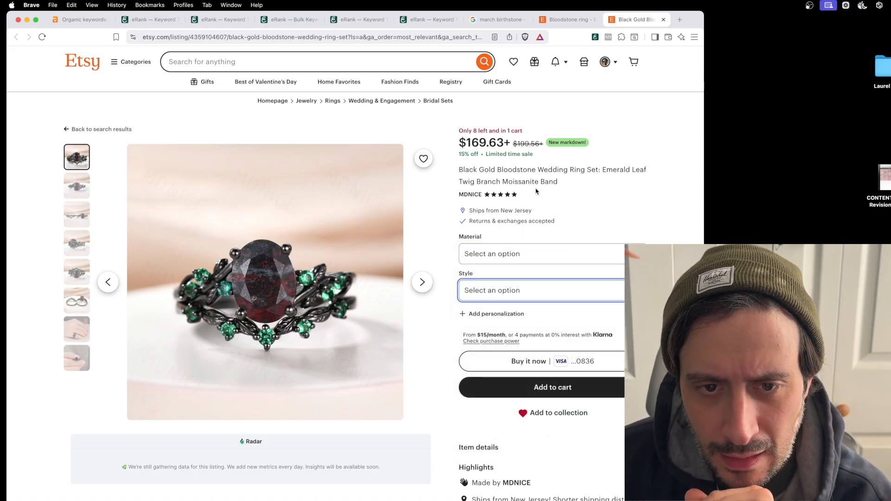
drag(536, 170, 496, 167)
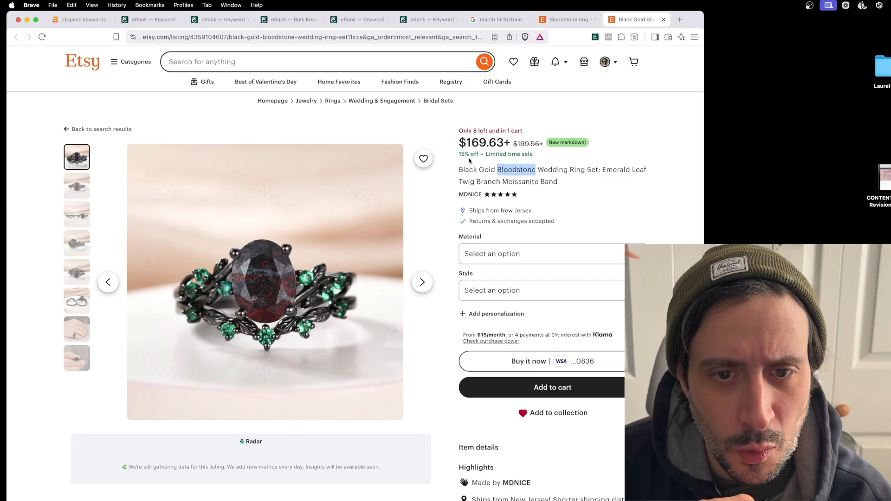
Step: Open the MDNICE shop in a new tab and search its items for "bloodstone"
scroll(481, 343, down, 5)
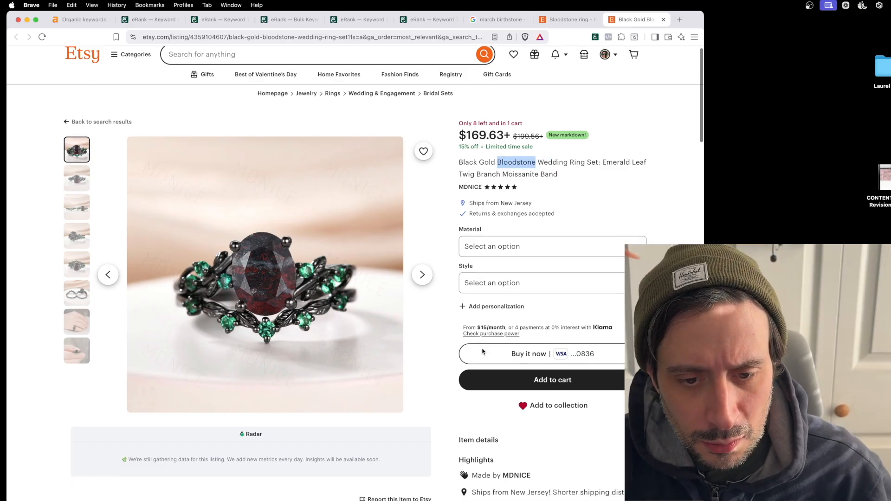
click(517, 263)
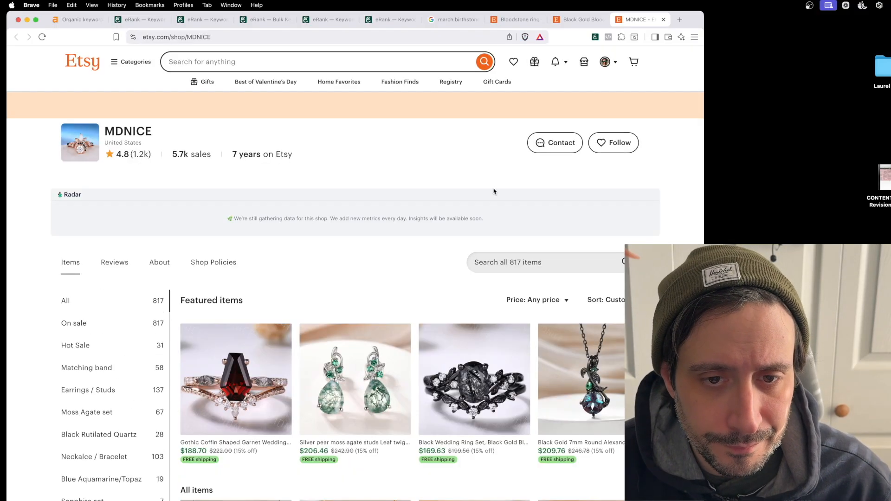
click(507, 264)
text(bloodstone ring)
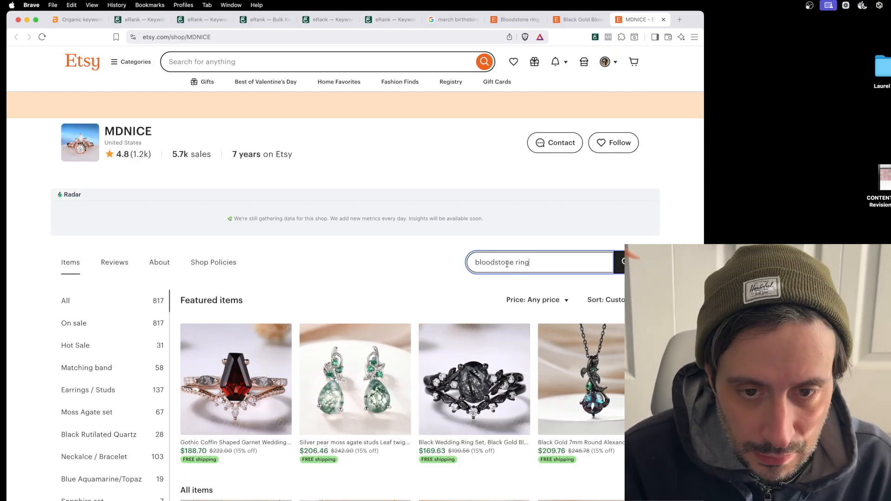
key(Return)
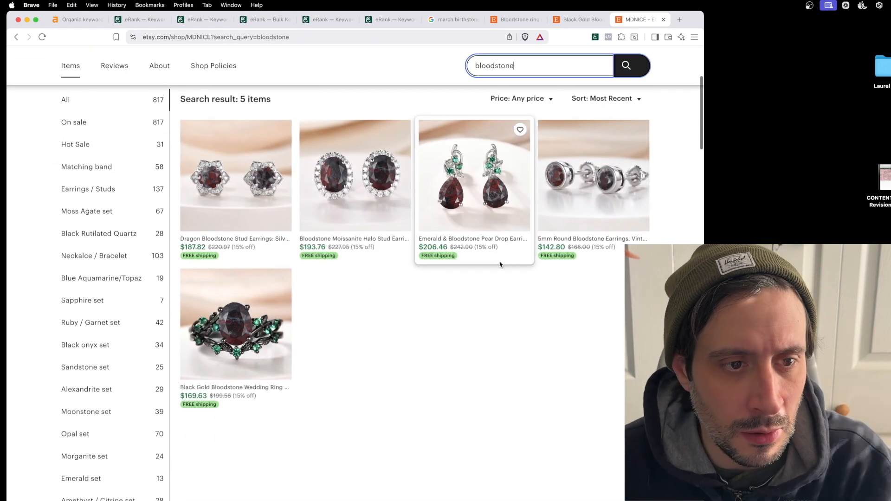
scroll(301, 201, down, 1)
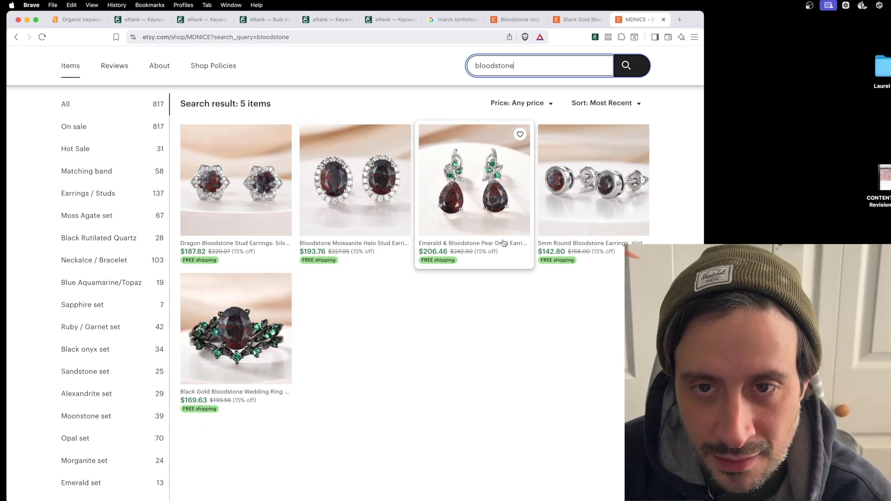
Step: Return to the Etsy bloodstone ring results and close the Google tab about the March birthstone
click(580, 27)
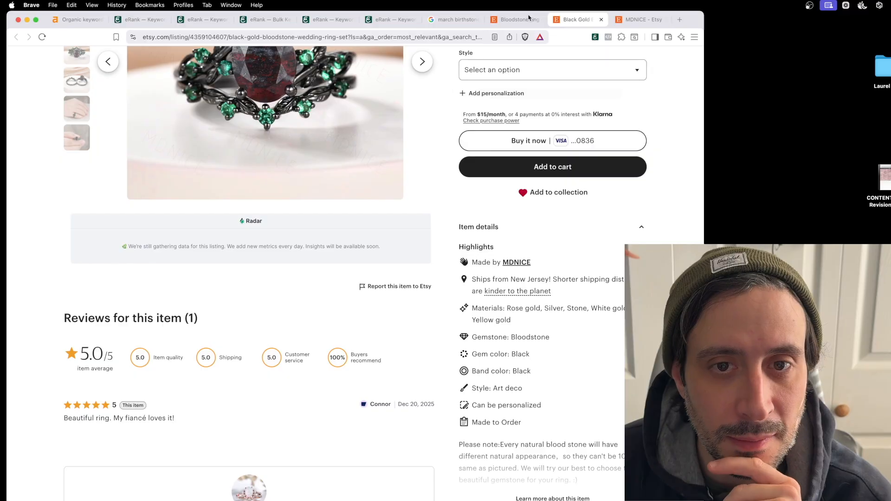
click(514, 19)
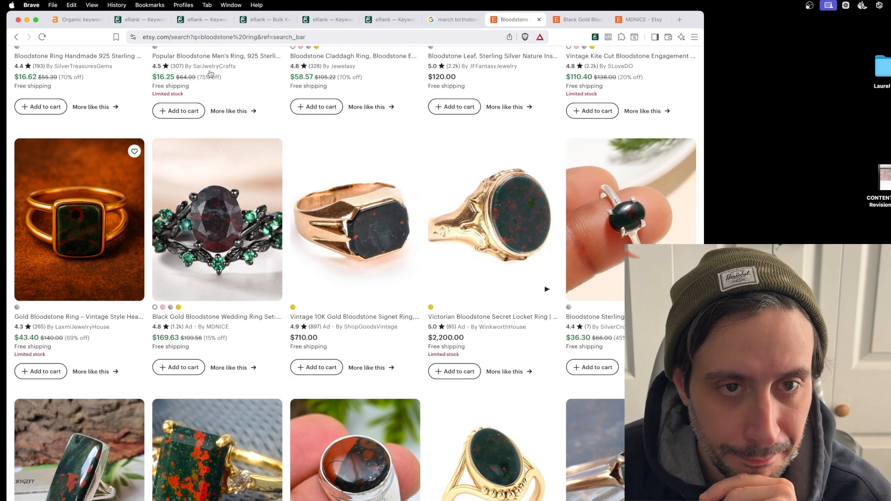
click(429, 21)
click(462, 21)
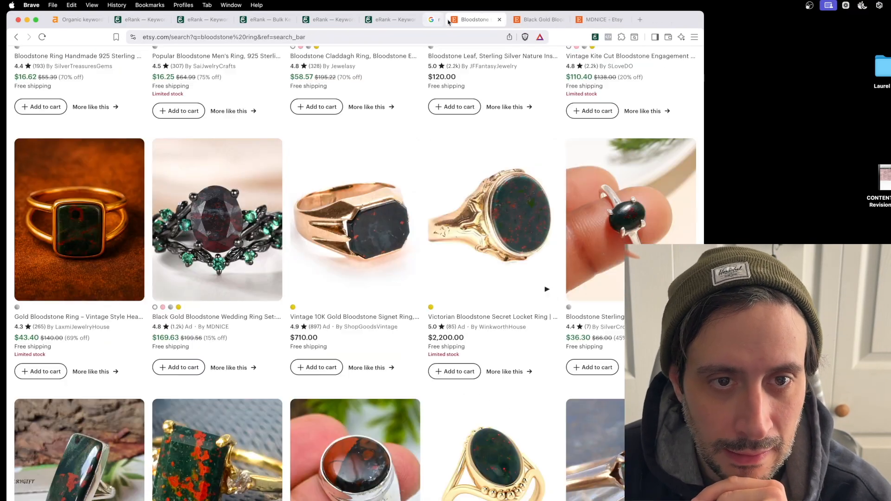
Step: Switch to the eRank keyword analysis of "bloodstone" and copy the keyword "bloodstone necklace" from its ideas
click(390, 19)
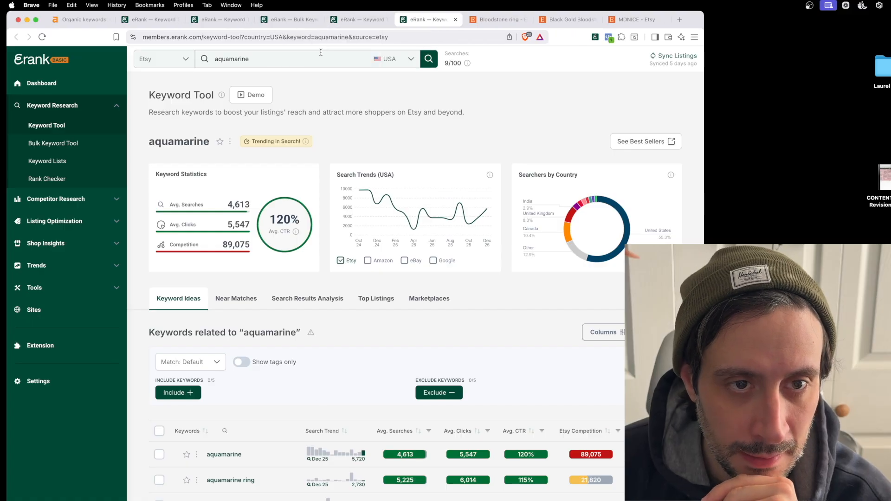
click(357, 20)
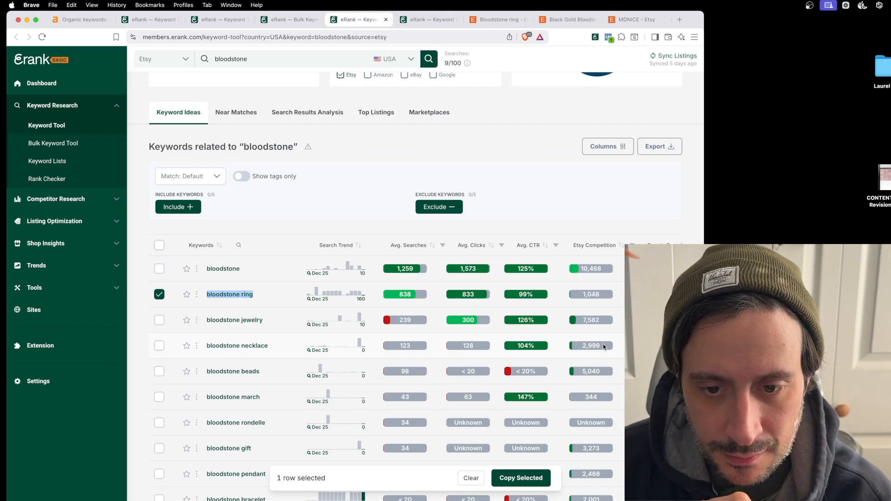
right_click(257, 344)
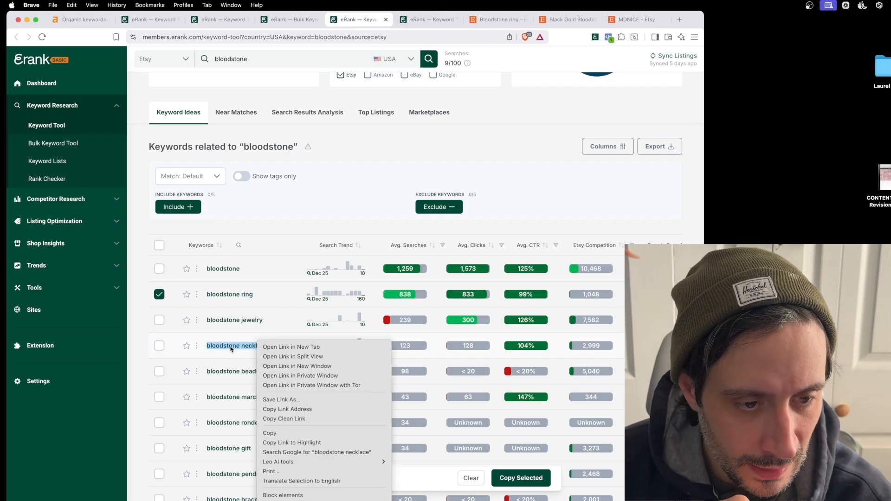
click(278, 433)
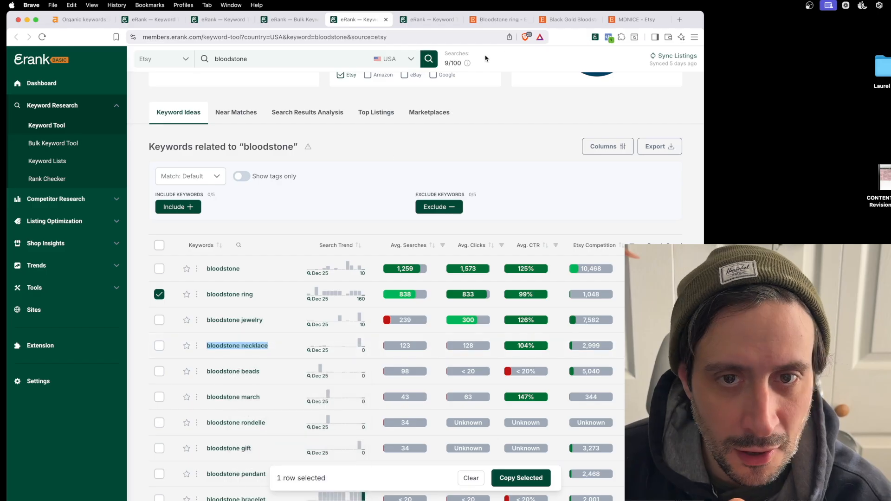
Step: Change the Etsy ring search to "bloodstone necklace" and look over the listings found
click(514, 21)
scroll(330, 138, up, 10)
double_click(312, 67)
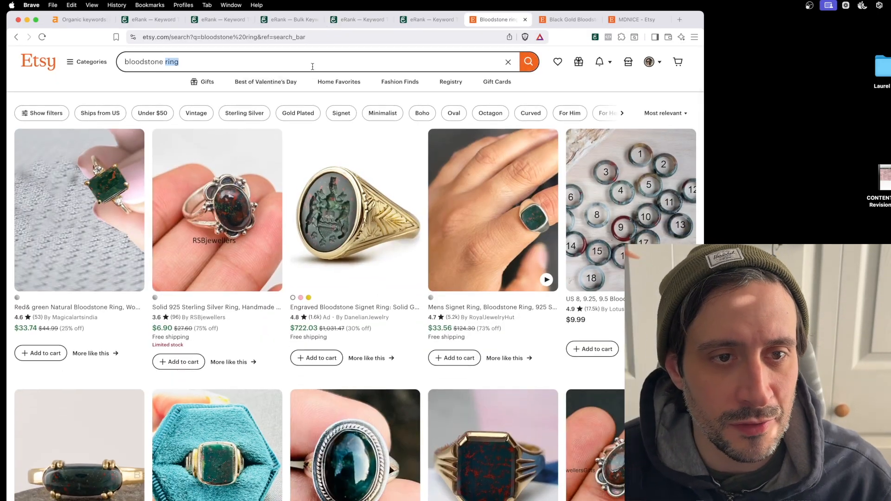
text(necklace)
key(Return)
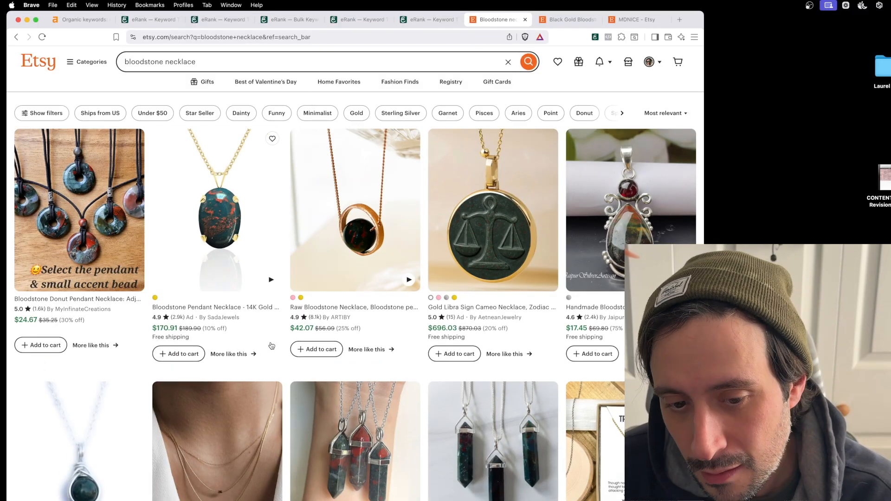
scroll(272, 346, down, 1)
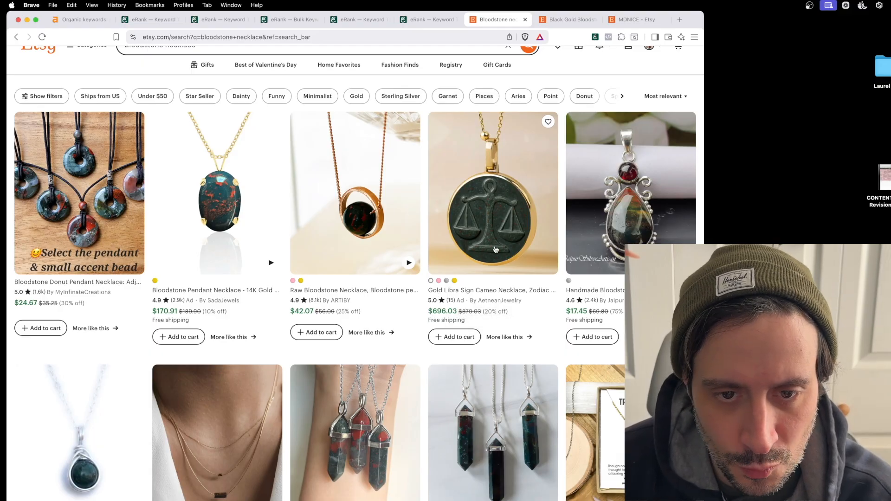
scroll(484, 261, down, 1)
Step: Revisit the black gold ring set listing, close its tab and return to the bloodstone necklace results
click(567, 19)
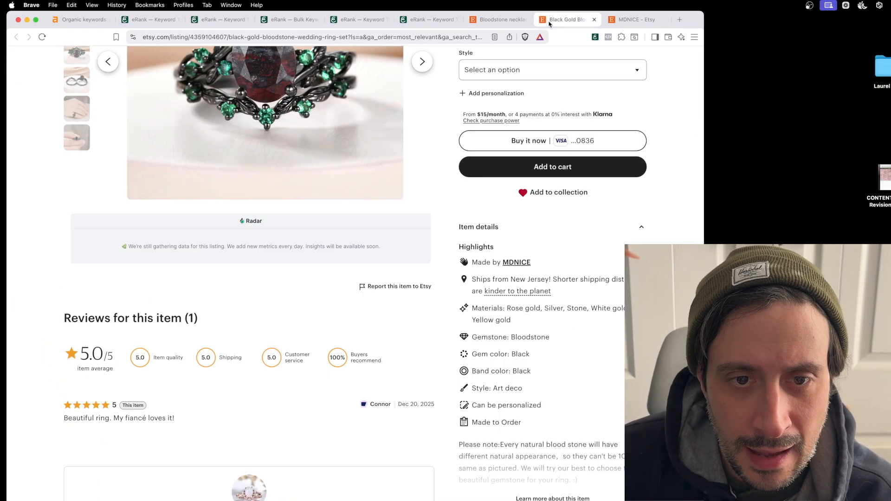
scroll(400, 257, up, 5)
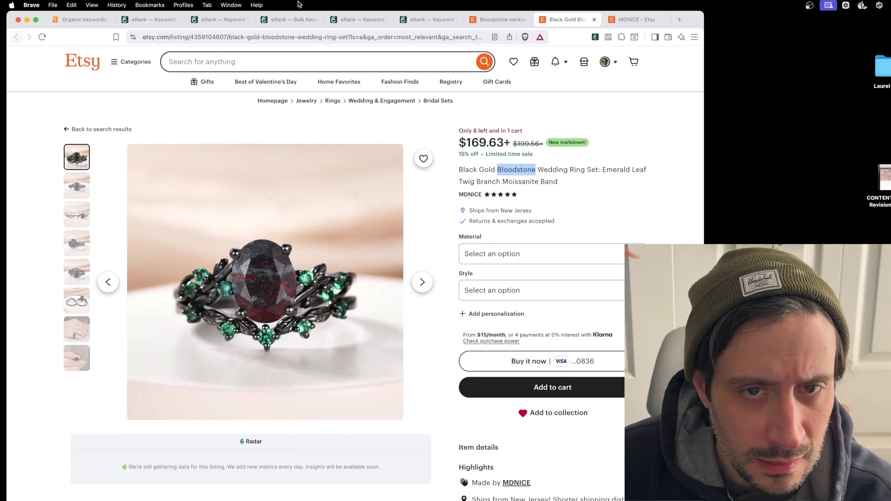
click(594, 20)
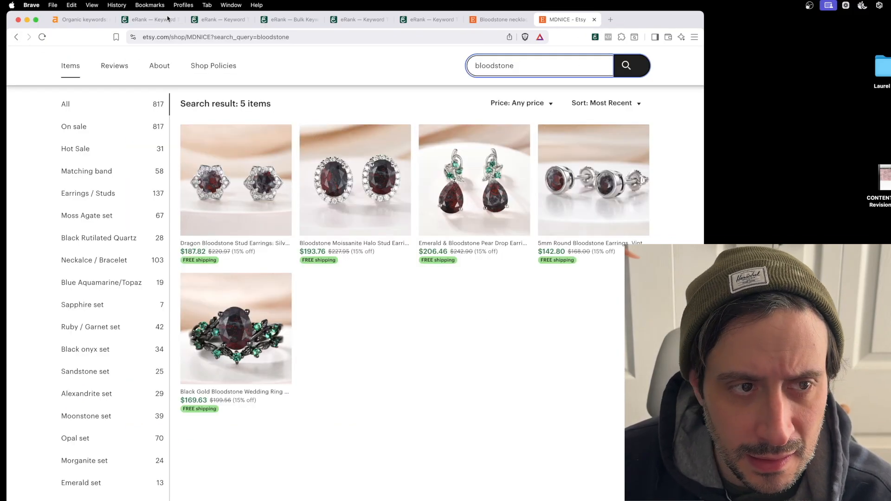
click(511, 19)
scroll(193, 77, up, 2)
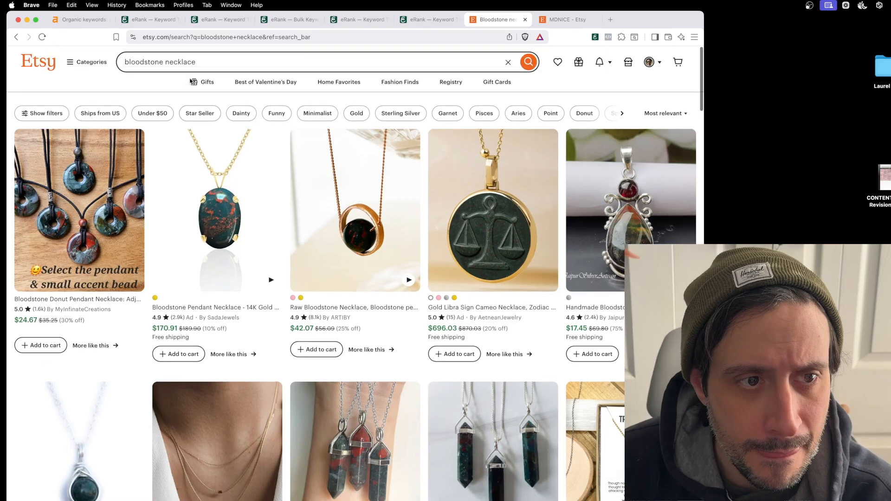
Step: Change the Etsy search text to "bloodstone ring" and copy the whole phrase
double_click(179, 63)
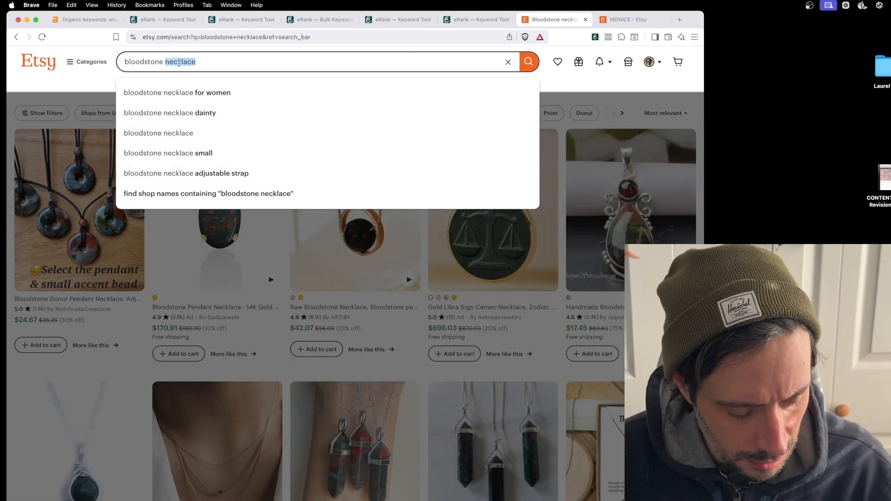
text(ring)
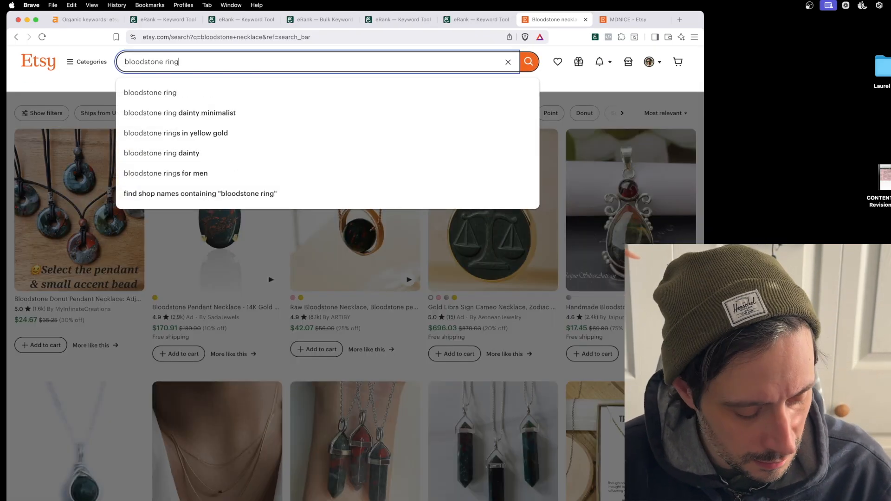
key(super+a)
key(super+c)
Step: From the MDNICE shop tab, go to the Etsy homepage, search for the copied phrase "bloodstone ring" and look over the listings
click(602, 20)
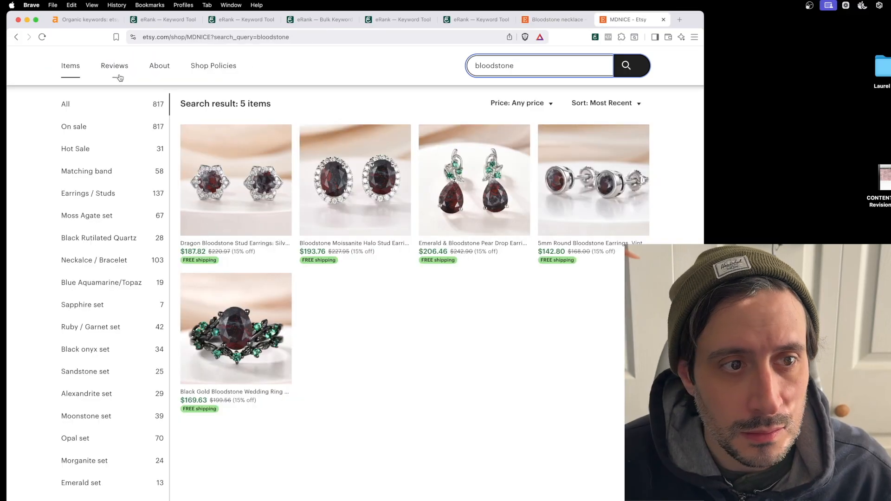
scroll(119, 77, up, 5)
click(79, 65)
click(287, 62)
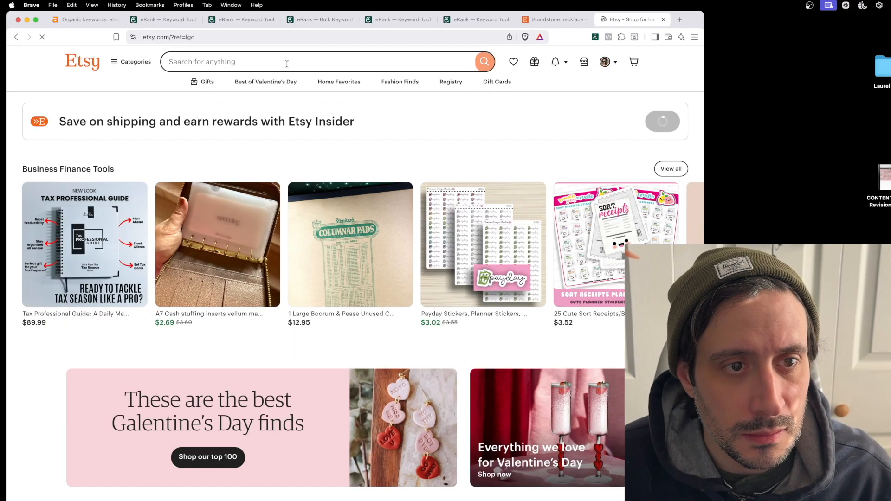
key(super+v)
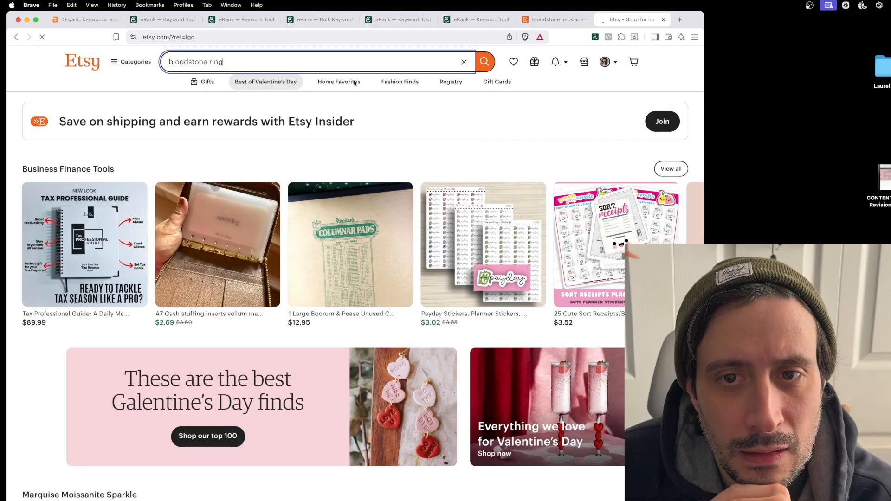
key(Return)
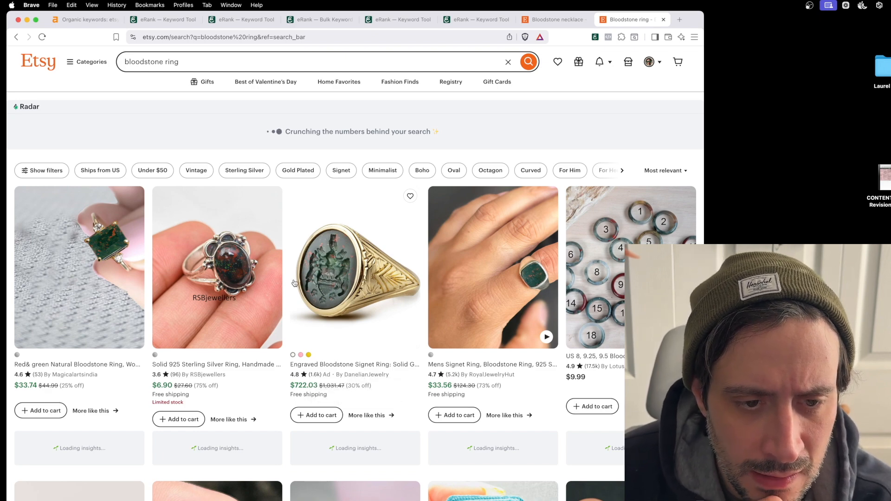
scroll(302, 285, down, 3)
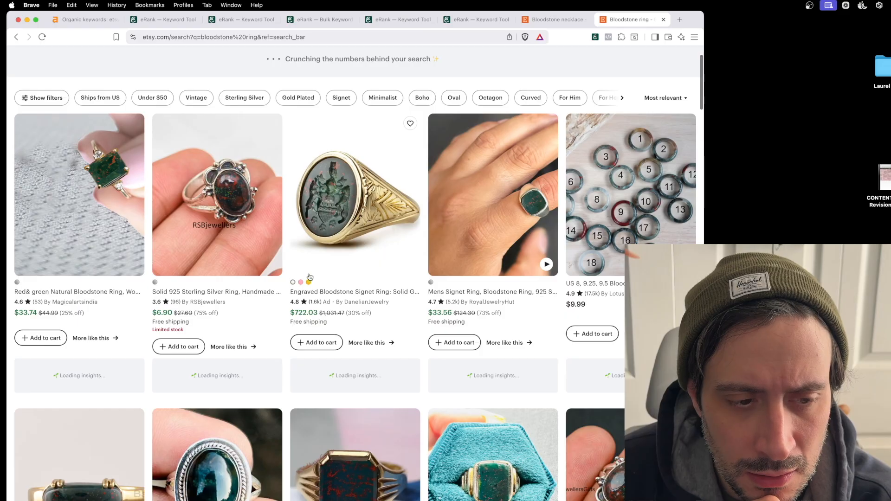
Step: Return to the bloodstone necklace results and open the Gold Libra Sign Cameo Necklace listing by AetneanJewelry
click(553, 19)
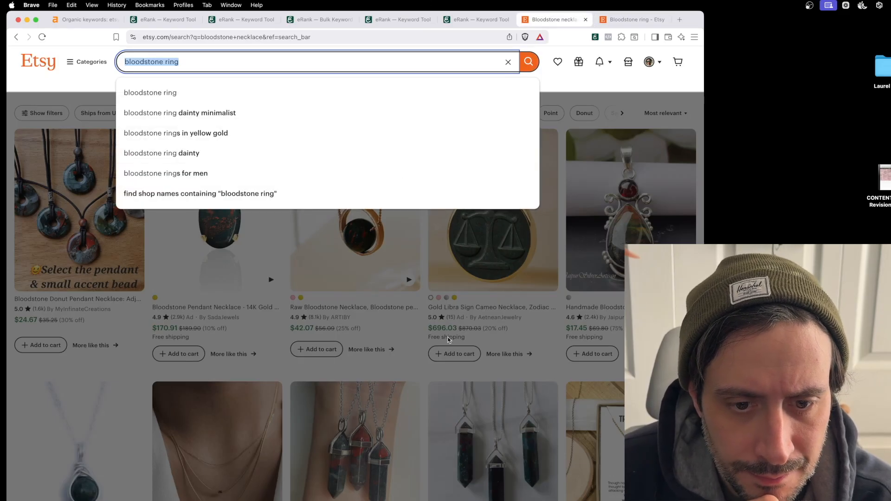
click(422, 337)
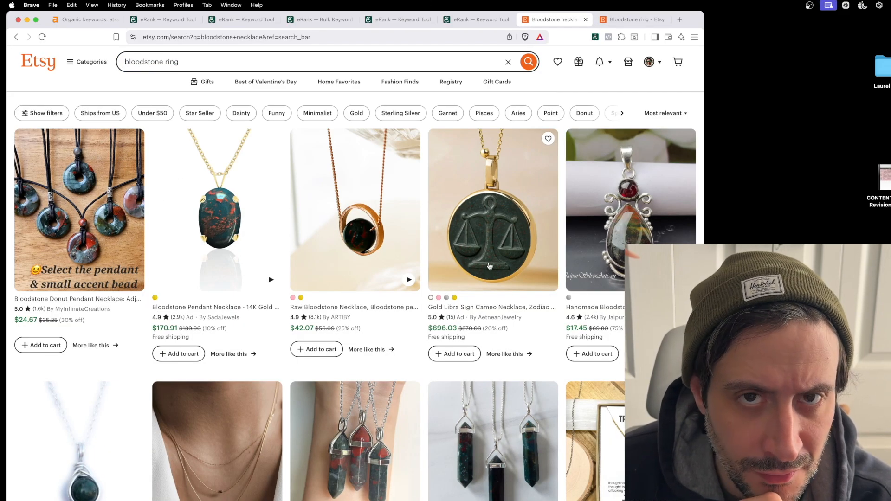
click(514, 267)
Step: Open DanelianJewelry's Engraved Bloodstone Signet Ring listing from the ring results and examine its item and shop details
key(ctrl+Tab)
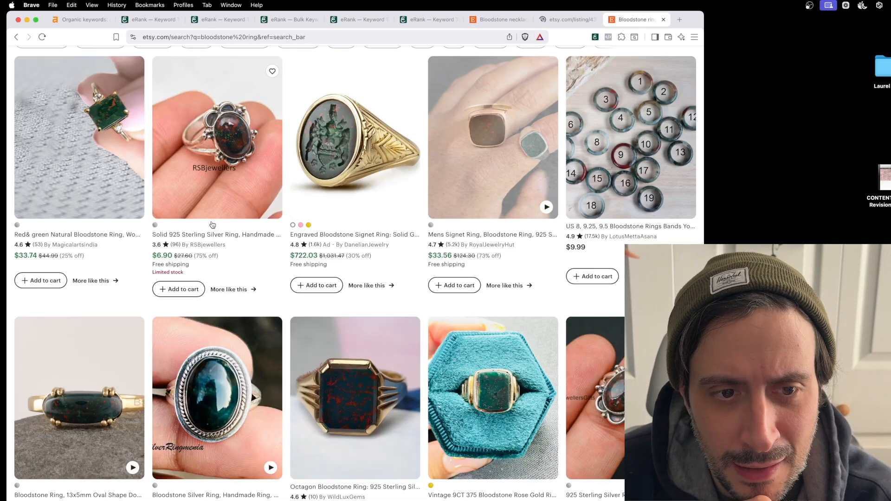
click(380, 181)
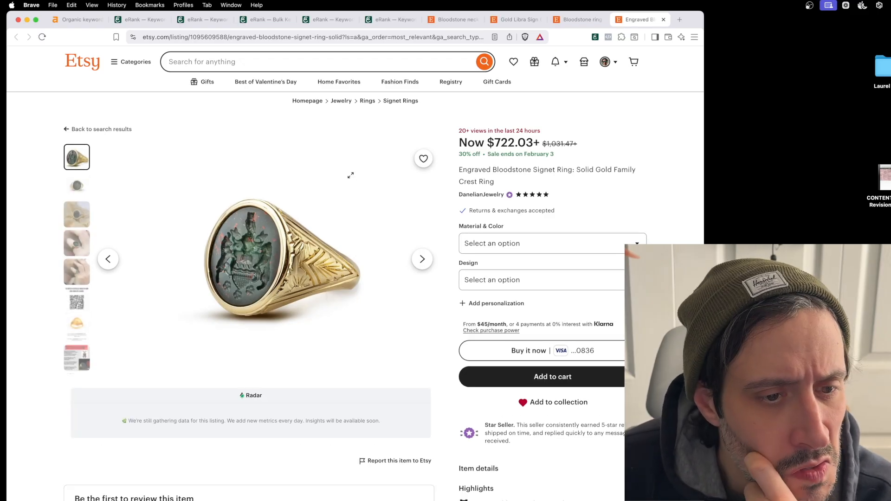
scroll(250, 253, down, 5)
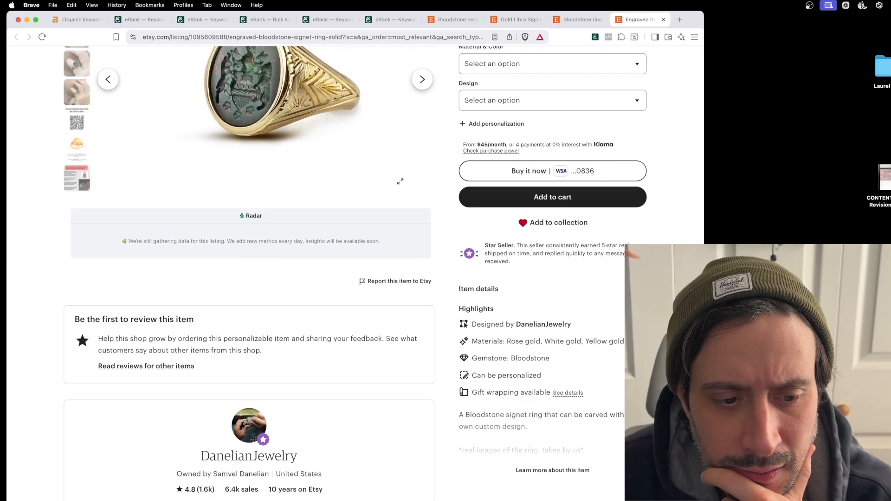
scroll(251, 253, up, 5)
Step: Go back to the Gold Libra Sign Cameo Necklace listing and examine its product photos, including the zodiac sign chart and chain options
key(ctrl+shift+Tab)
key(ctrl+shift+Tab)
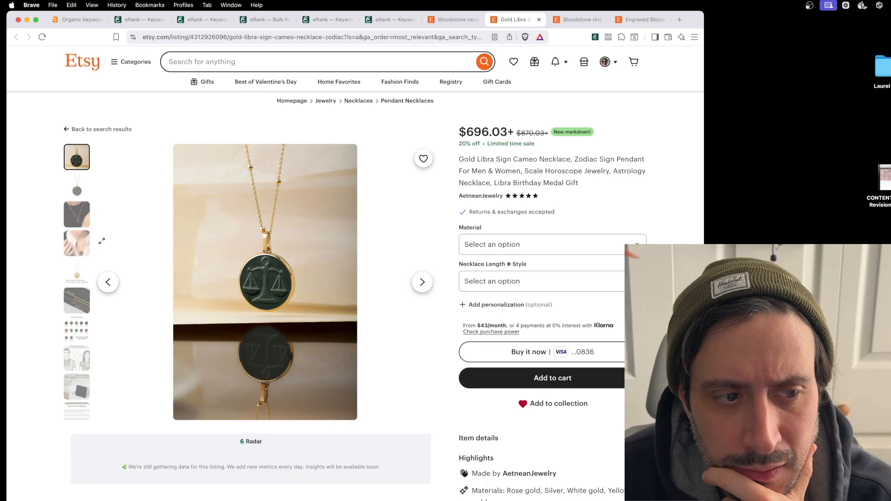
click(76, 244)
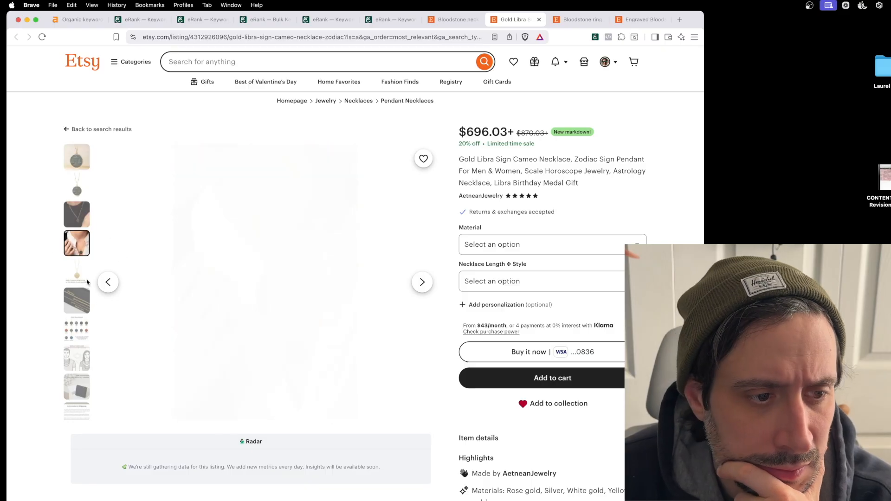
click(76, 300)
click(84, 327)
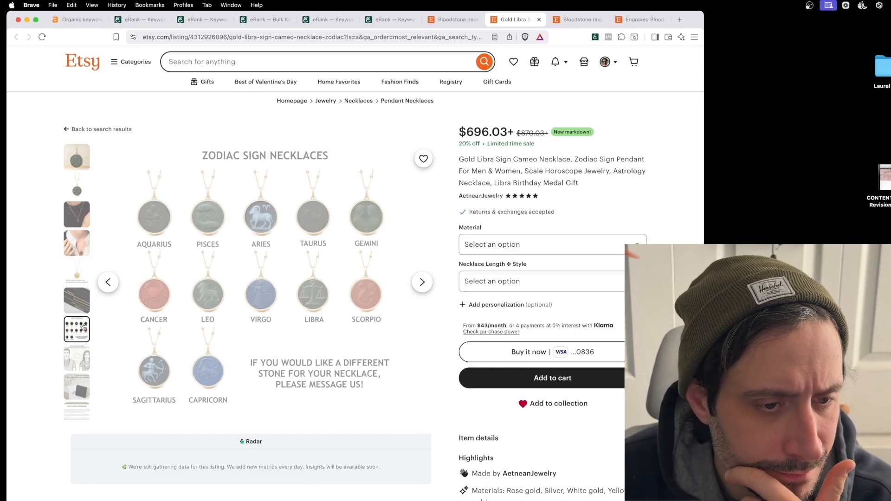
click(77, 298)
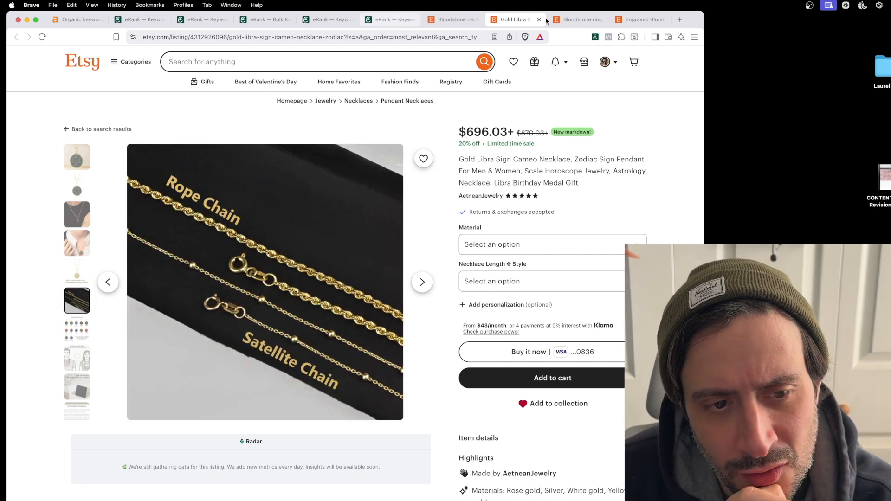
Step: Return to the Engraved Bloodstone Signet Ring listing and examine its product photos, including the worn ring and packaging shots
click(643, 19)
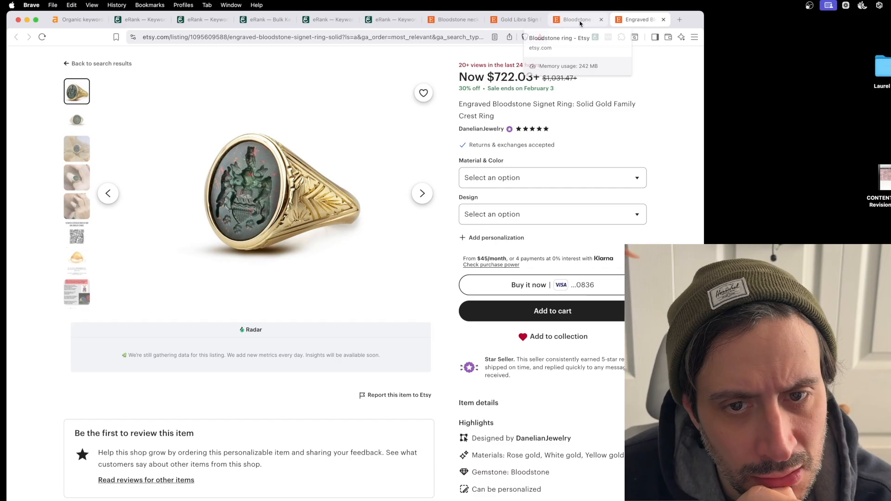
click(83, 168)
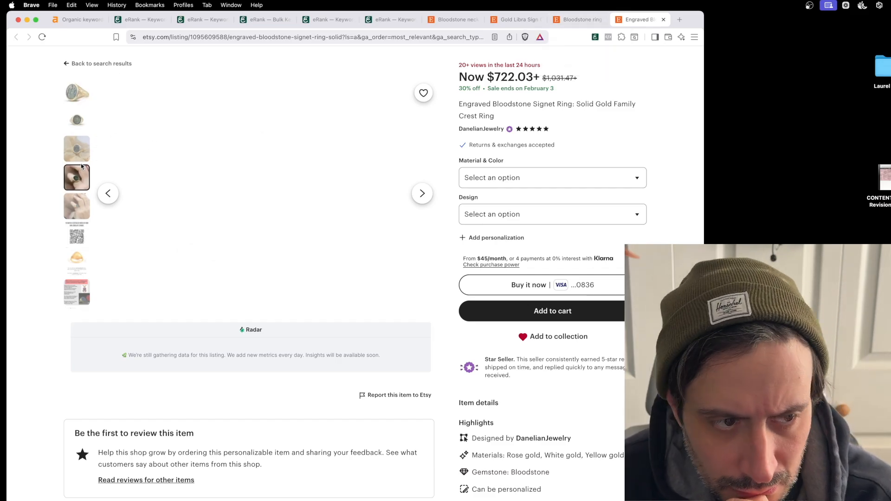
click(85, 148)
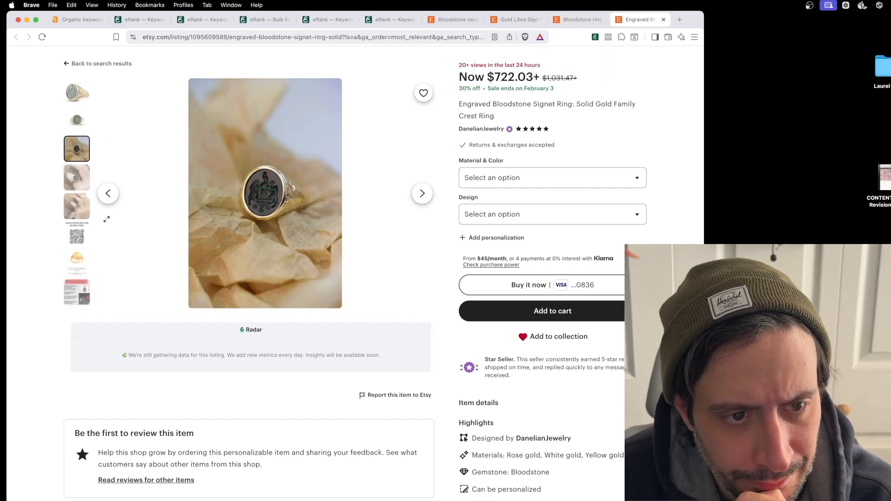
click(82, 211)
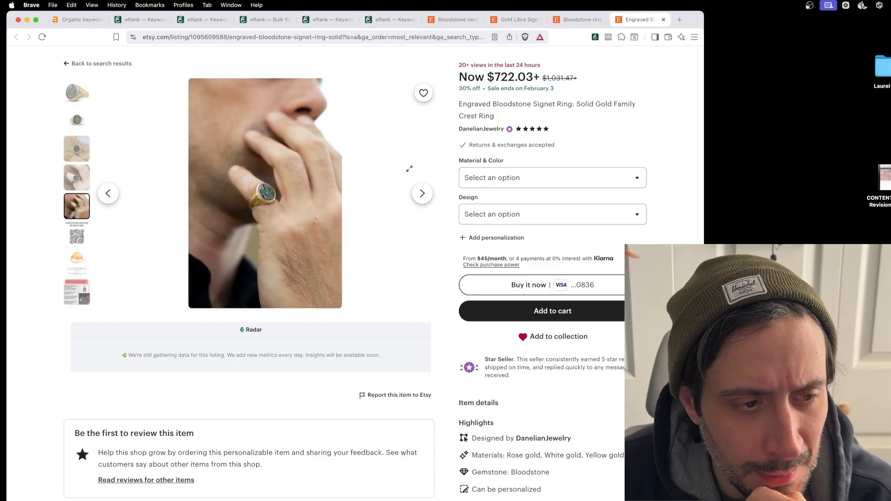
click(76, 258)
scroll(74, 279, down, 2)
click(68, 293)
click(75, 272)
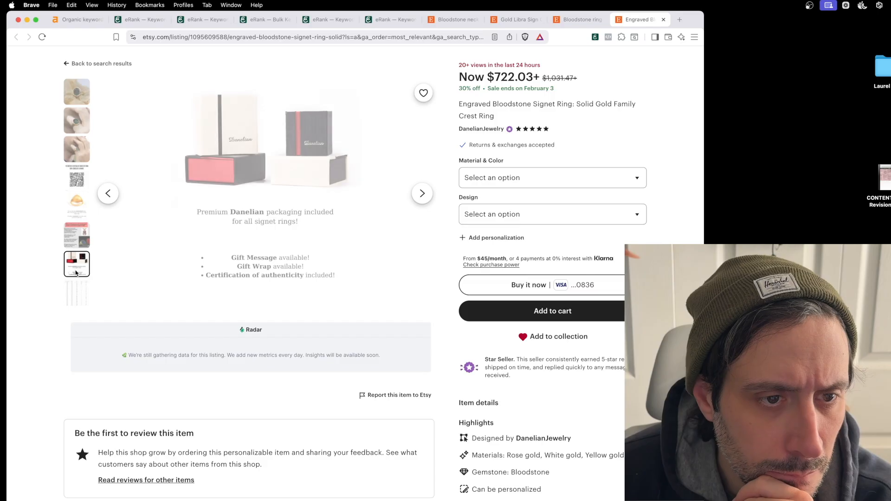
Step: Revisit the Libra necklace listing, then switch to the eRank keyword ideas related to "bloodstone"
click(512, 24)
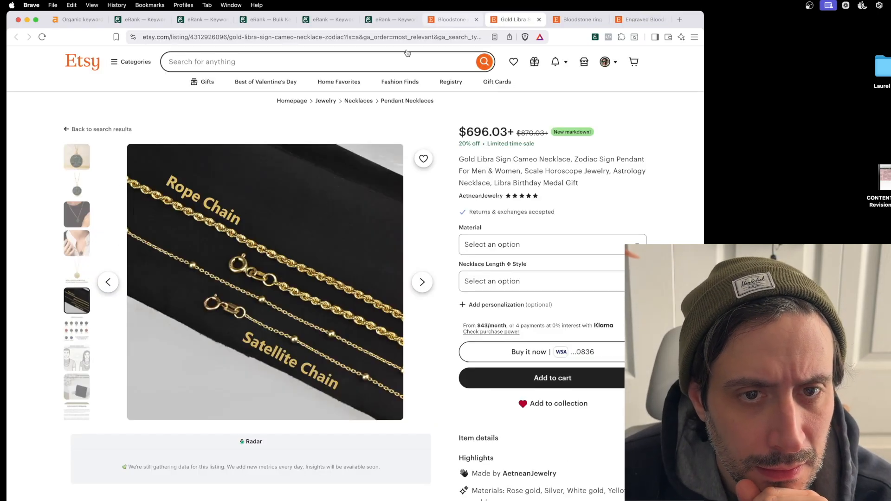
key(ctrl+shift+Tab)
key(ctrl+shift+Tab)
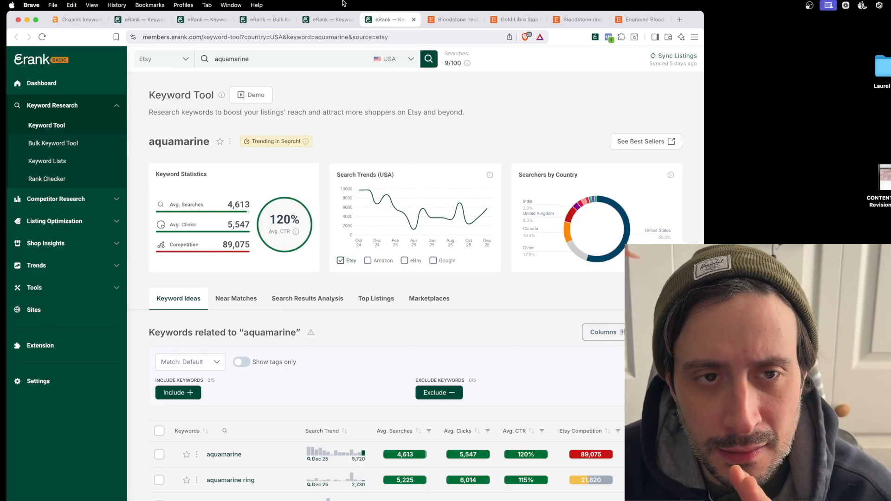
click(324, 20)
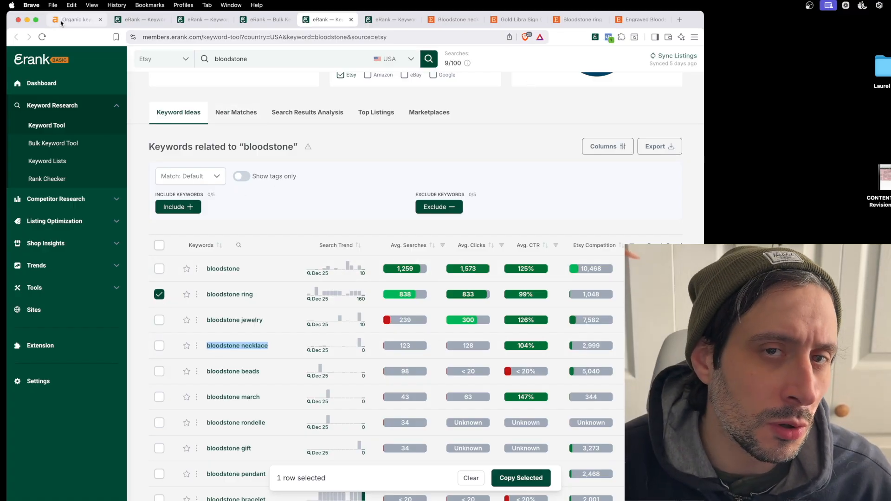
Step: Switch to the Ahrefs organic keywords report for etsy.com and filter it to keywords containing the phrase "bloodstone"
click(77, 20)
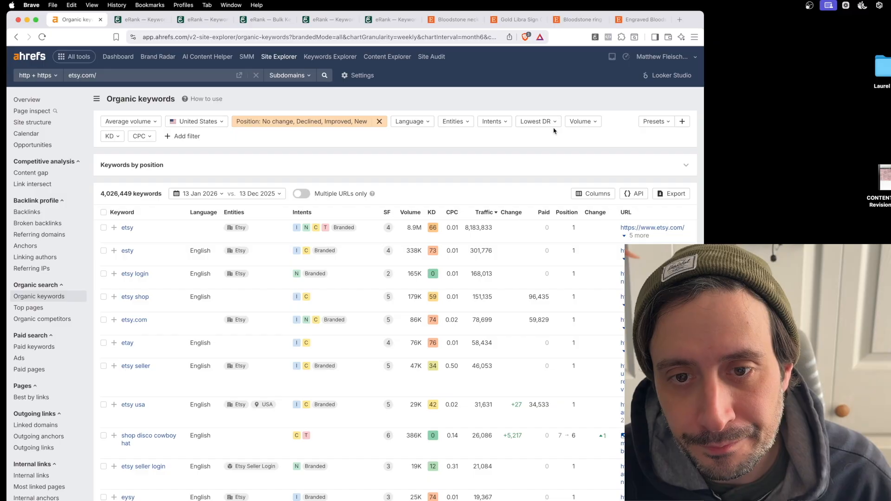
click(181, 136)
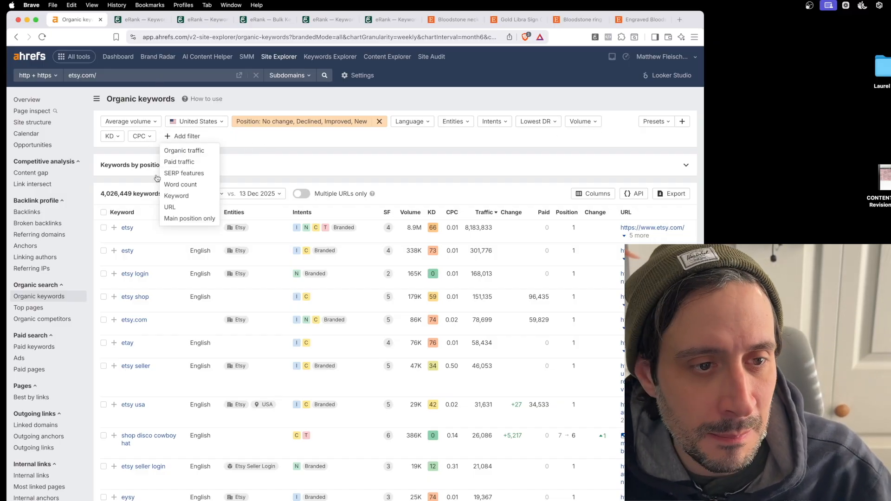
click(176, 195)
text(bloodstone ring)
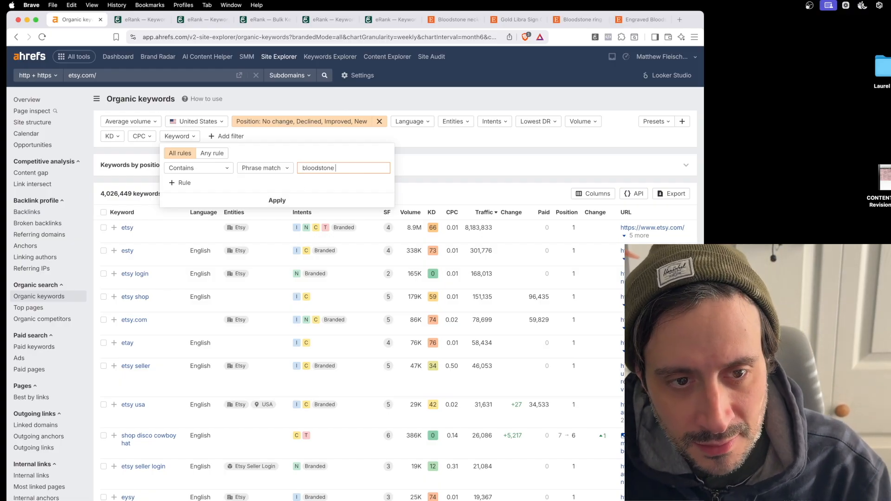
key(Return)
click(238, 200)
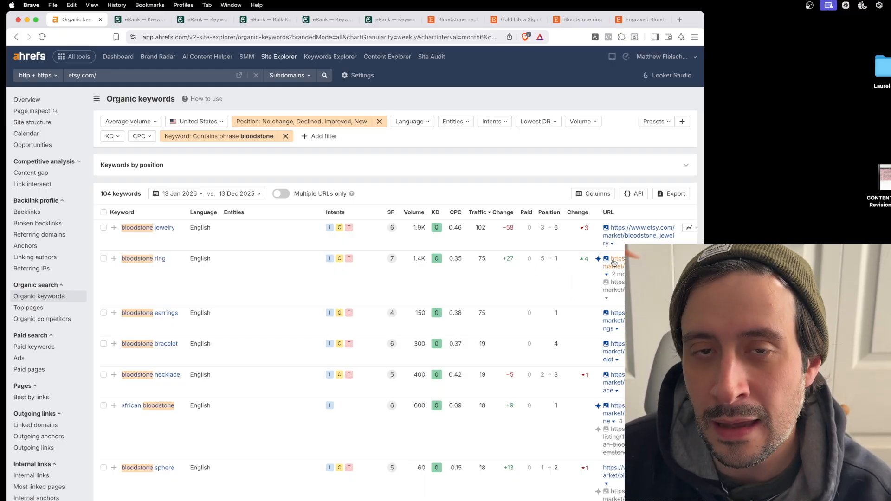
Step: Look up the keyword "bloodstone ring" on Google, read the expanded AI overview and close that tab
right_click(144, 258)
click(185, 369)
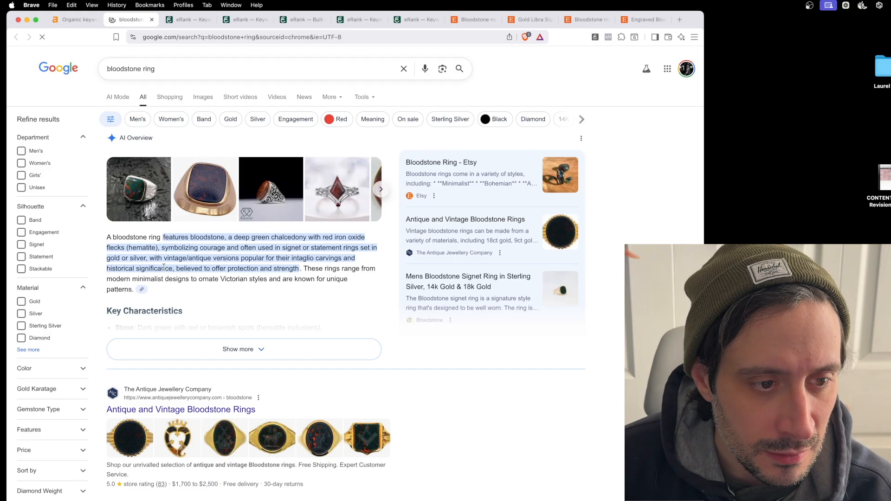
click(189, 351)
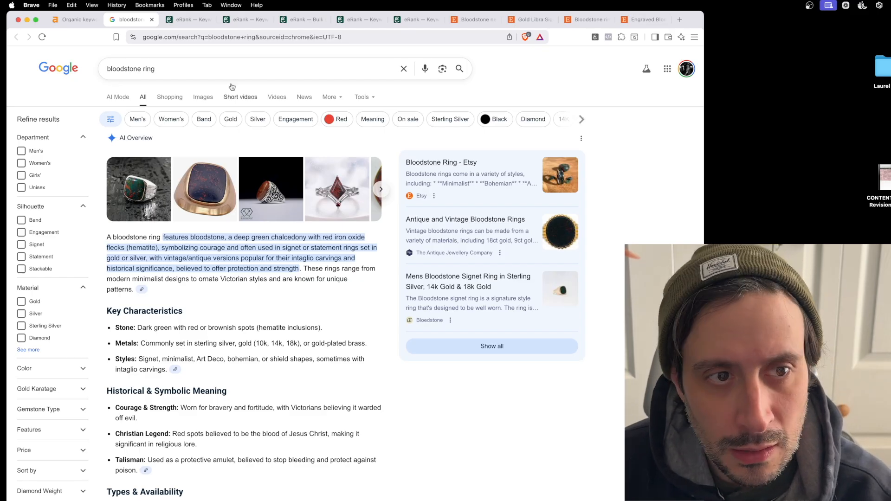
click(152, 19)
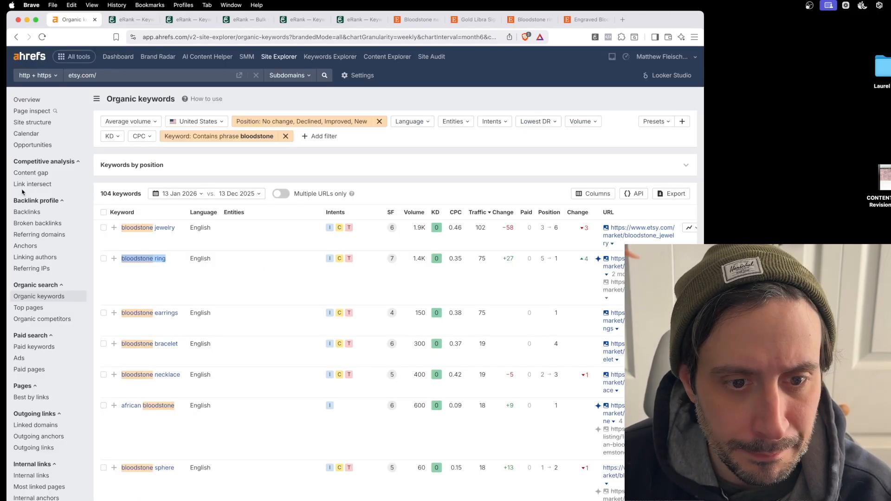
Step: Select the keywords "bloodstone ring", "bloodstone earrings", "bloodstone bracelet" and "bloodstone necklace" in the organic keywords list
click(103, 258)
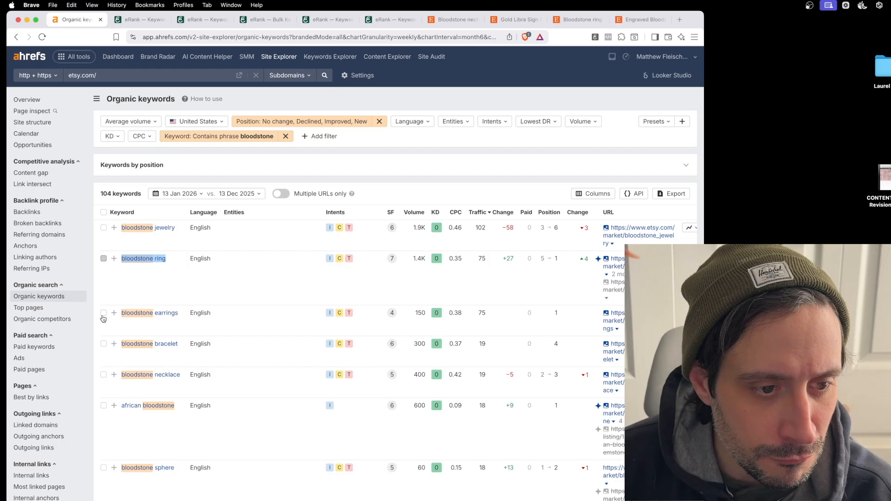
click(103, 312)
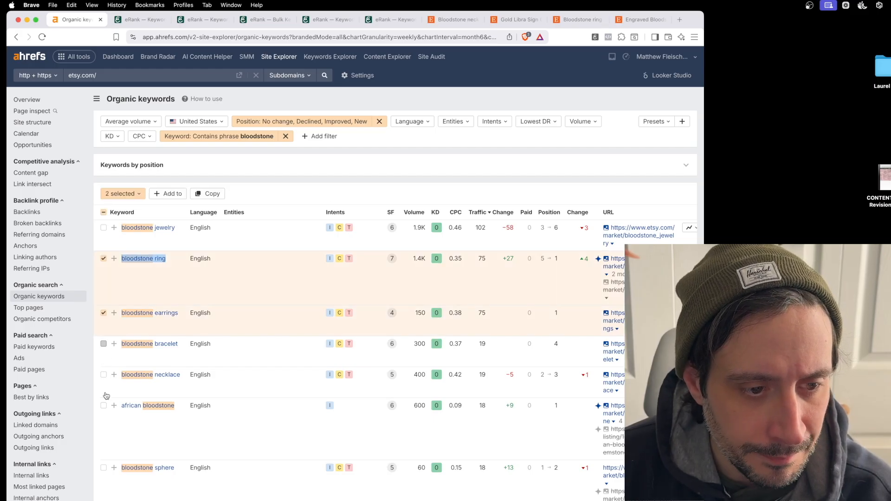
click(104, 344)
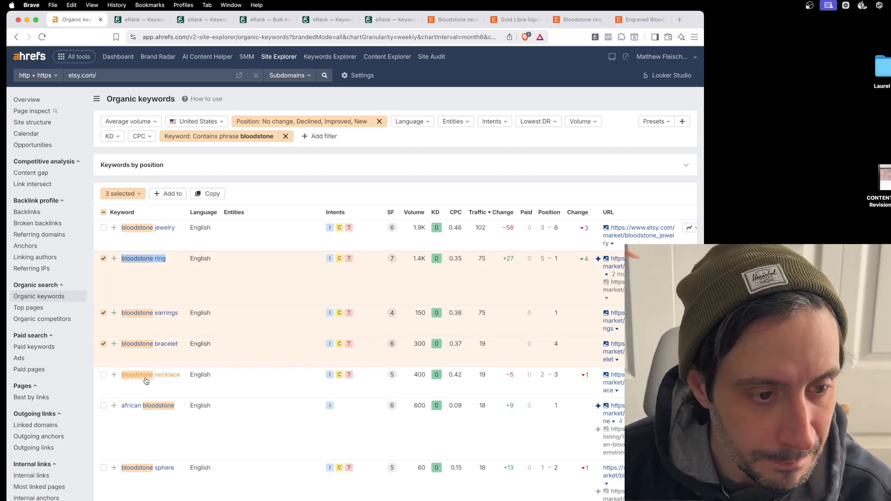
click(103, 374)
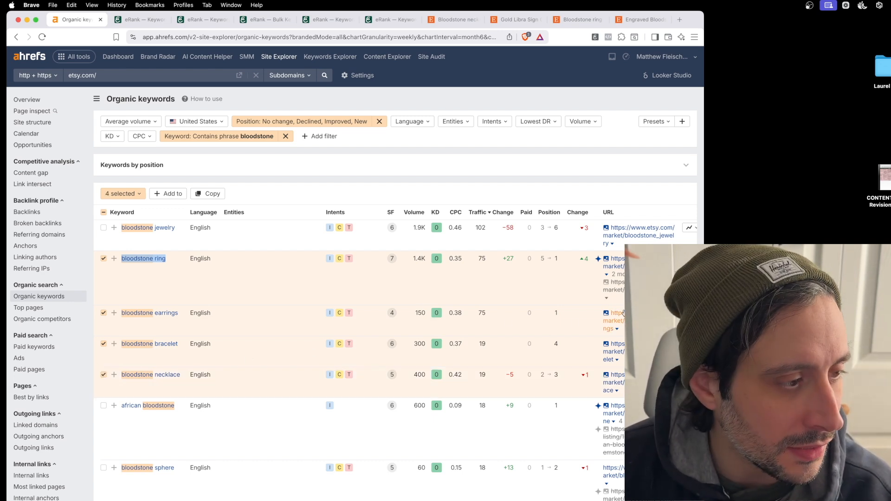
Step: View the Etsy market page ranking for "bloodstone earrings" in a new tab, browse its listings and close the tab
mouse_move(703, 12)
mouse_down()
mouse_move(612, 10)
mouse_move(693, 9)
mouse_up()
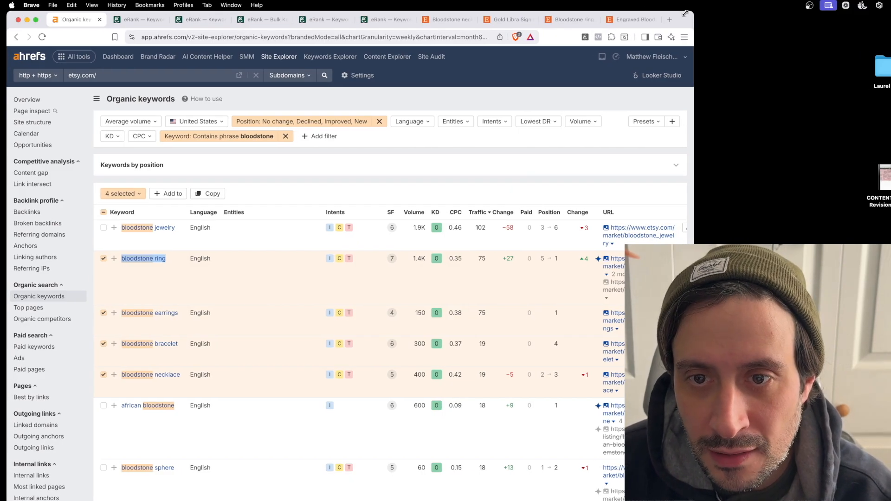
drag(681, 14, 613, 11)
scroll(539, 328, right, 5)
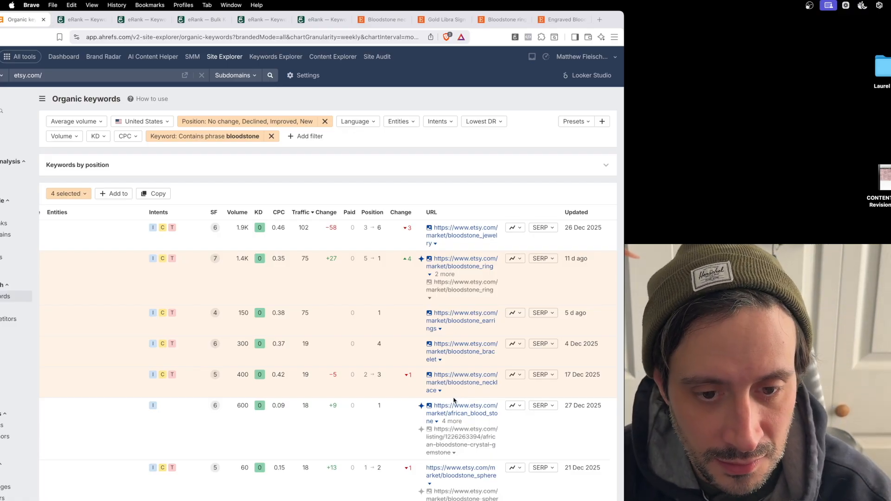
right_click(448, 323)
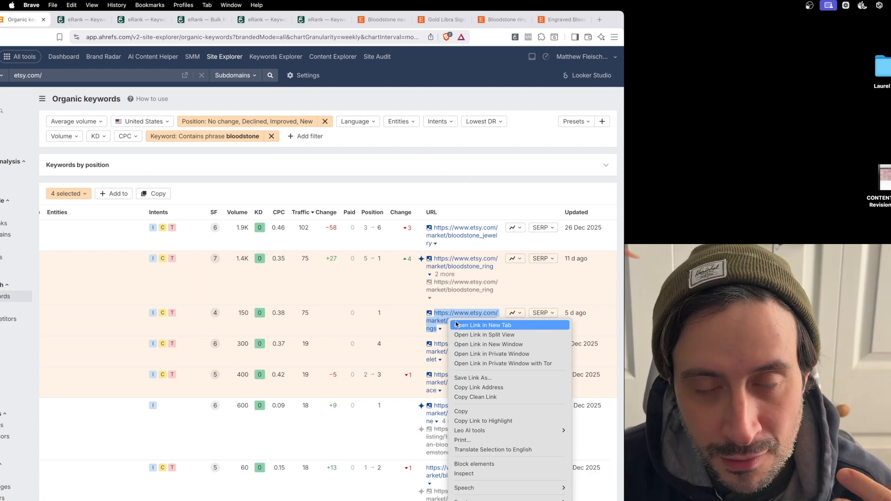
click(457, 325)
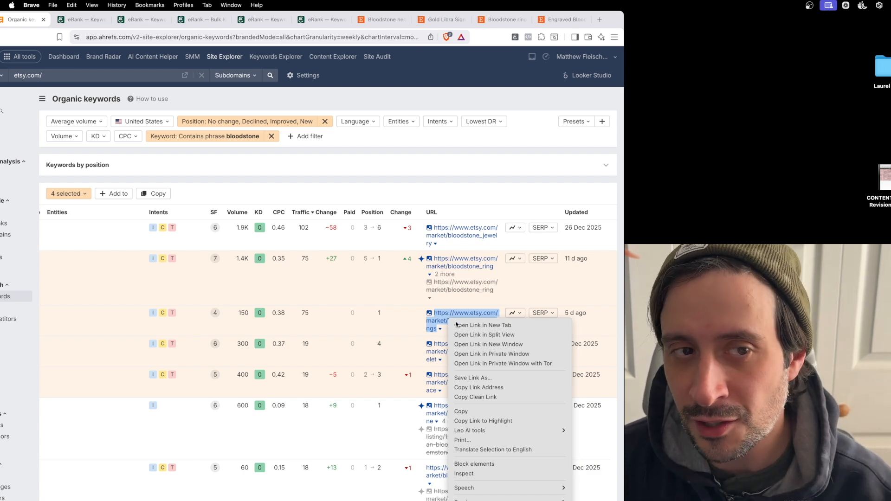
click(73, 21)
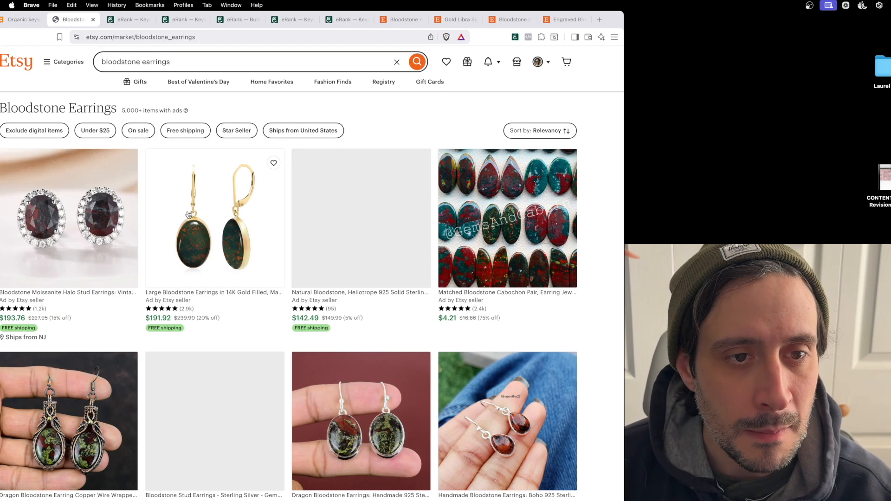
scroll(214, 220, down, 8)
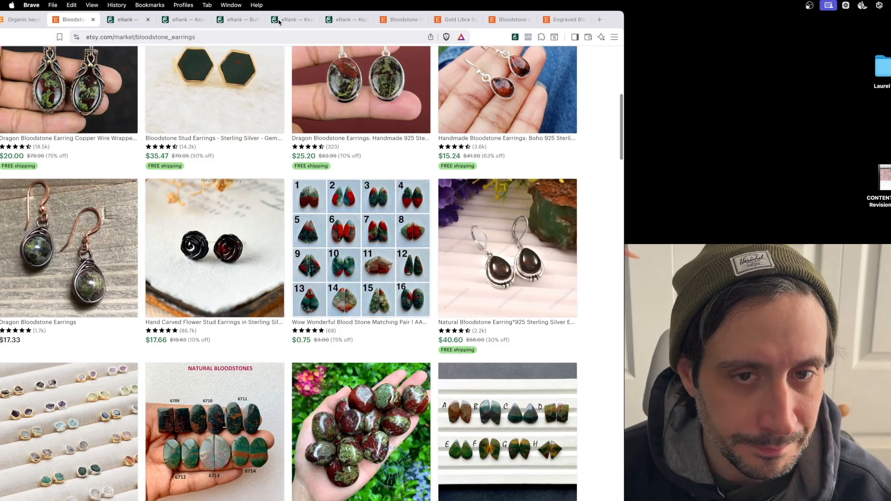
drag(609, 20, 667, 23)
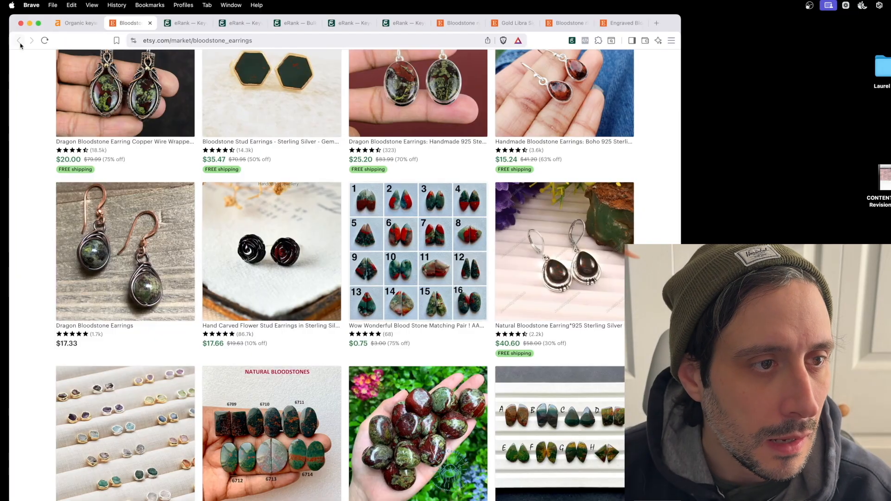
click(151, 23)
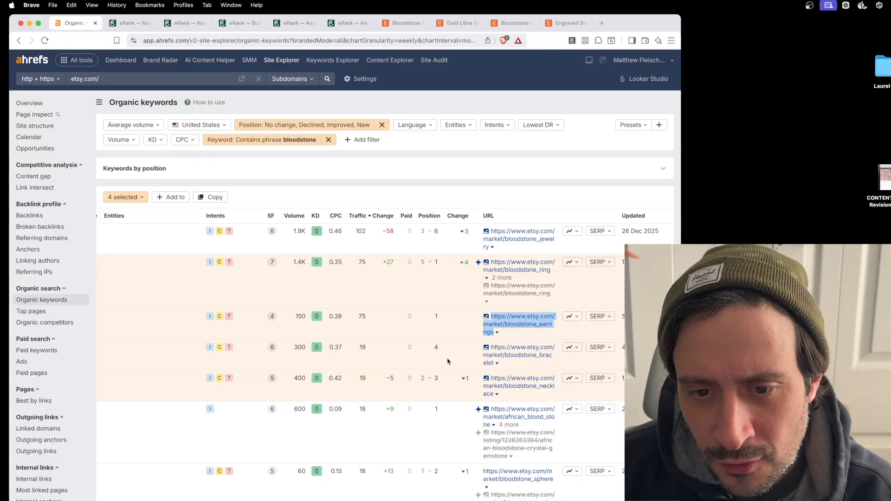
Step: Look further down the bloodstone keyword list, view the hand-carved African bloodstone dice listing in a new tab and close it
scroll(471, 366, down, 2)
scroll(510, 343, down, 7)
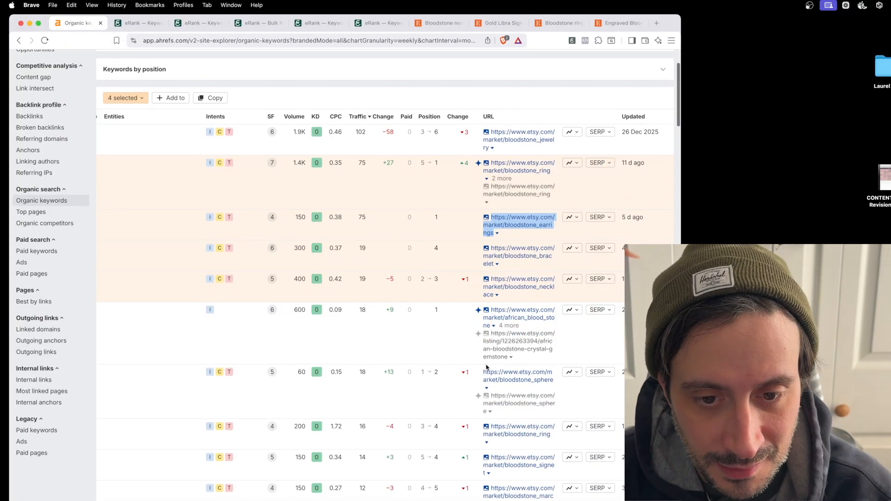
scroll(510, 338, down, 10)
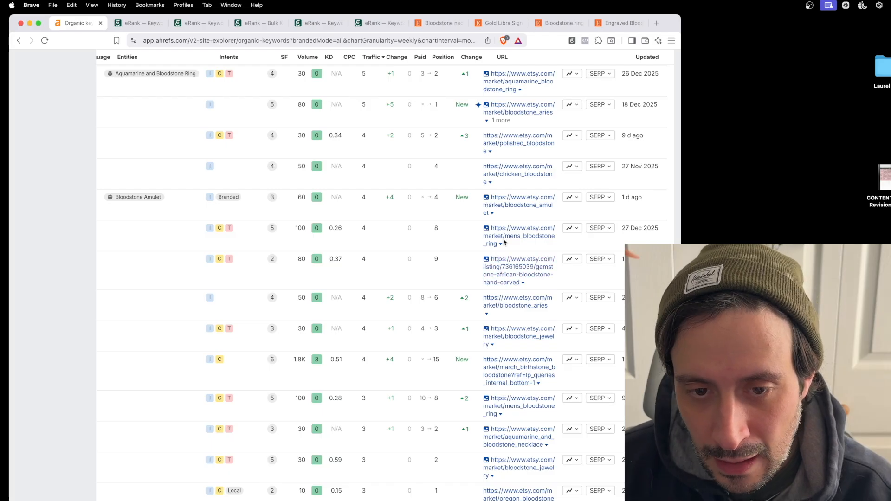
right_click(498, 269)
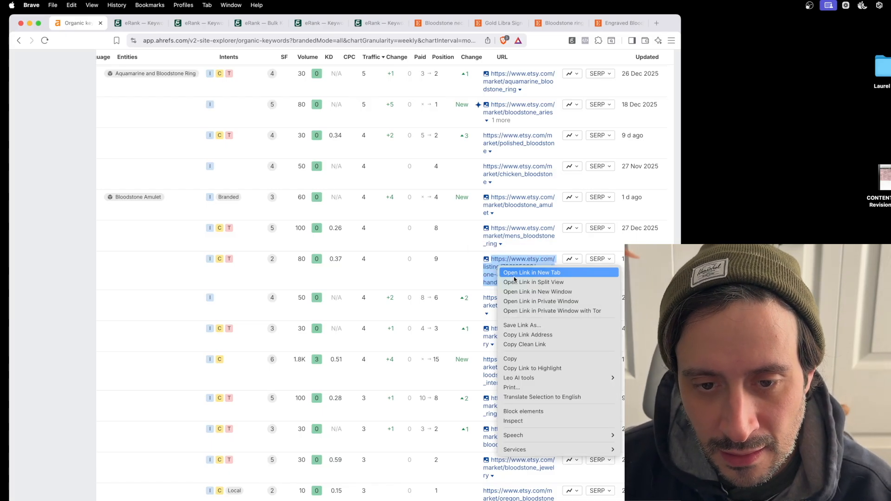
click(517, 276)
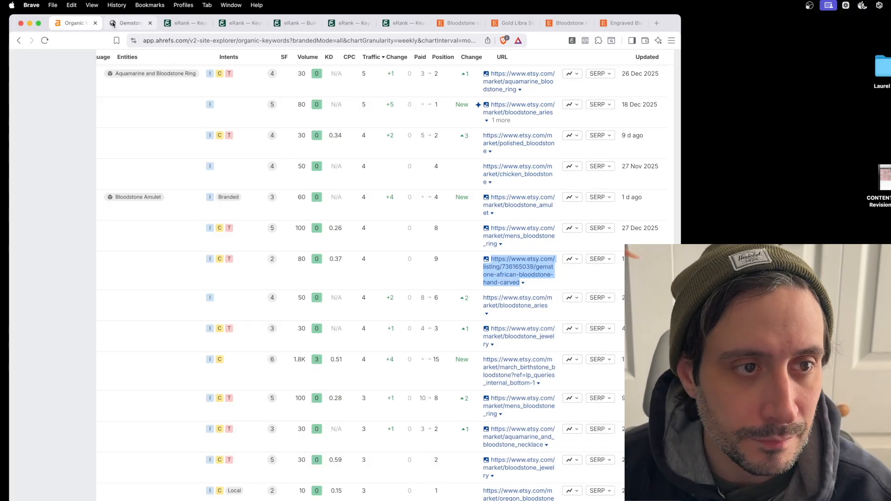
key(ctrl+Tab)
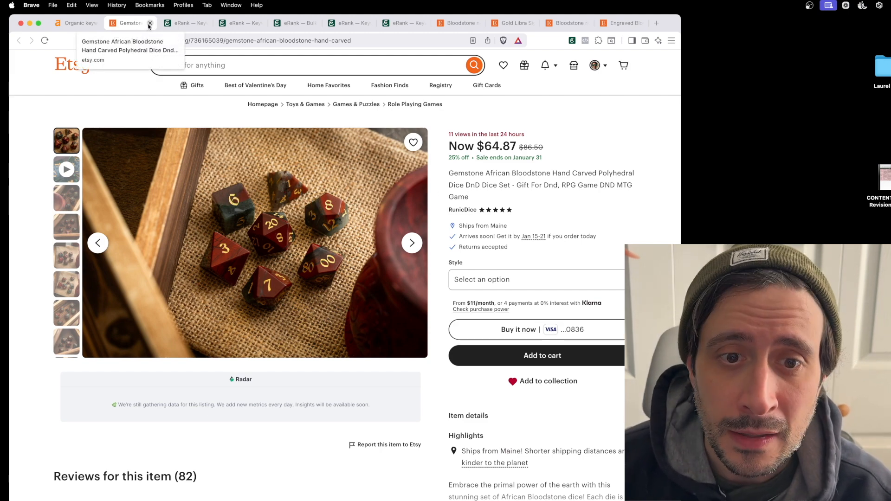
click(150, 22)
Step: Check the search metrics and ranking position of the keyword "bloodstone dice" in the organic keywords list
scroll(341, 273, left, 5)
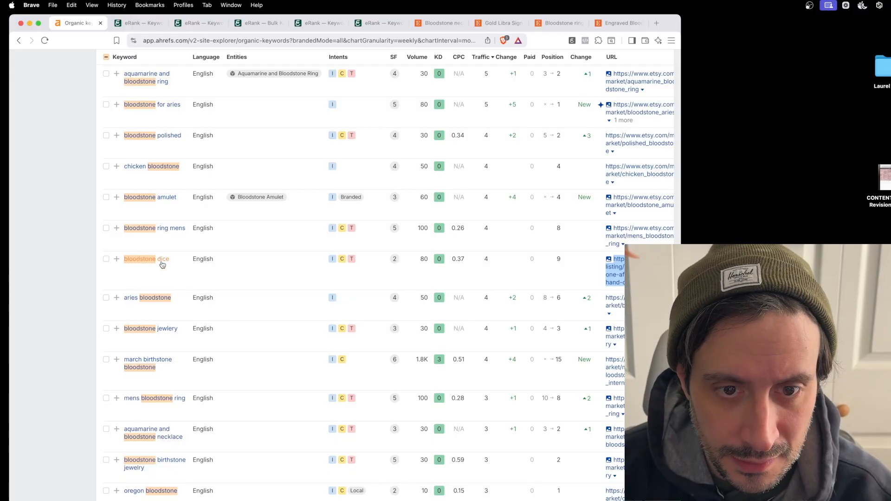
scroll(173, 260, right, 2)
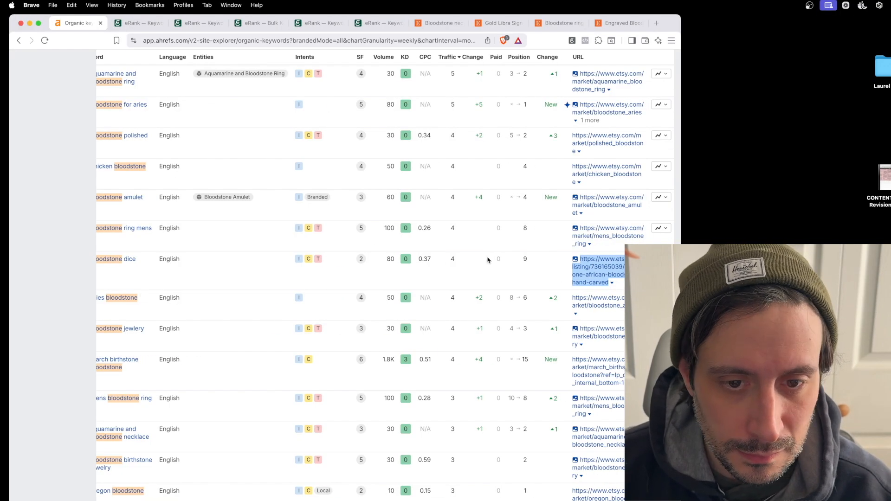
drag(528, 259, 511, 262)
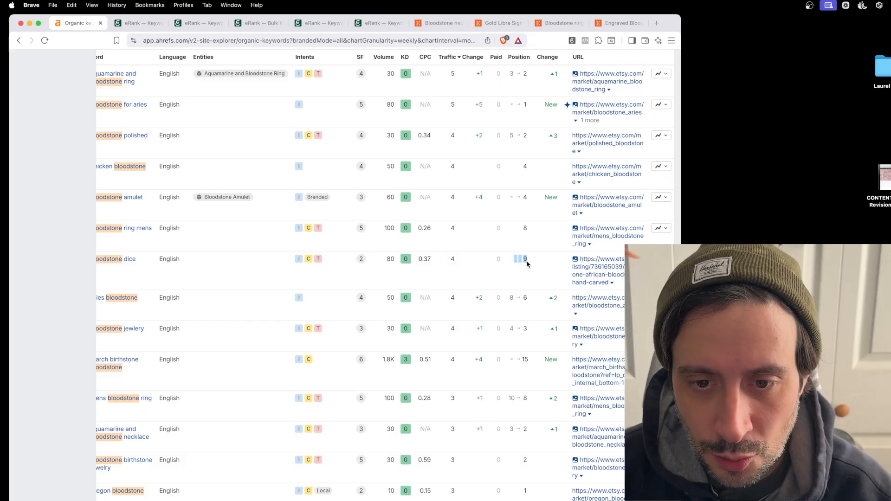
click(527, 263)
scroll(539, 260, left, 2)
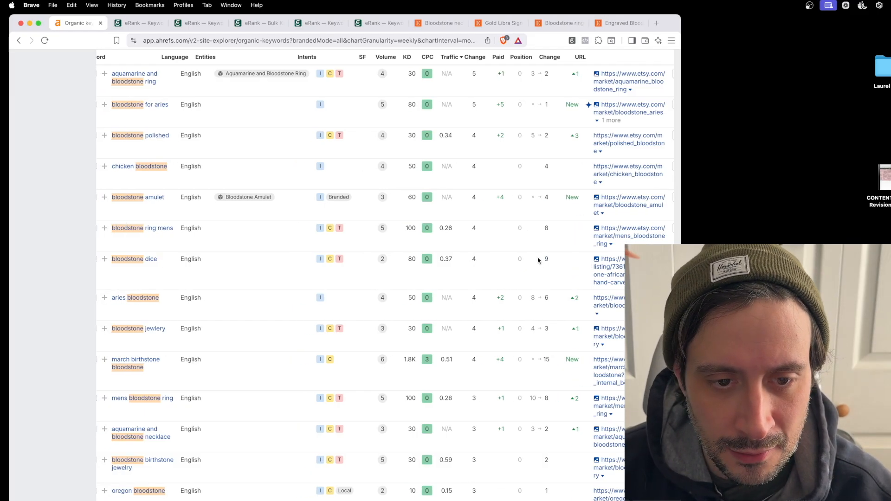
Step: Search Google for "bloodstone dice", review the products and results down to the related searches, and close that tab
right_click(138, 262)
click(173, 366)
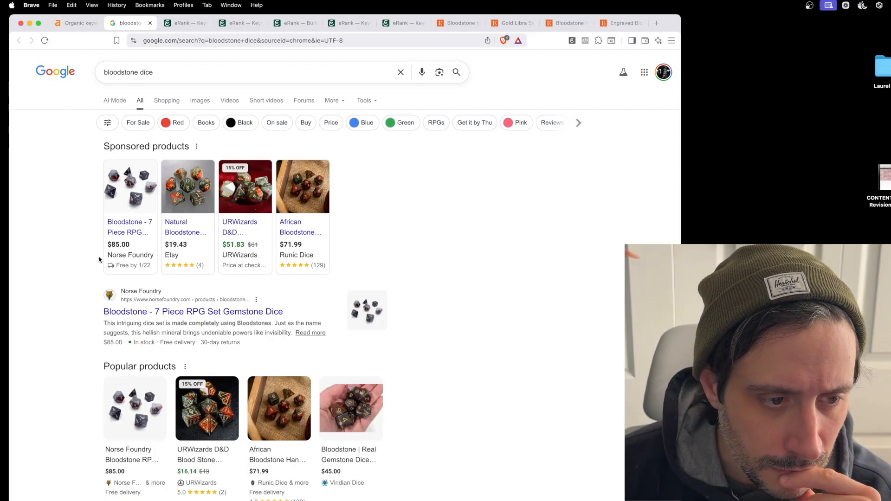
scroll(83, 200, down, 5)
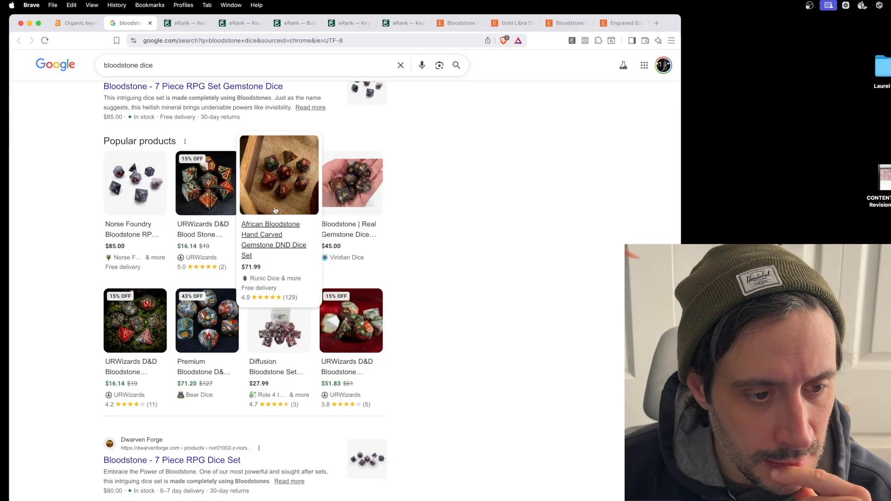
scroll(277, 408, down, 4)
scroll(277, 406, down, 14)
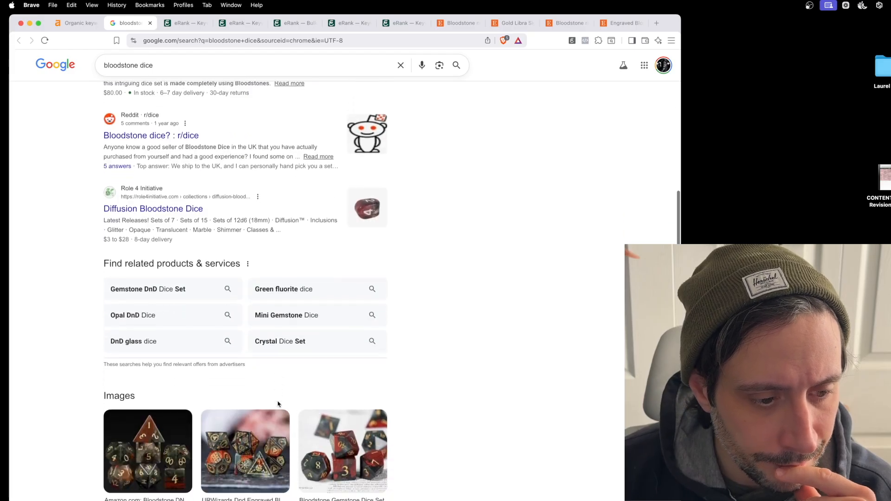
scroll(277, 403, down, 9)
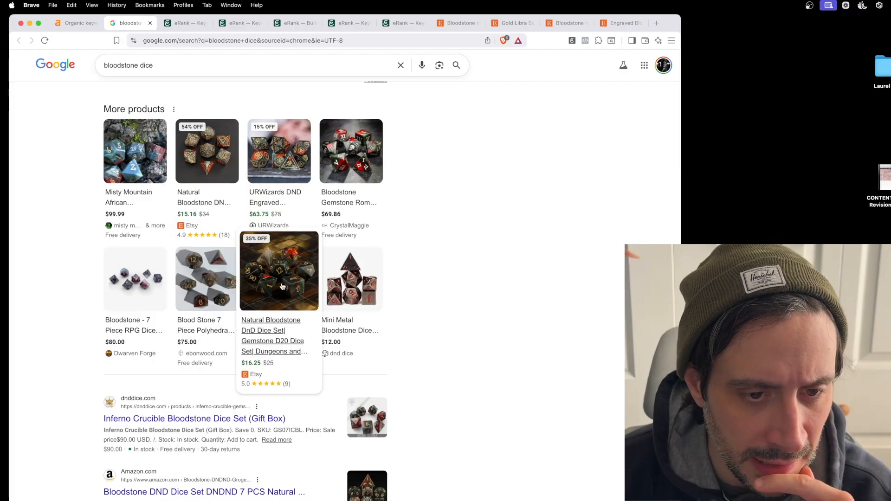
scroll(366, 272, down, 3)
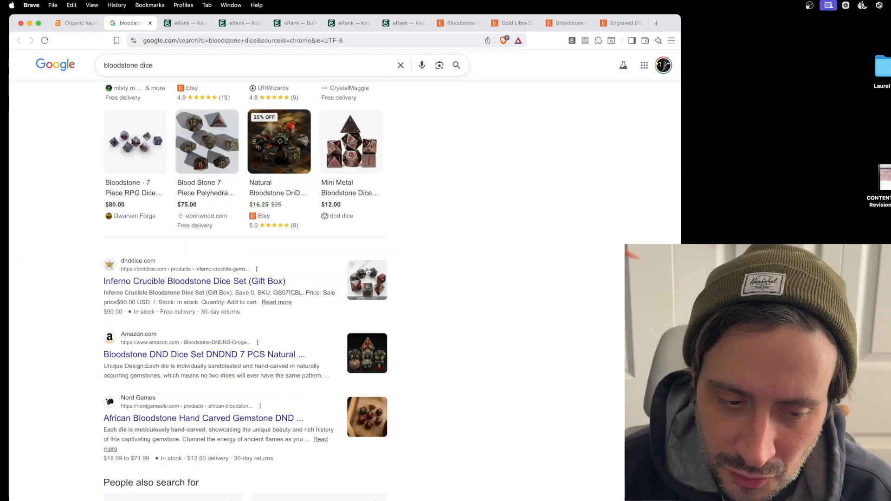
scroll(367, 272, down, 3)
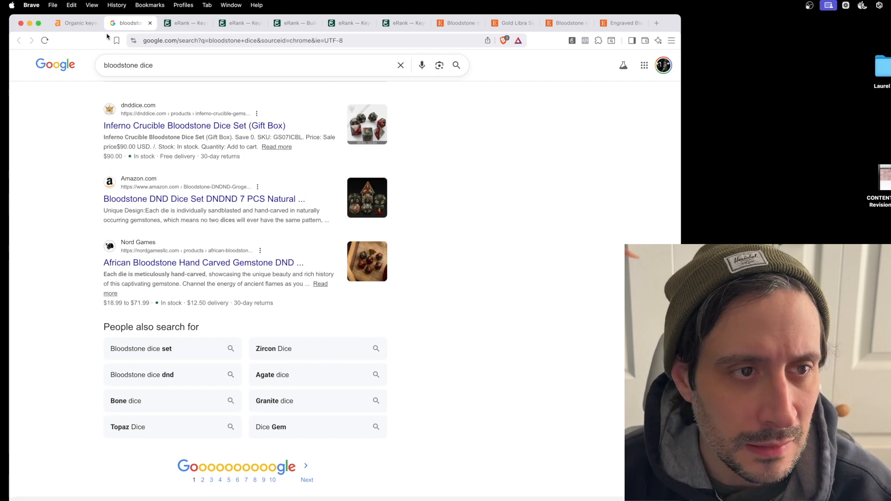
click(150, 23)
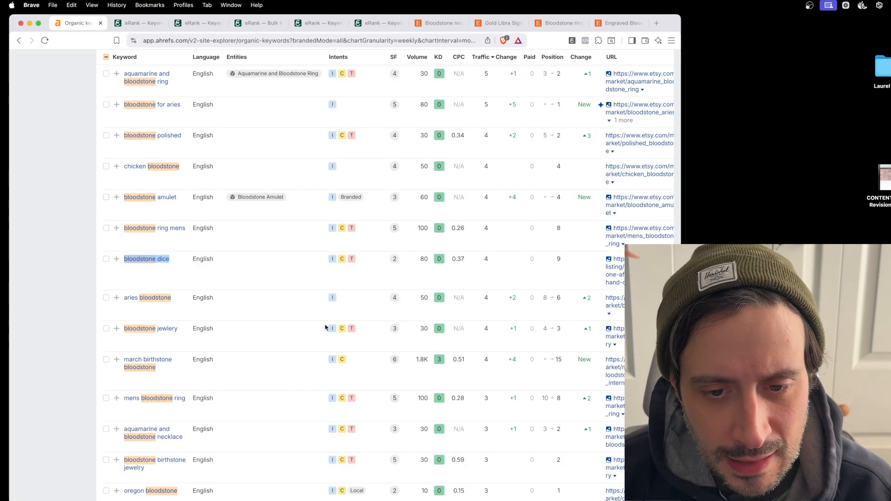
Step: Select the keyword "bloodstone amulet" in the organic keywords list
scroll(326, 327, right, 1)
scroll(328, 328, left, 1)
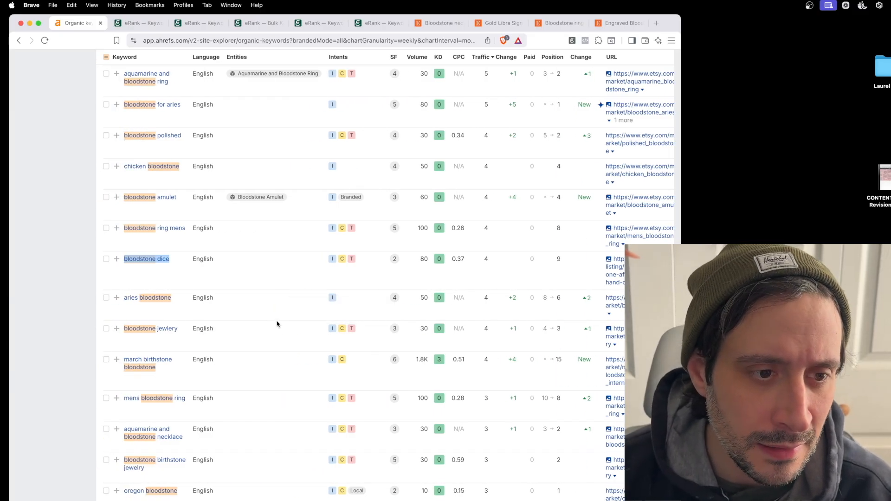
scroll(278, 324, down, 1)
click(106, 186)
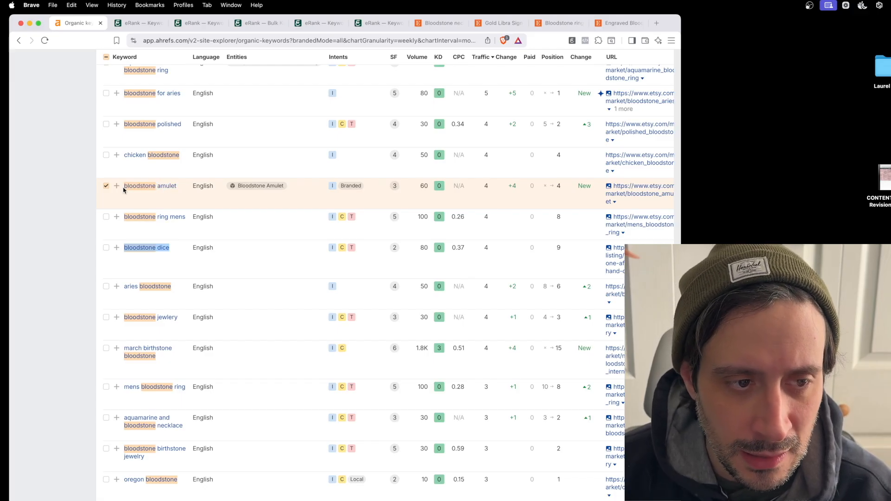
Step: Copy the keyword "bloodstone amulet" from Ahrefs, switch to eRank and look it up there for Etsy in the USA
drag(178, 194, 112, 192)
key(super+c)
click(371, 23)
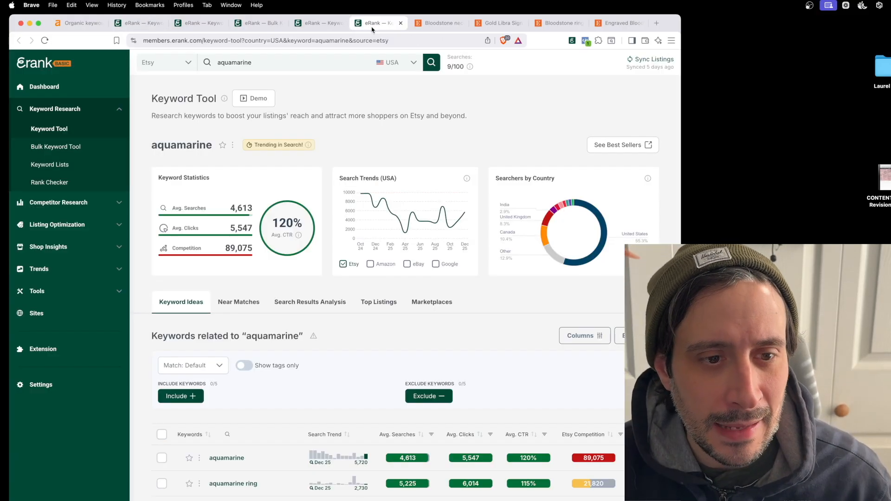
click(313, 23)
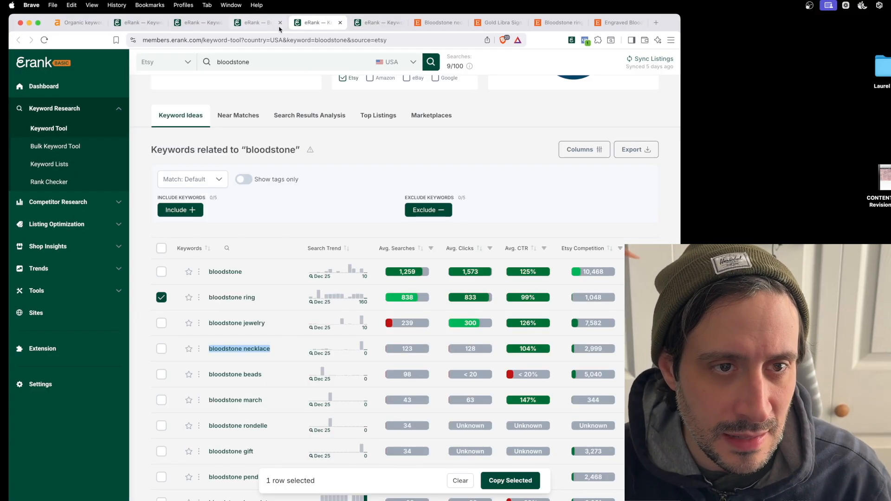
click(268, 26)
click(281, 65)
key(super+v)
key(Return)
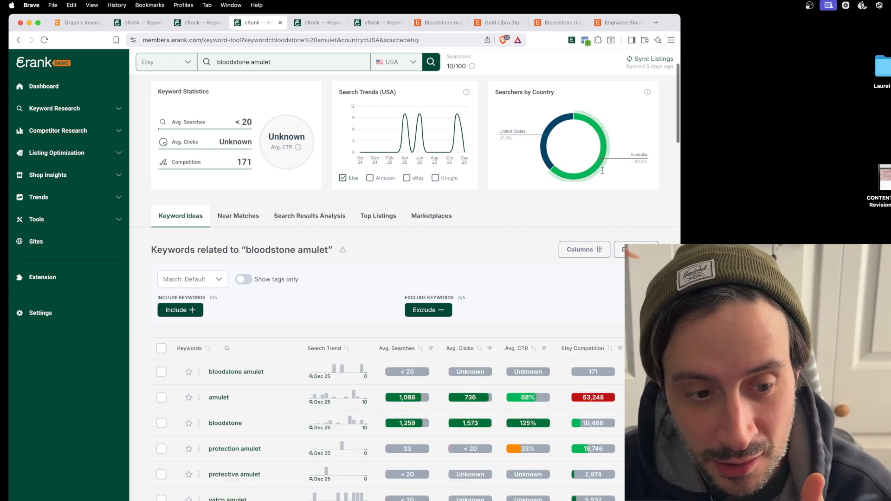
Step: Check the average searches for "bloodstone amulet" in the keyword ideas table and select its row
scroll(515, 218, down, 2)
scroll(593, 320, down, 2)
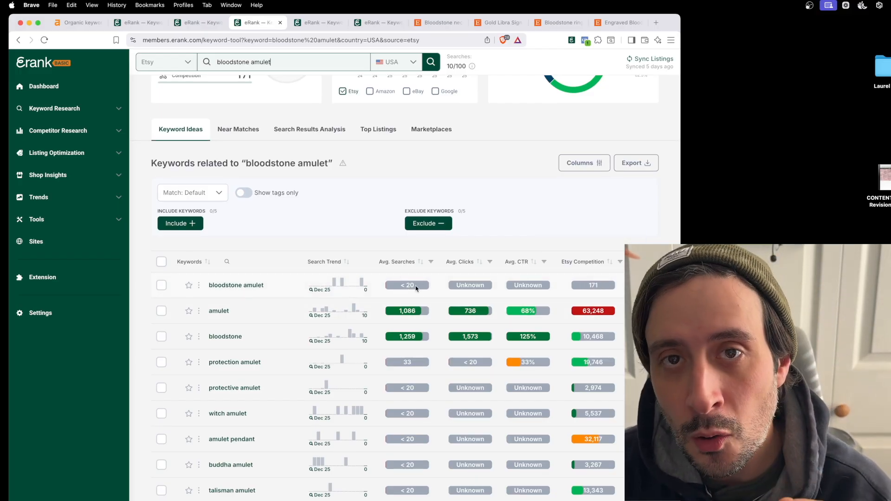
drag(416, 288, 398, 287)
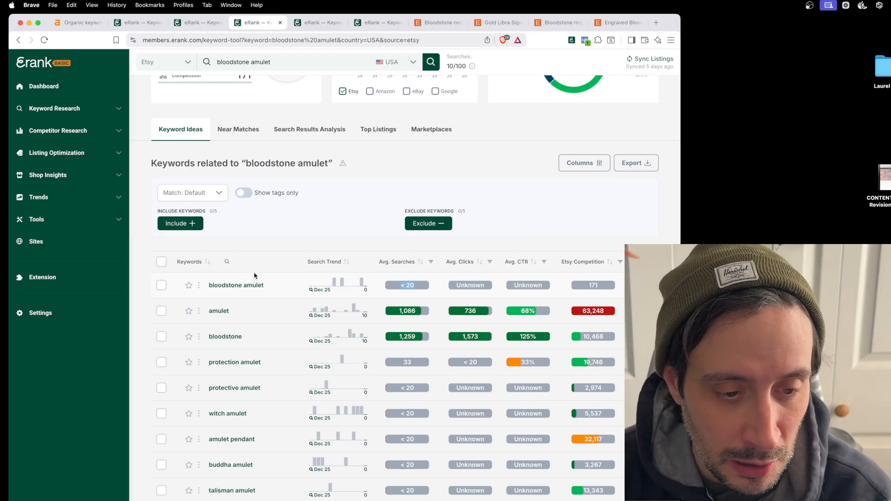
click(162, 286)
scroll(239, 308, down, 2)
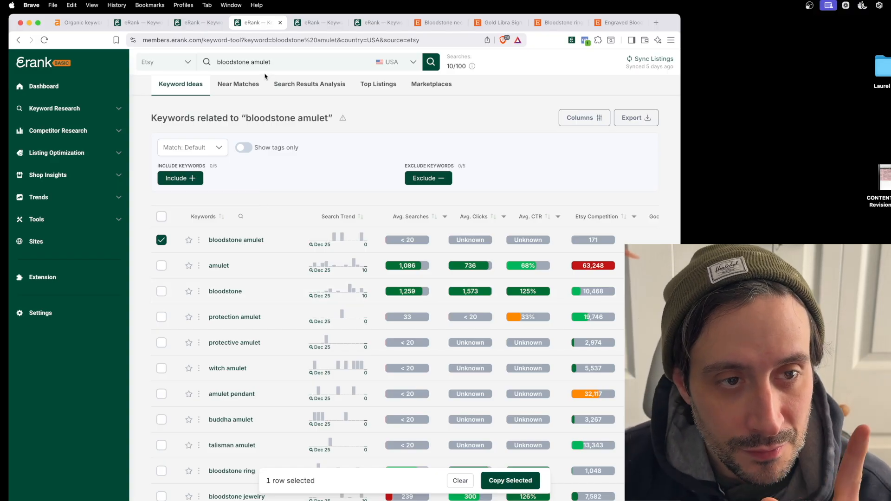
Step: Return to the Ahrefs organic keywords and view the Etsy market page ranking for "bloodstone amulet" in a new tab
click(67, 29)
scroll(154, 197, right, 3)
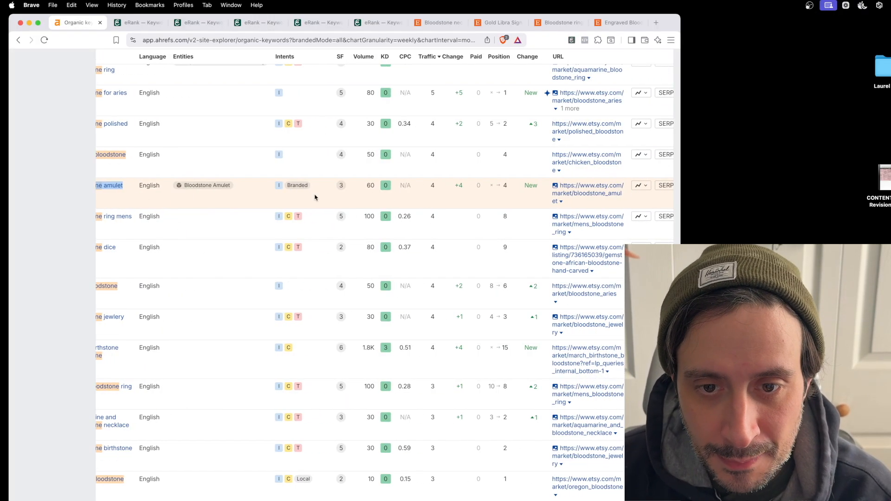
right_click(592, 192)
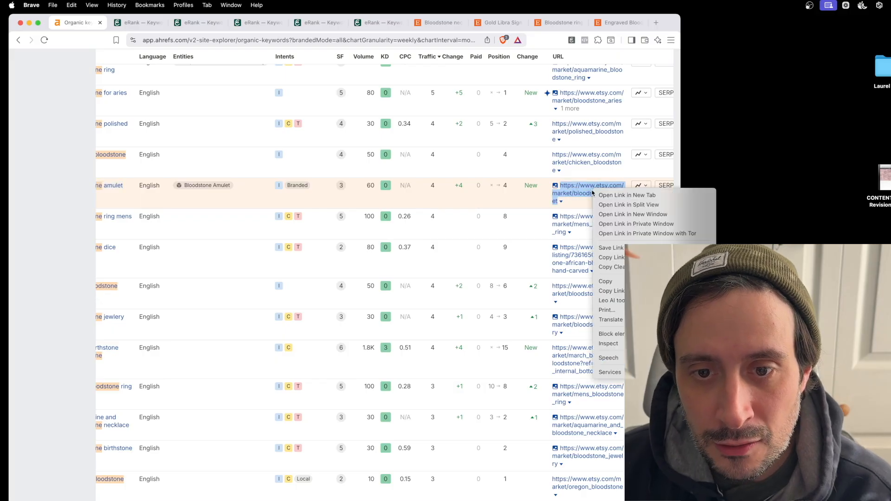
click(602, 196)
click(133, 24)
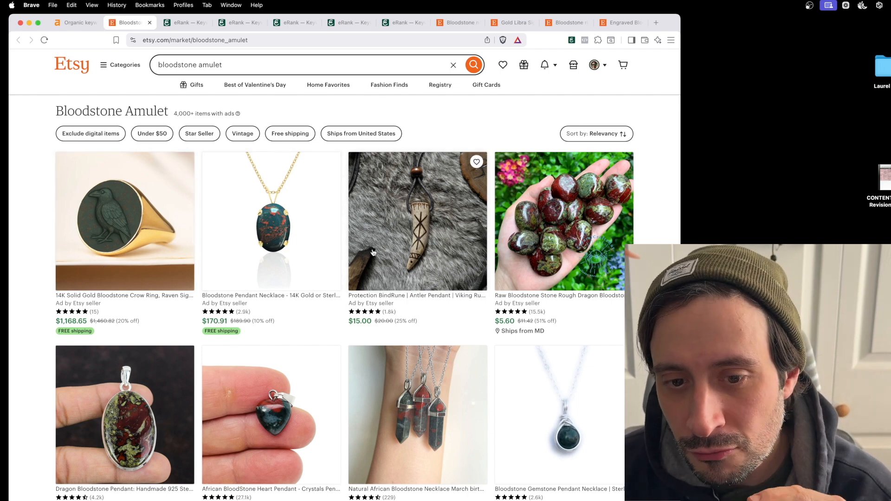
Step: Return to the Ahrefs organic keywords and search Google for "bloodstone amulet" in a new tab
scroll(366, 247, down, 6)
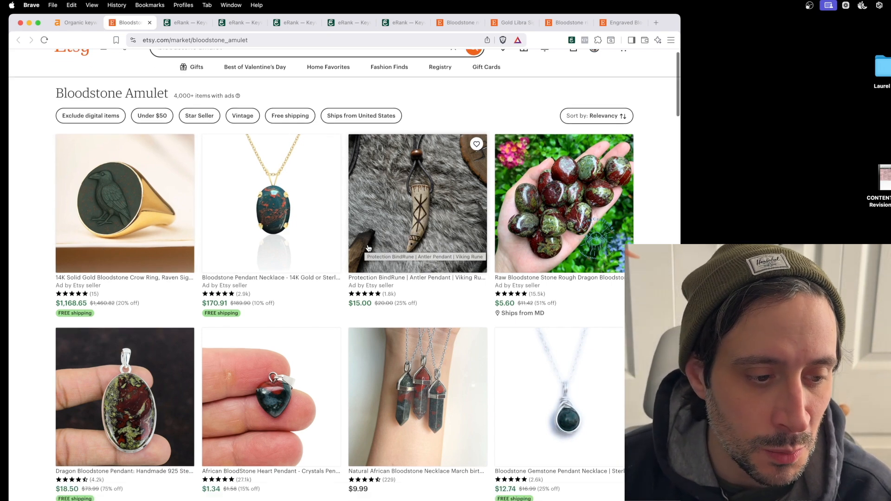
scroll(369, 248, up, 6)
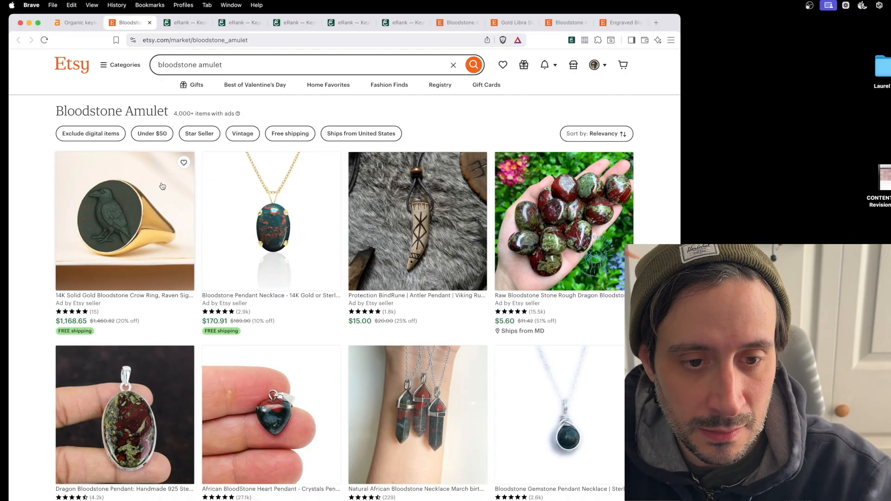
click(74, 22)
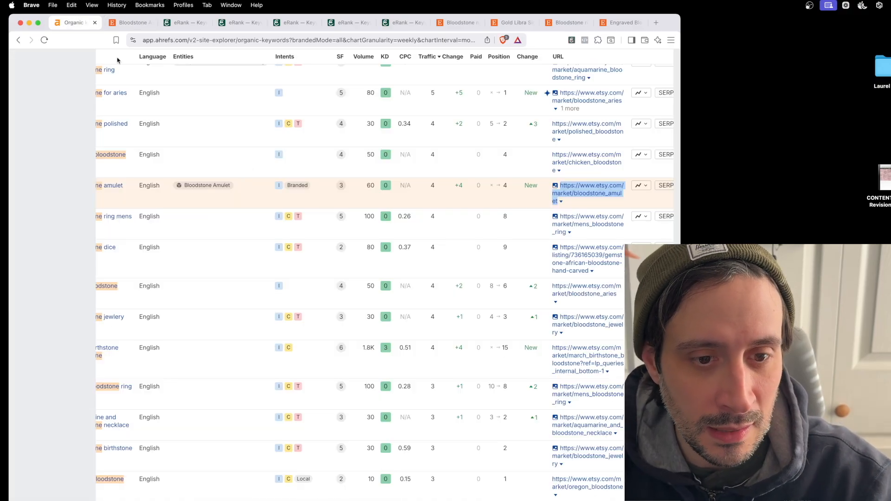
click(562, 202)
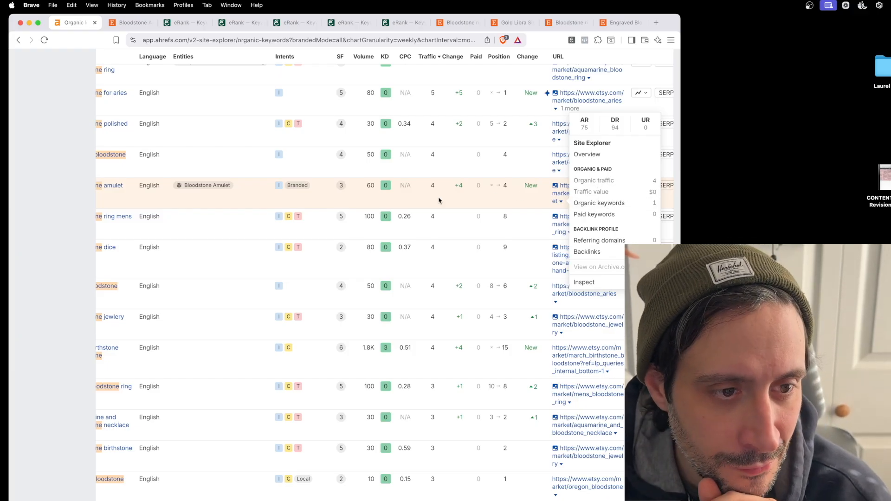
scroll(410, 199, left, 3)
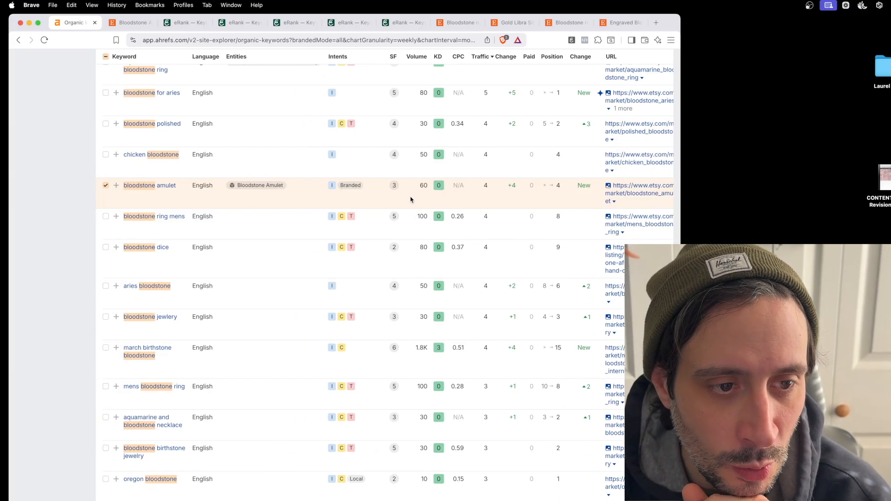
right_click(154, 190)
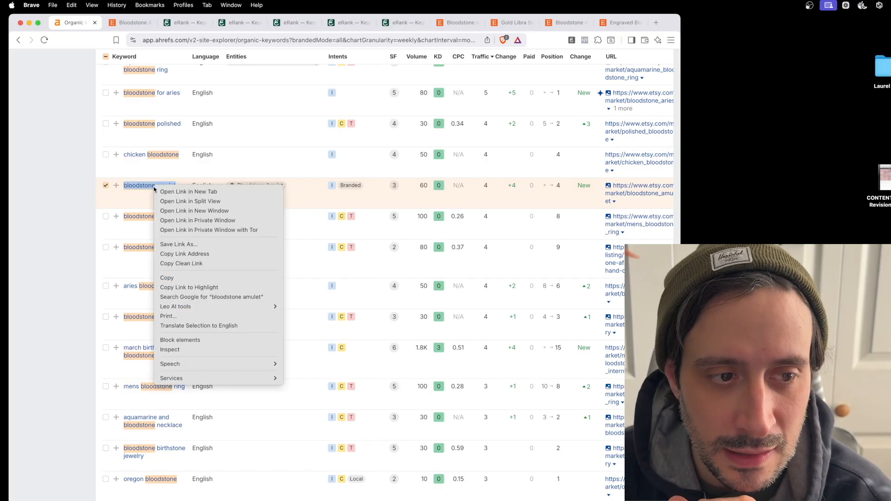
click(188, 298)
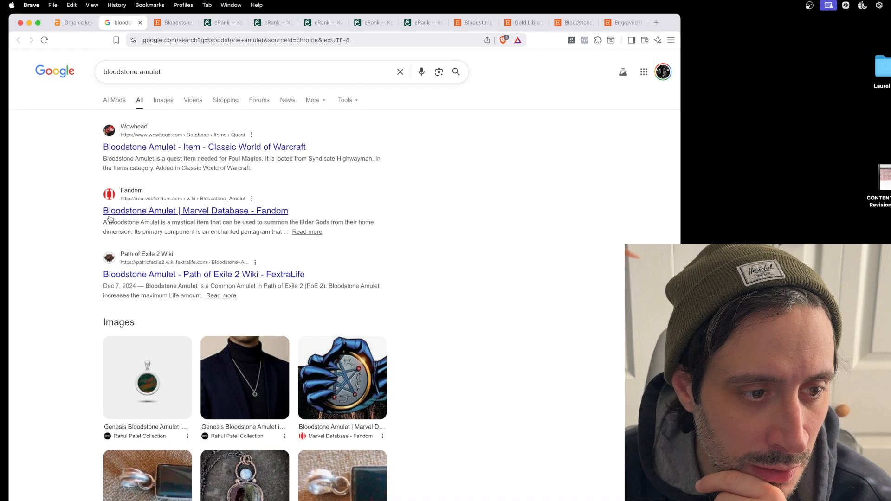
Step: Look through the Google results for "bloodstone amulet" and open the Etsy market page listed there
scroll(116, 292, down, 5)
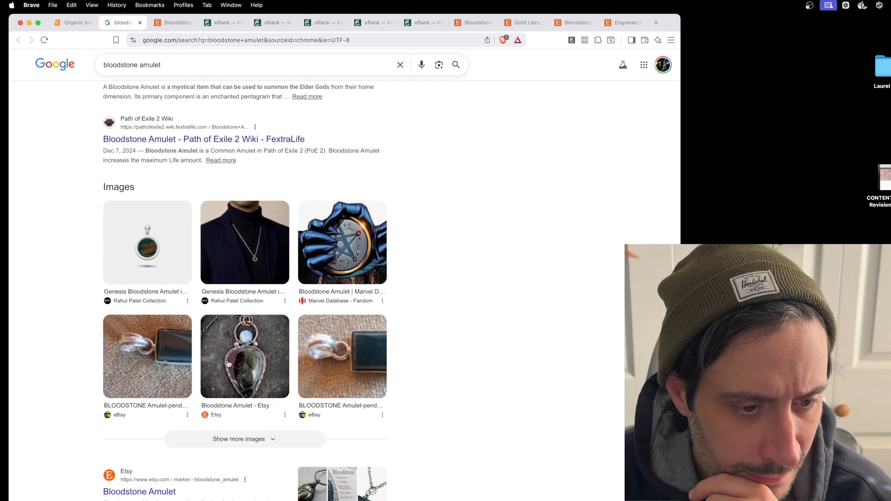
scroll(232, 363, down, 1)
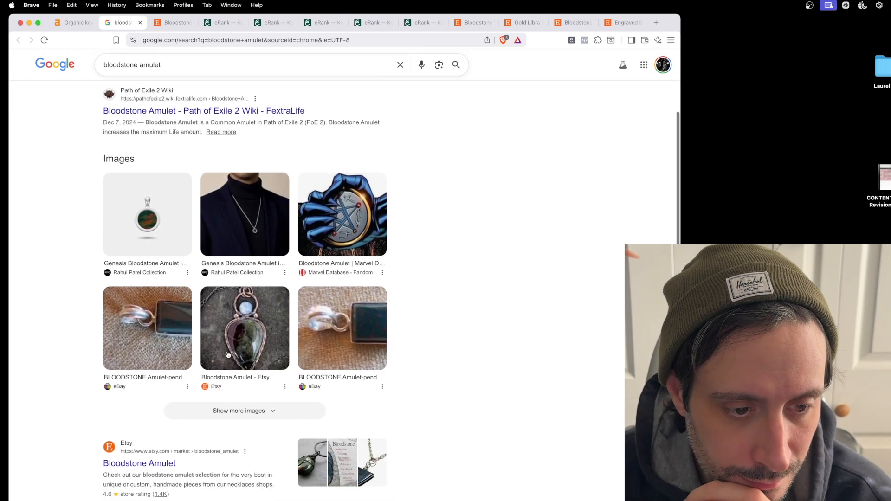
scroll(207, 320, down, 5)
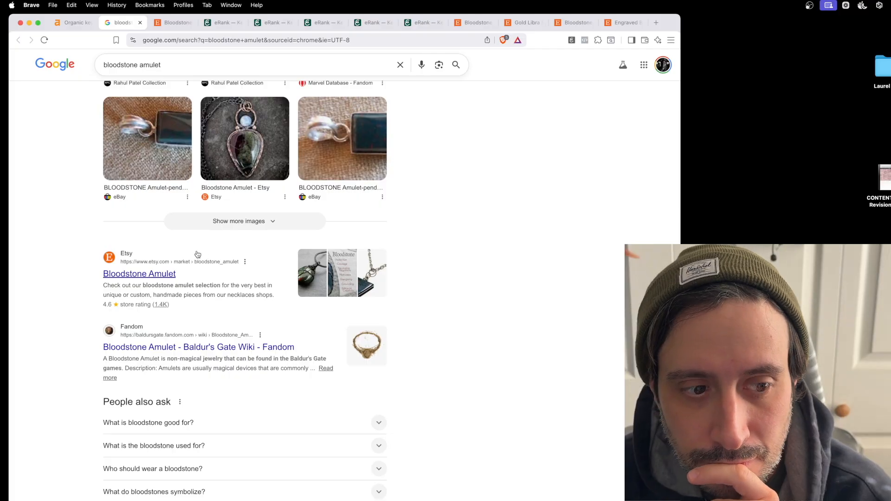
click(158, 274)
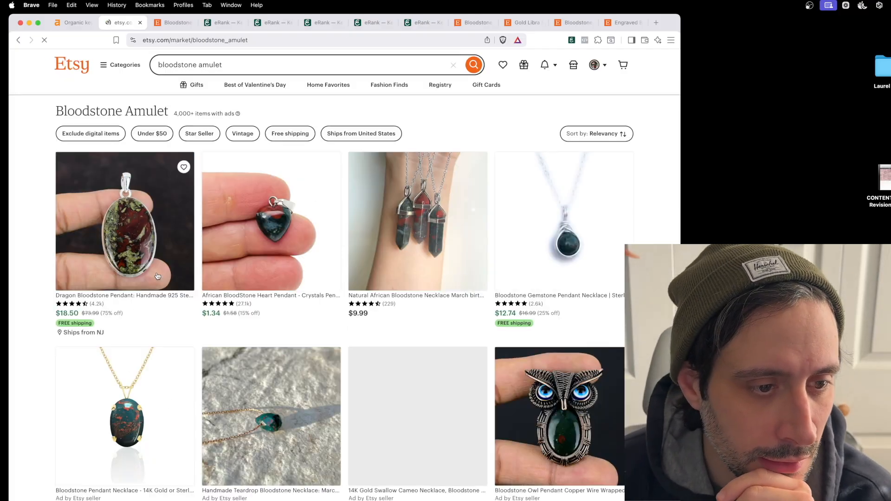
Step: Examine the listings on Etsy's Bloodstone Amulet market page, opening and closing the dragon bloodstone pendant listing
click(157, 276)
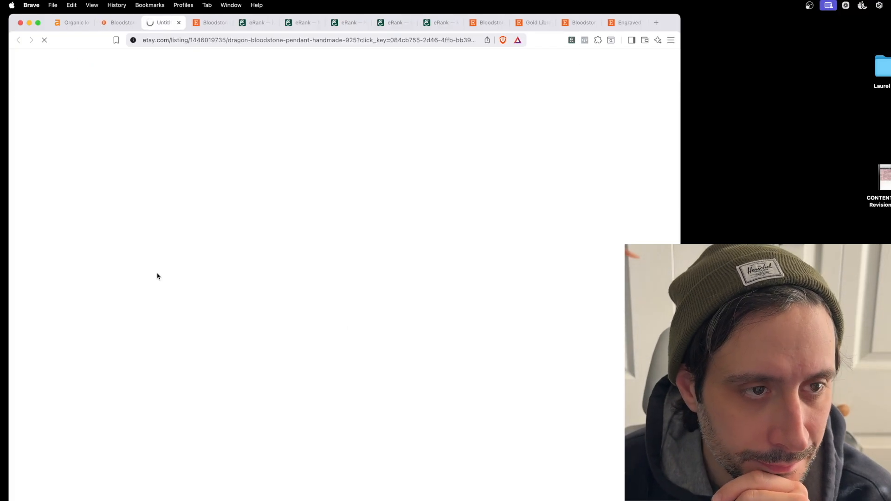
click(179, 22)
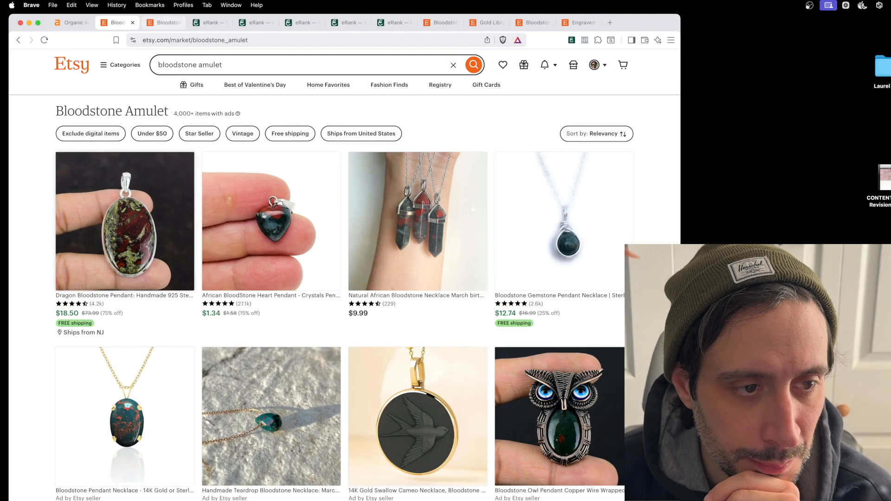
drag(38, 134, 408, 408)
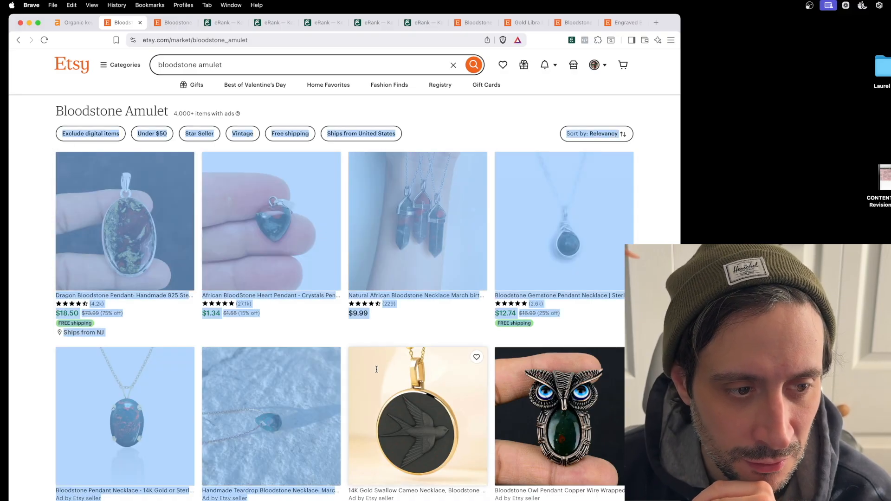
click(4, 322)
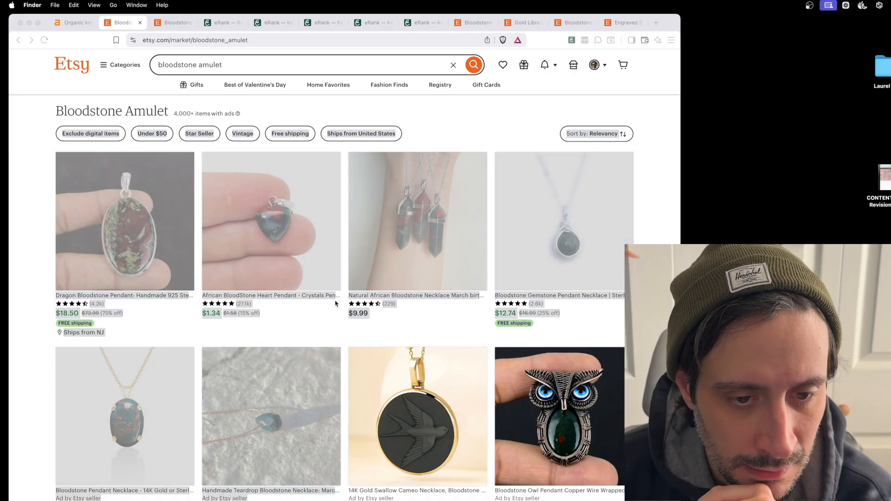
click(54, 311)
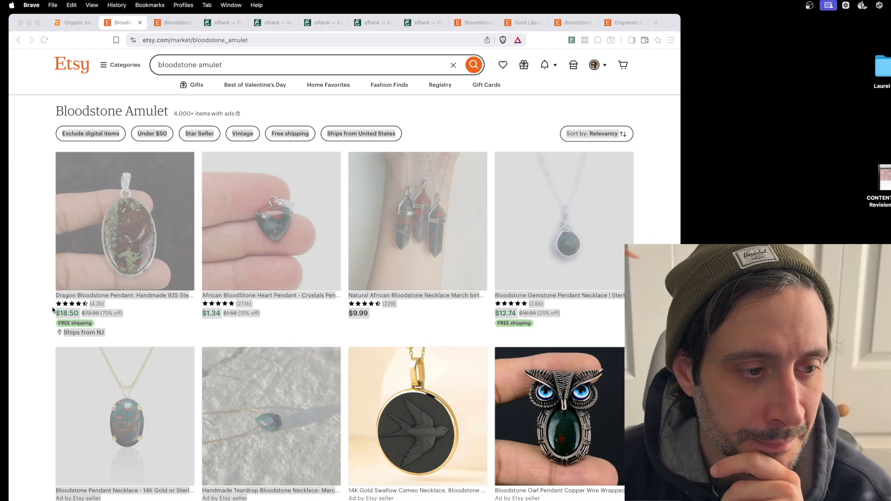
click(39, 314)
scroll(118, 220, down, 5)
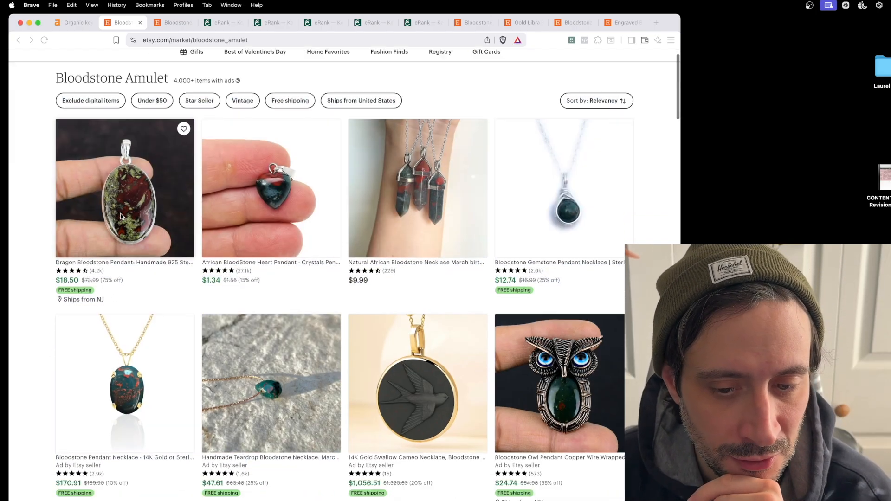
Step: Close both Etsy tabs for "bloodstone amulet" and return to the Ahrefs organic keywords
click(177, 24)
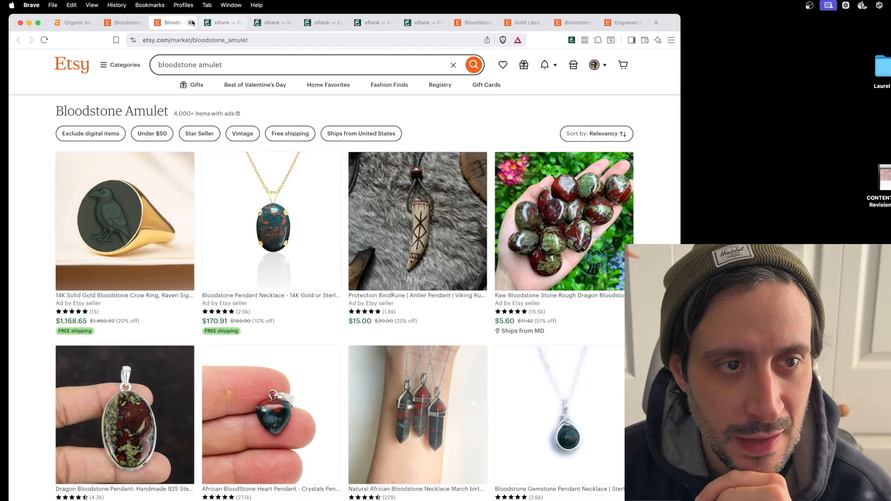
click(190, 22)
click(140, 22)
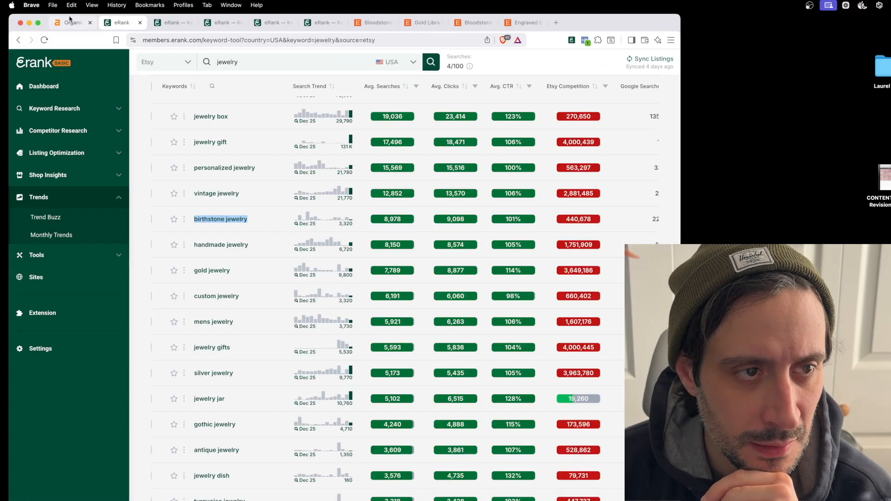
click(71, 21)
Step: Sort the bloodstone organic keywords by volume and deselect "bloodstone ring"
scroll(123, 209, down, 15)
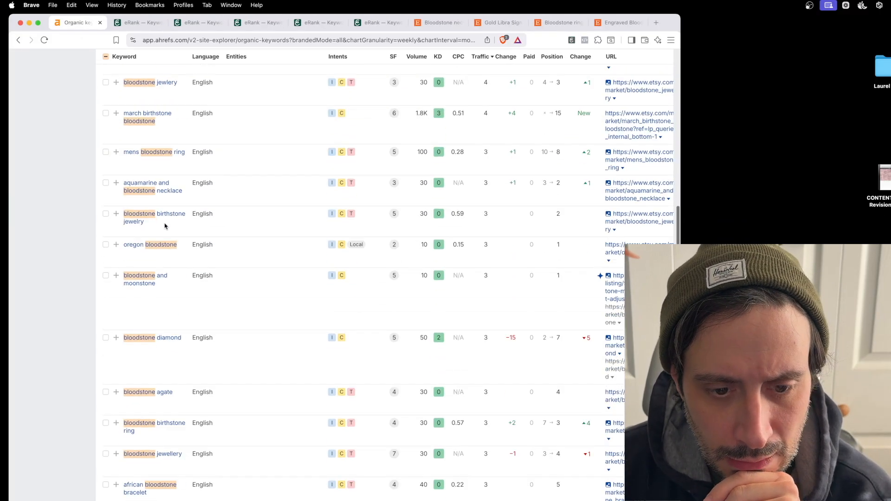
scroll(433, 241, up, 20)
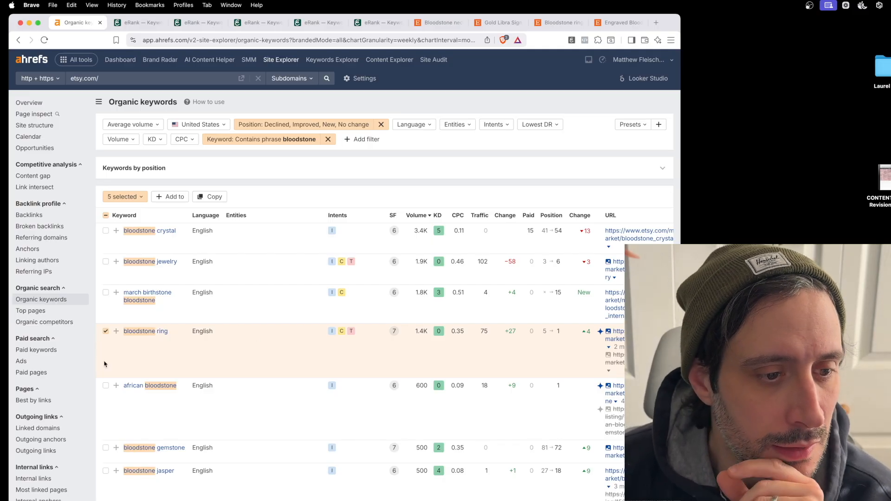
click(106, 333)
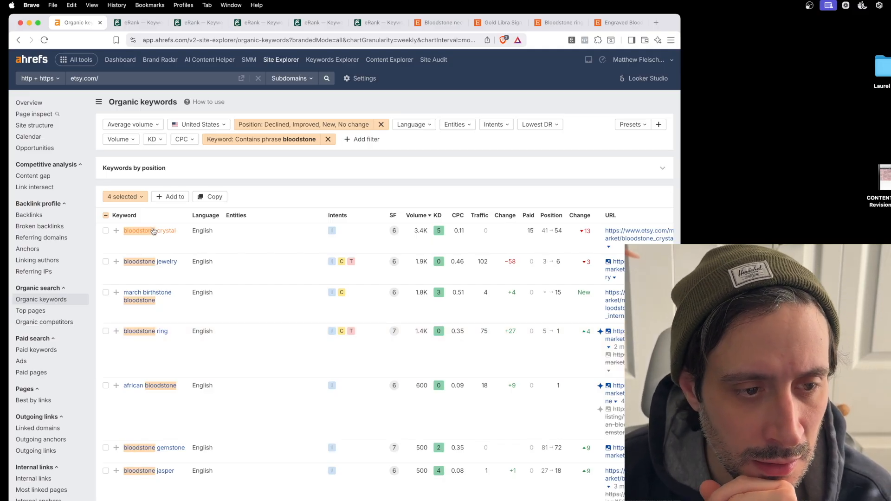
Step: View the Etsy market page ranking for "bloodstone crystal" in a new tab
scroll(528, 249, right, 2)
right_click(550, 237)
click(562, 243)
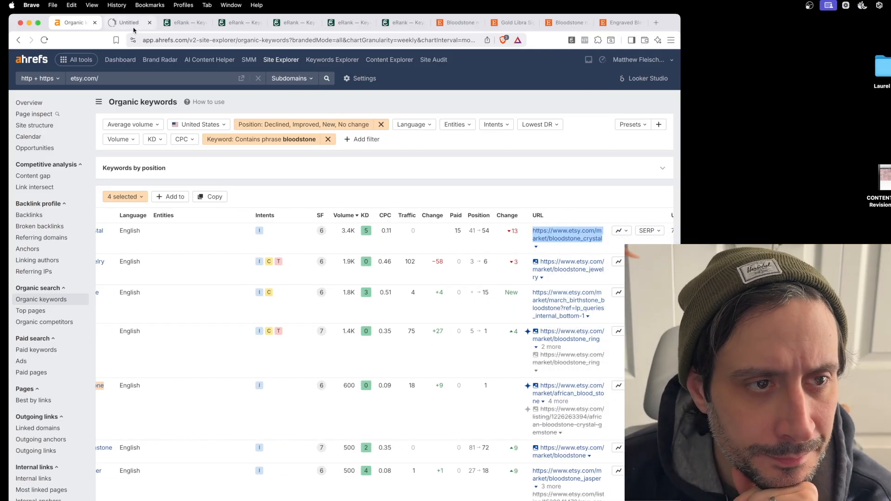
click(130, 23)
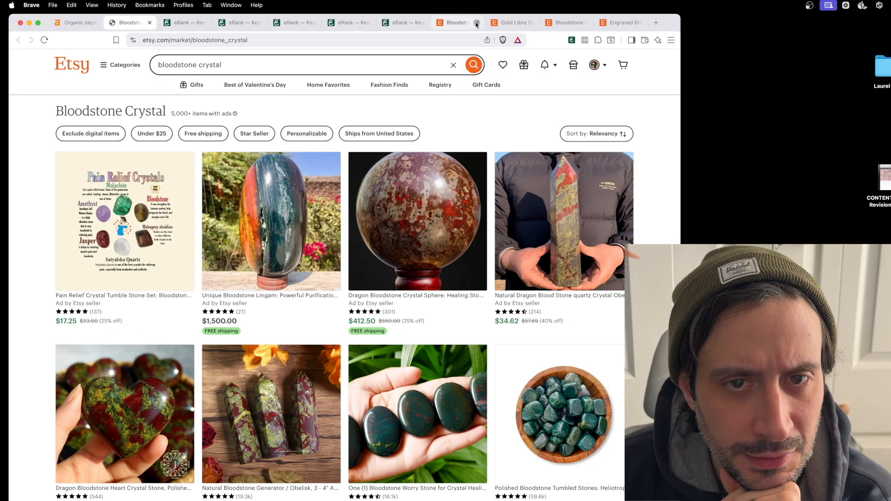
Step: Close the four older Etsy tabs behind the eRank tabs
click(476, 24)
click(476, 24)
click(476, 24)
click(476, 24)
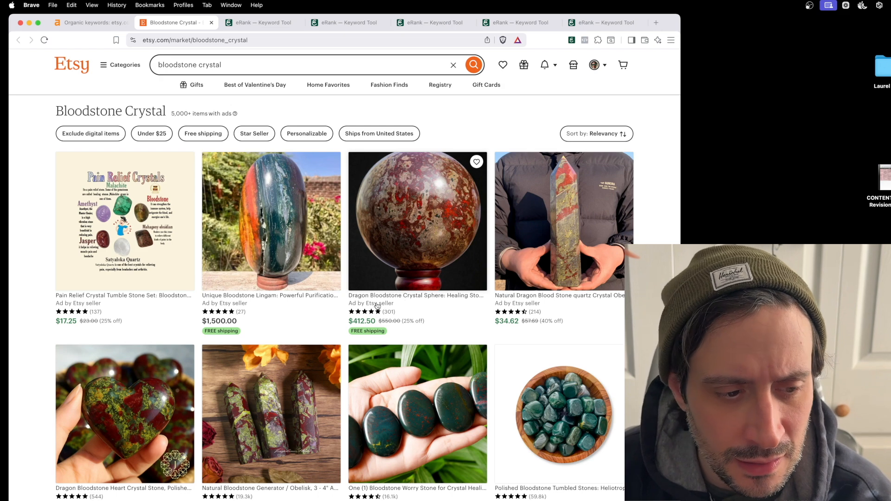
Step: Examine the products, prices and review counts on Etsy's Bloodstone Crystal market page
scroll(377, 305, down, 1)
scroll(244, 300, down, 4)
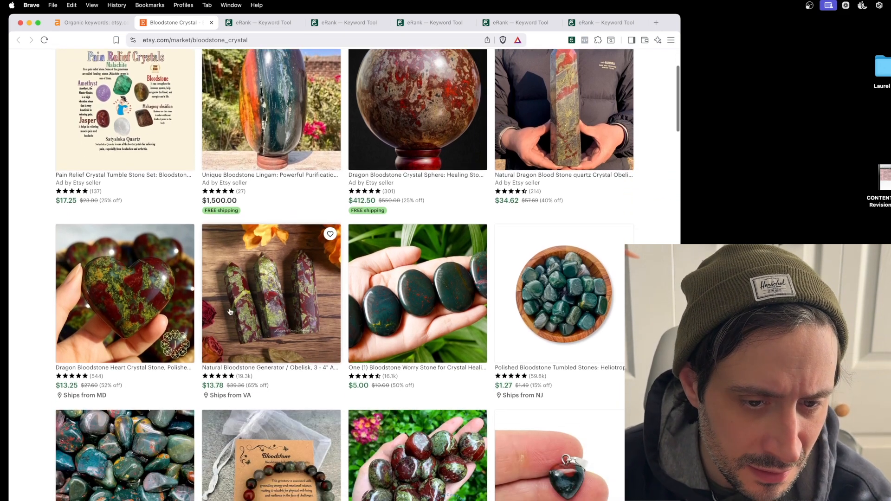
scroll(244, 300, up, 2)
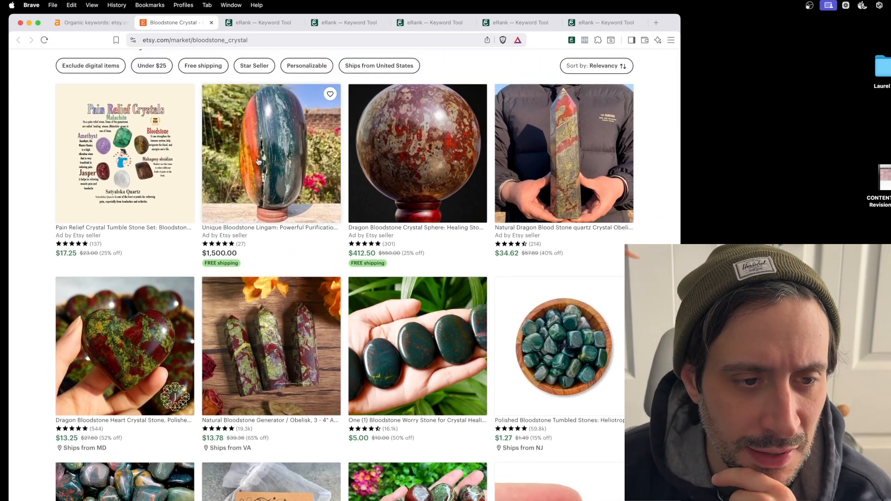
scroll(227, 183, up, 3)
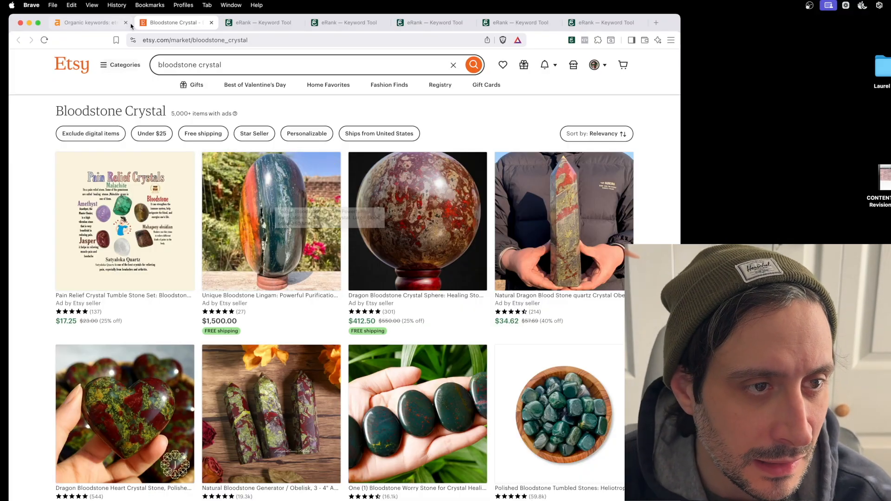
Step: Return to the Ahrefs organic keywords and select the keywords "bloodstone ring" and "african bloodstone"
click(114, 23)
scroll(197, 289, left, 3)
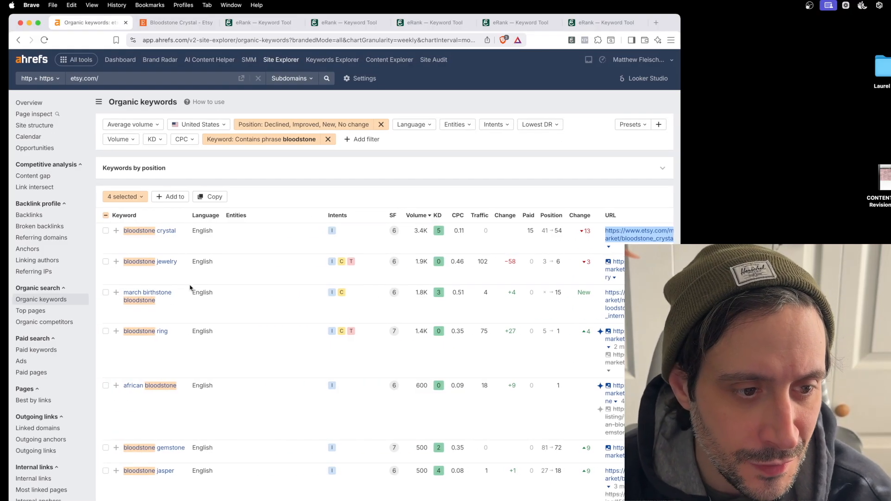
click(106, 293)
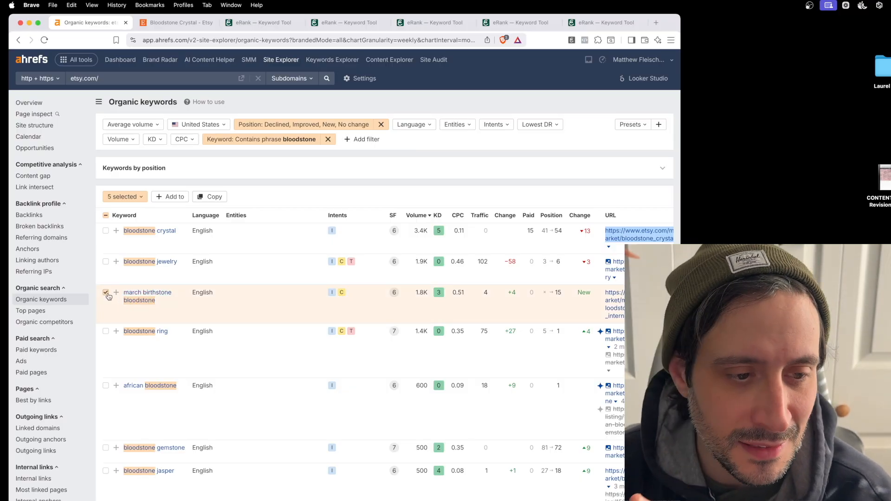
click(106, 293)
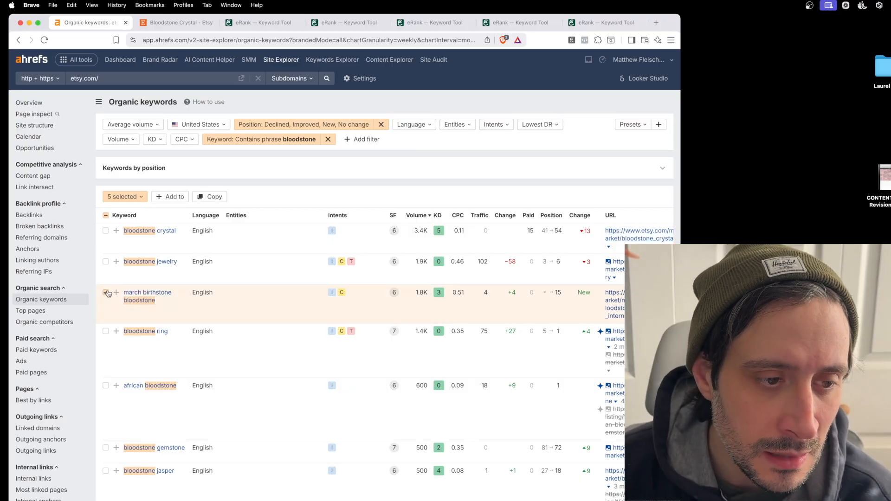
click(105, 332)
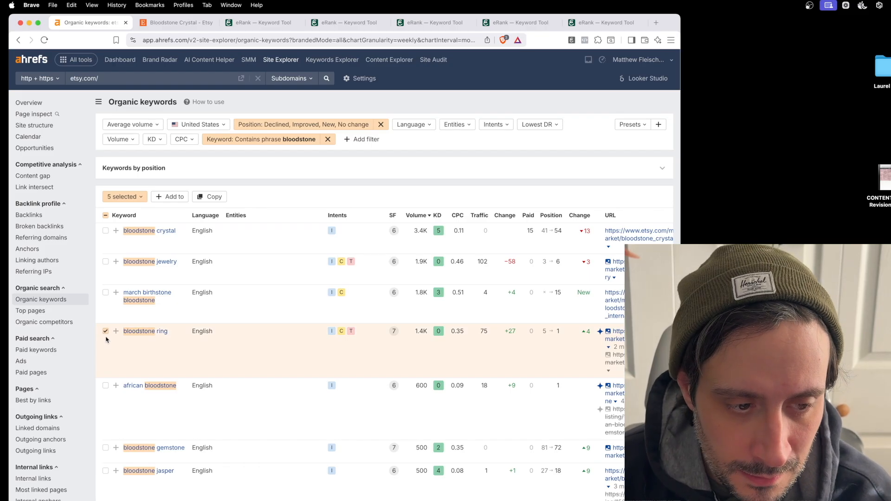
click(105, 386)
Step: Review the selected bloodstone keywords in the list and expand the Keywords by position chart
scroll(105, 385, down, 5)
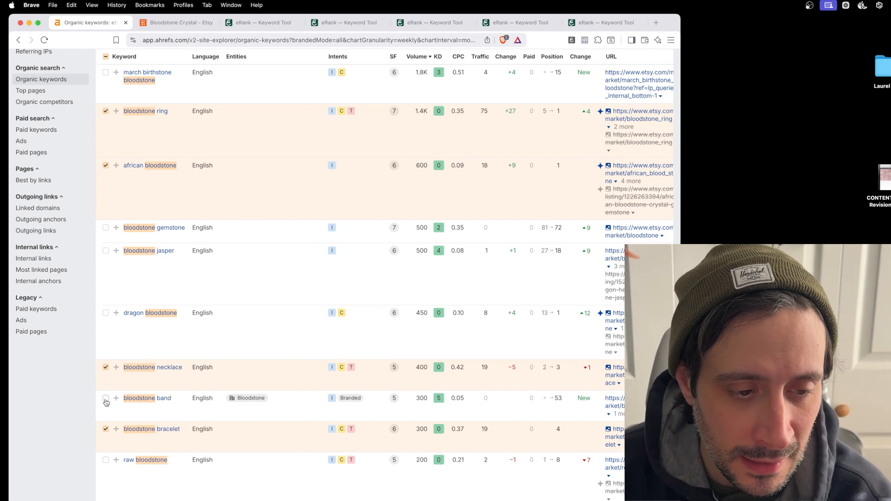
scroll(107, 483, up, 5)
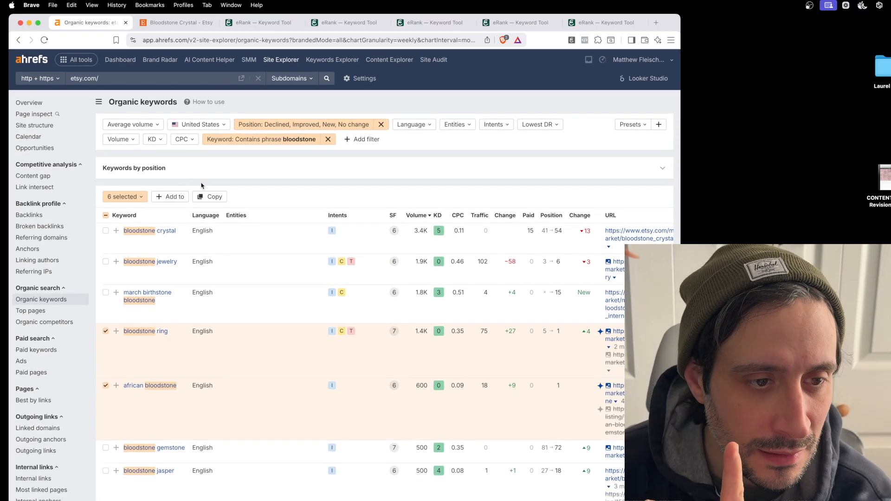
click(214, 175)
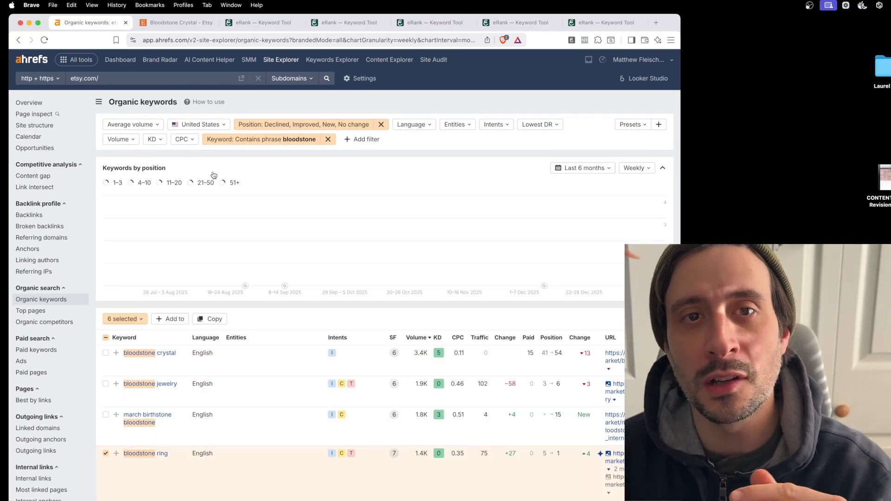
Step: Collapse the Keywords by position chart and look up "bloodstone" in Ahrefs Keywords Explorer in a separate tab
click(214, 175)
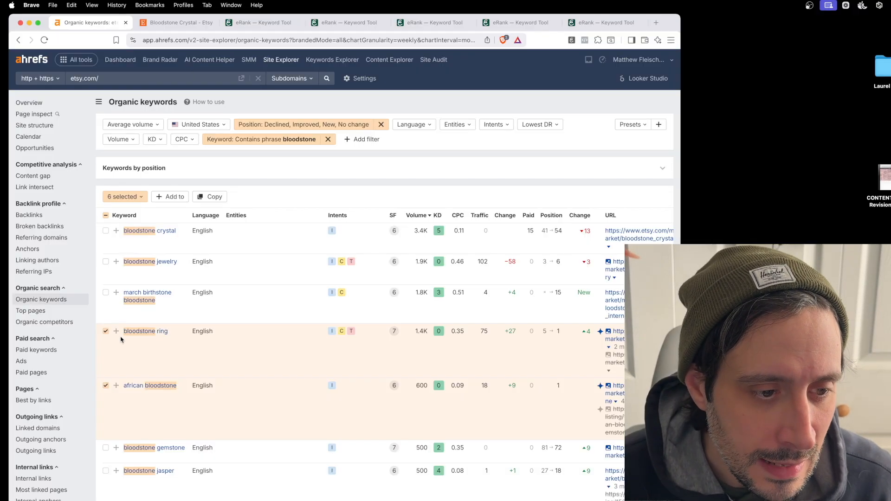
drag(124, 332, 157, 327)
key(super+c)
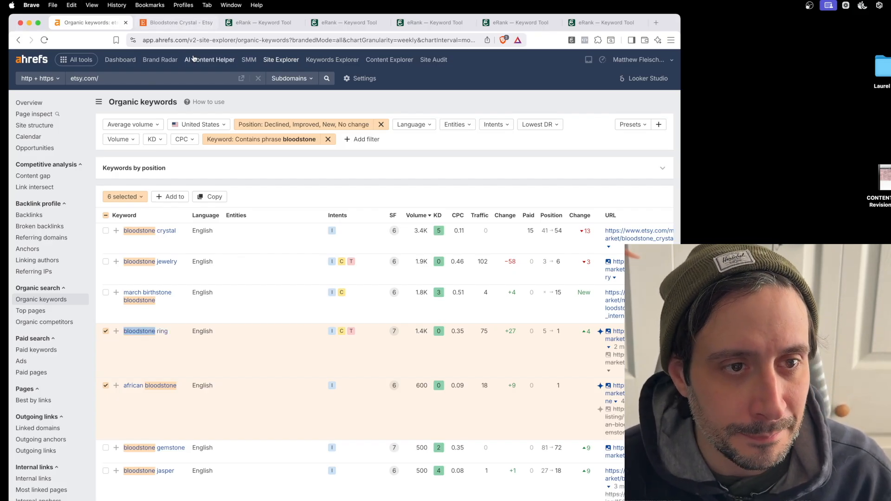
super+click(332, 59)
click(207, 23)
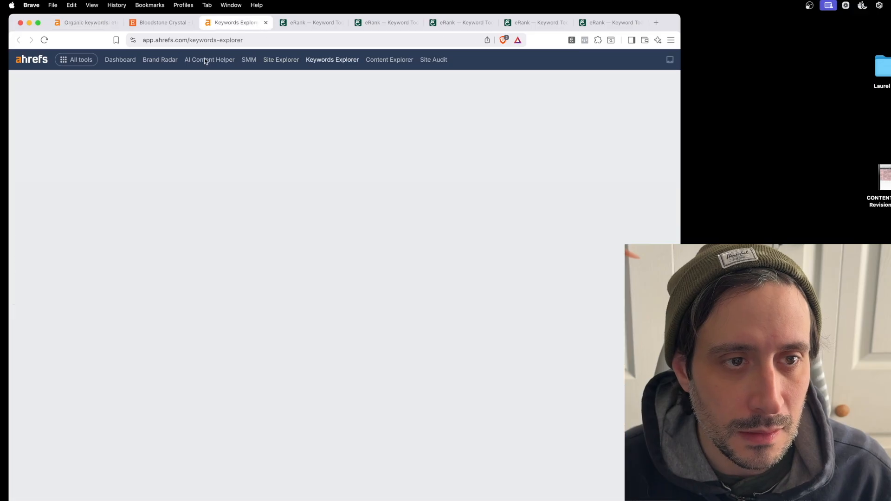
key(super+v)
key(Return)
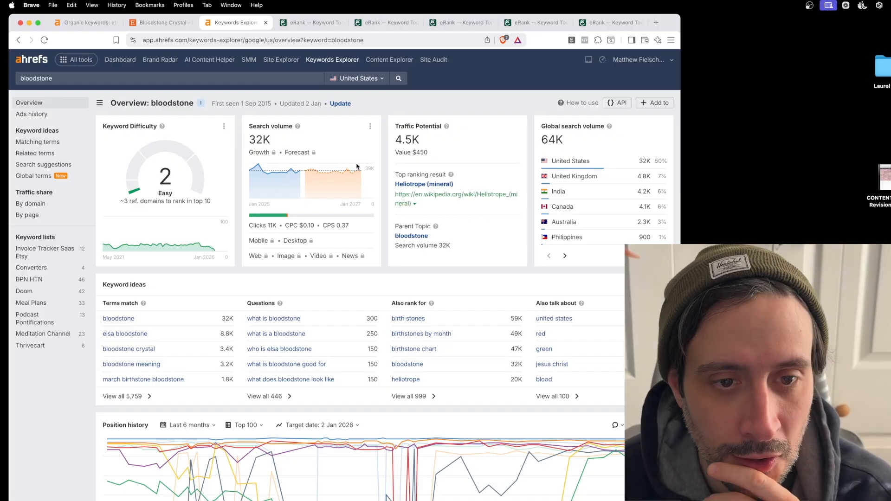
Step: From the matching terms for bloodstone, open "bloodstone jewelry" and list all of its matching terms
scroll(149, 293, down, 2)
click(142, 302)
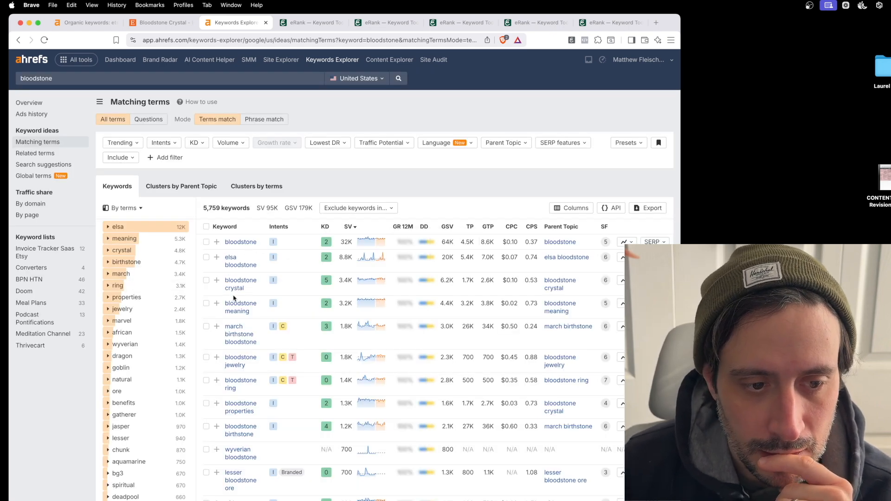
click(242, 367)
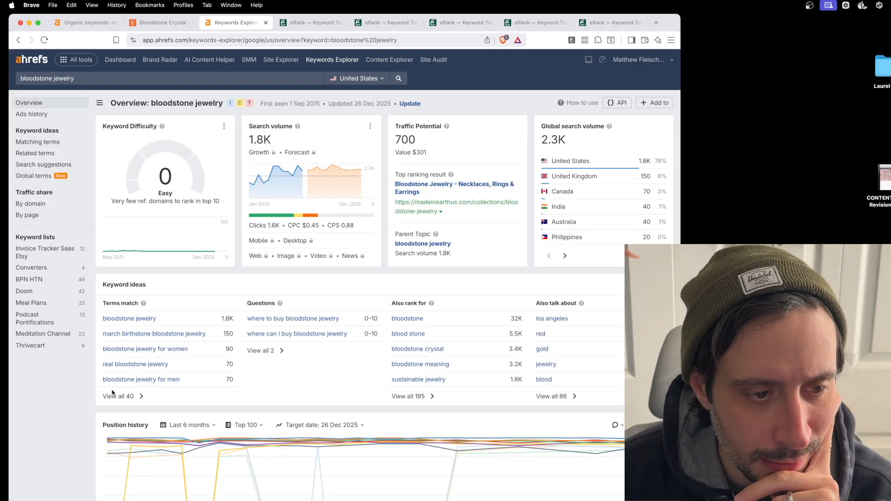
click(113, 396)
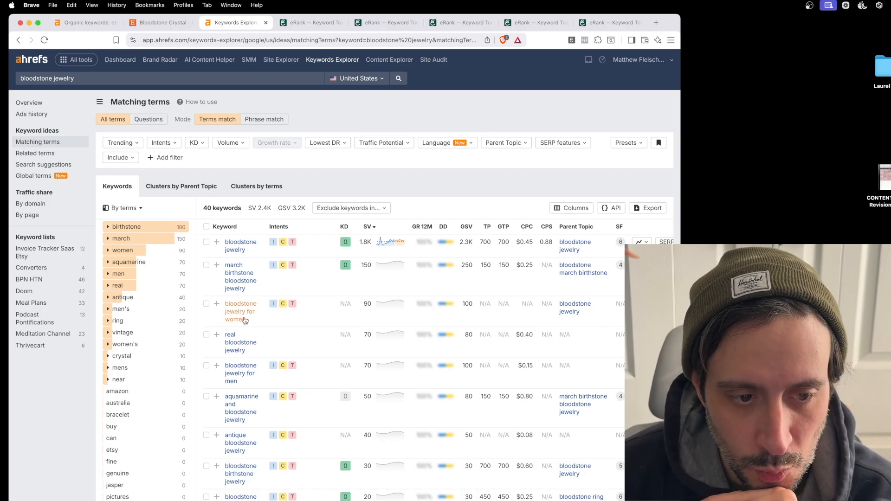
Step: Select the keyword "bloodstone jewelry for women" and review the other bloodstone jewelry terms
click(206, 305)
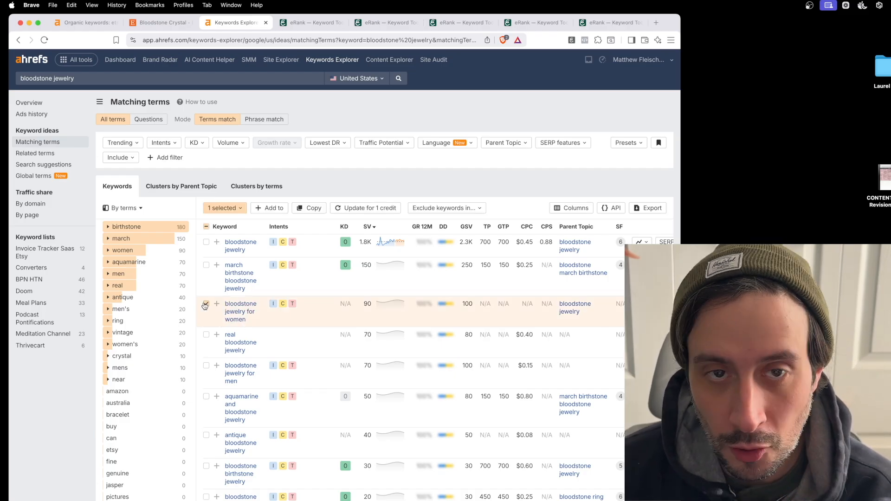
scroll(191, 443, down, 3)
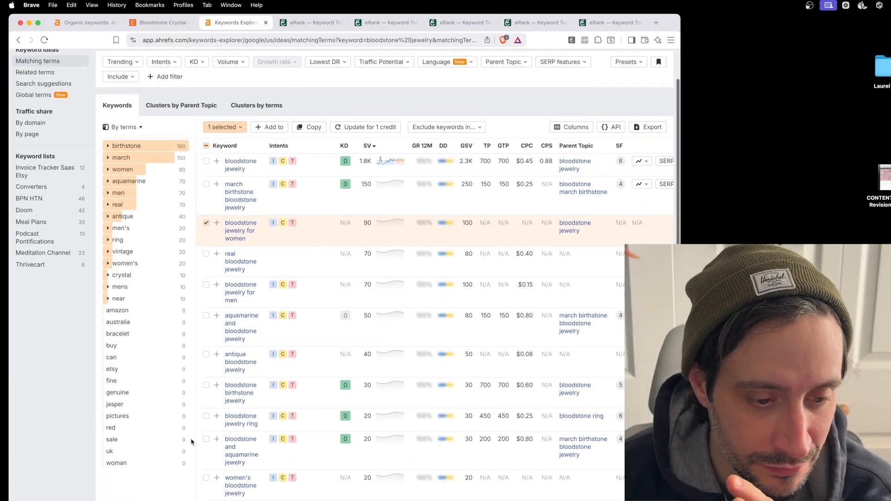
scroll(239, 408, up, 3)
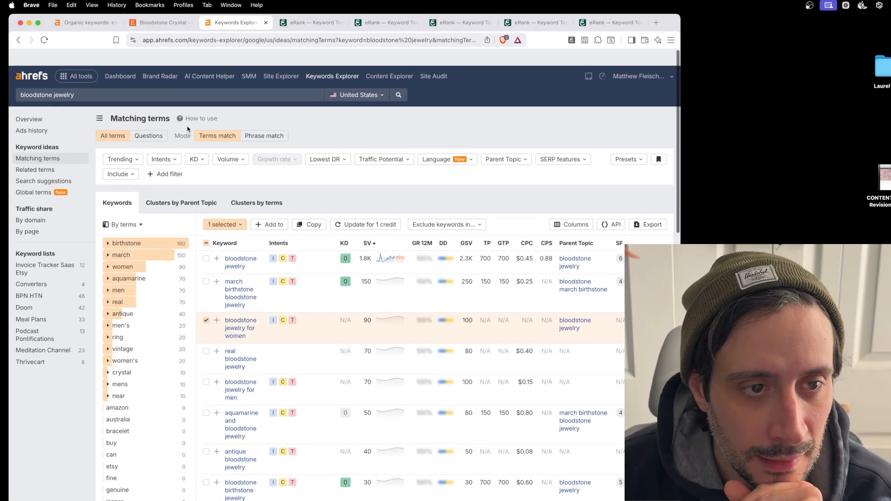
Step: Change the keyword search to "bloodstone necklace" and view that keyword's overview
double_click(55, 79)
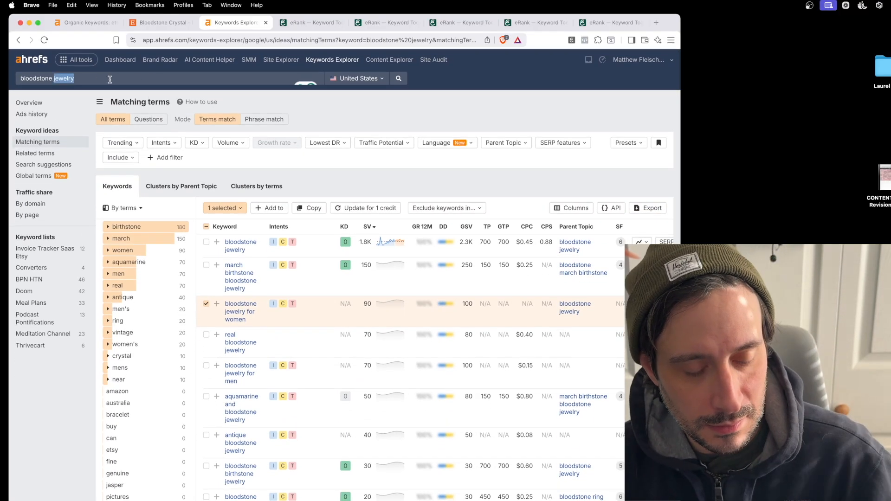
text(necjk)
key(BackSpace)
key(BackSpace)
text(klace)
key(Return)
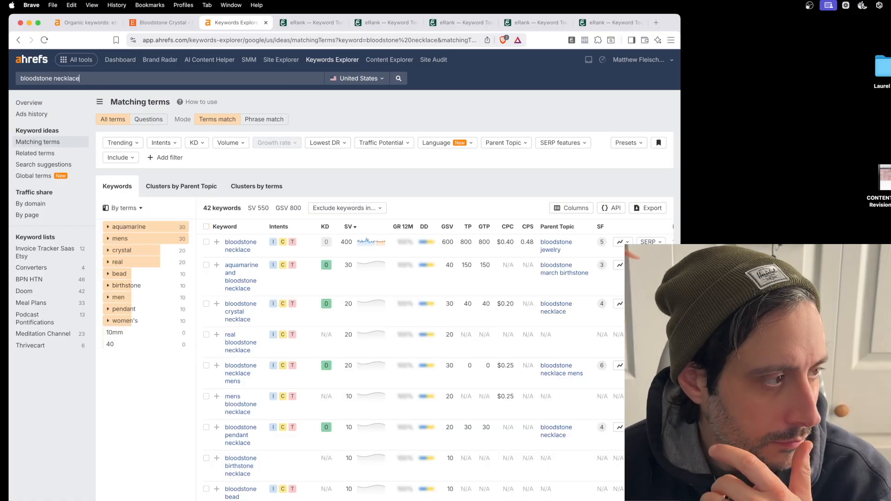
click(240, 244)
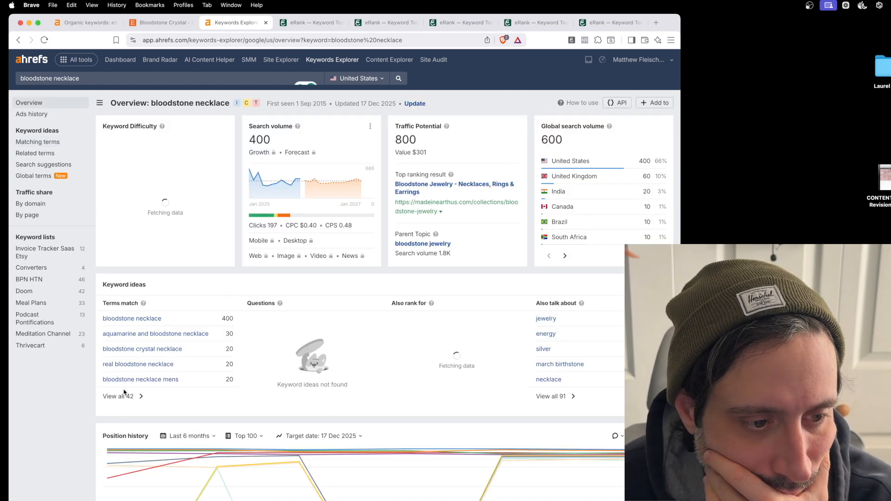
scroll(126, 392, down, 1)
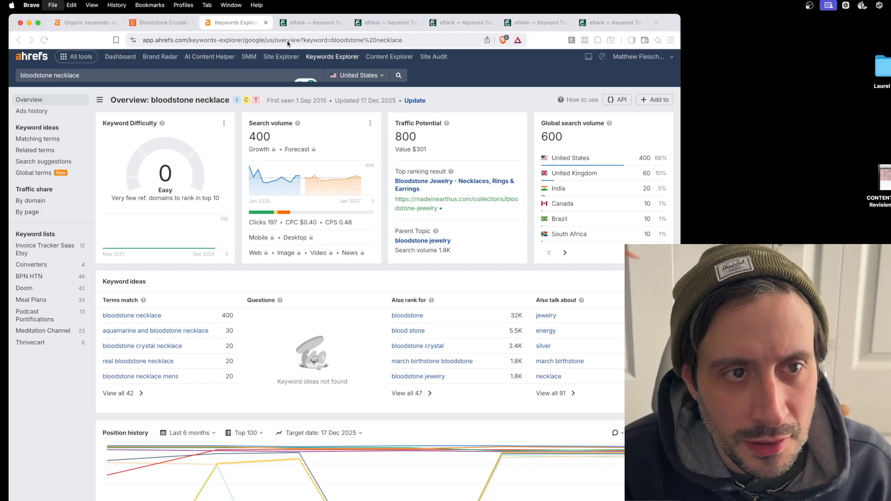
Step: Open ChatGPT in a new browser window and place it over the Ahrefs window
key(cmd+n)
drag(287, 41, 566, 25)
text(cha)
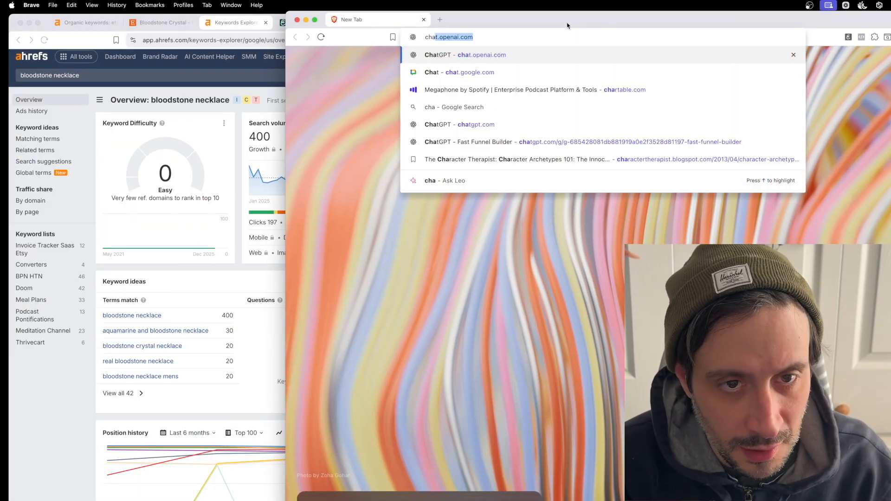
key(Return)
click(387, 58)
drag(508, 12, 251, 24)
Step: Ask ChatGPT to "list out the most basic types of jewelry that someone might buy on etsy"
click(334, 282)
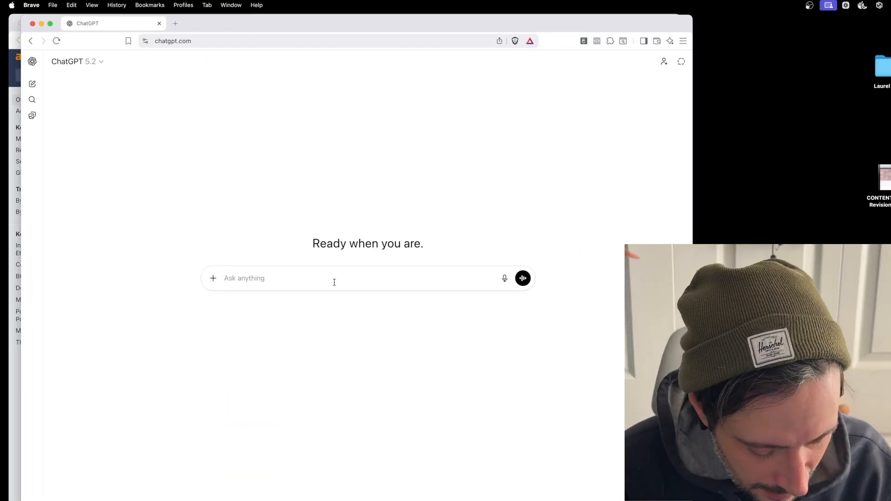
text(list out the most)
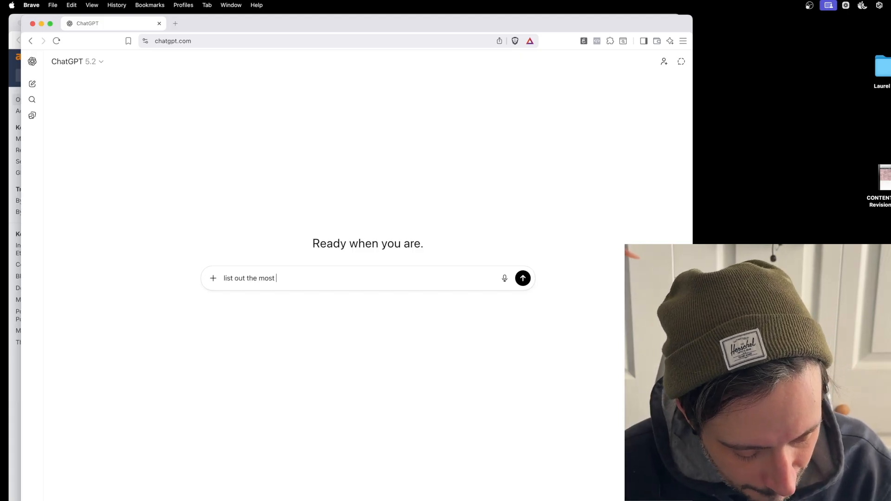
text( basic types of jewelry)
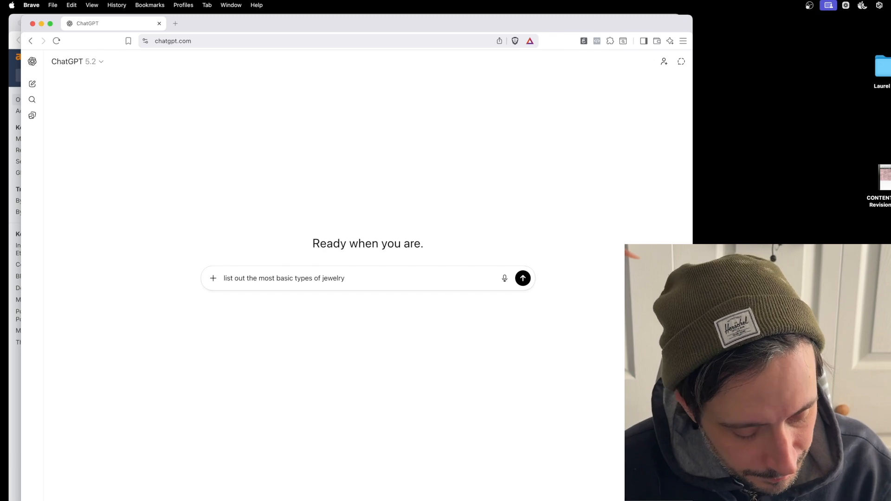
text( that someone mi)
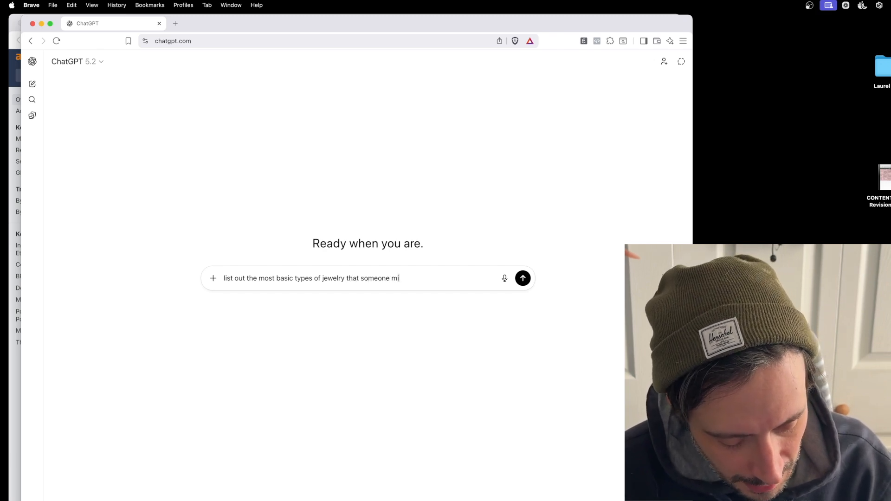
text(ght buy on etsy)
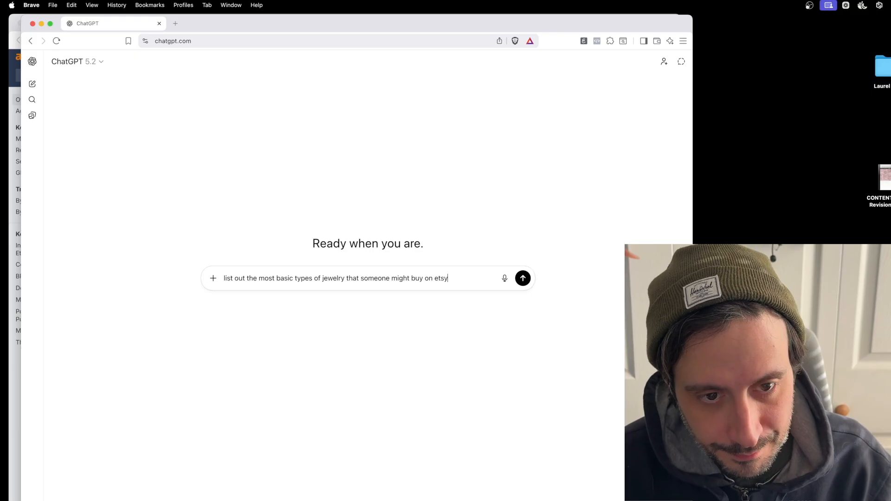
key(Return)
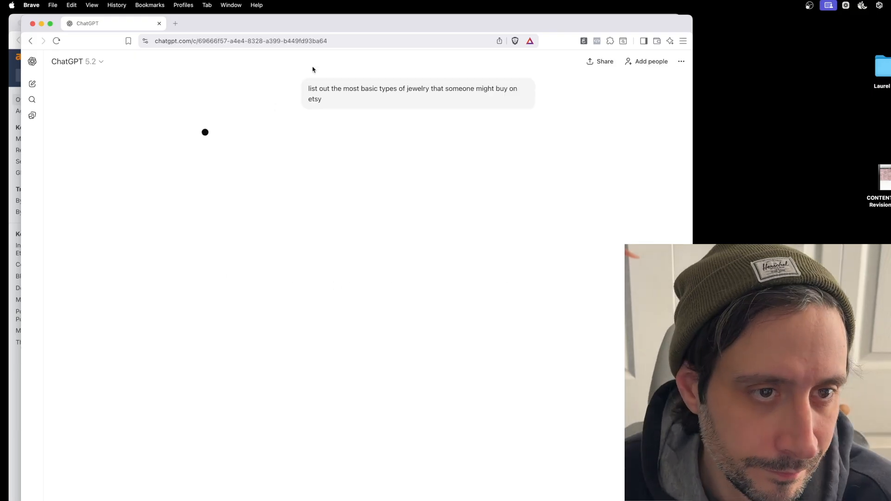
drag(331, 22, 362, 24)
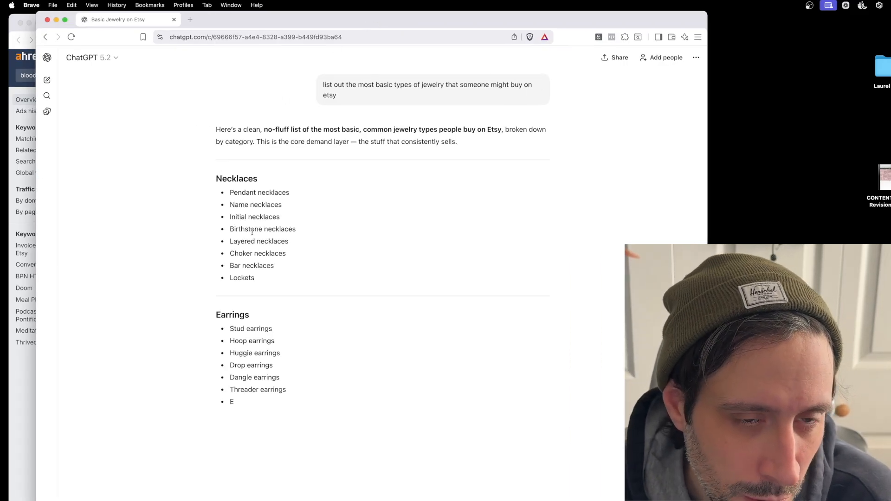
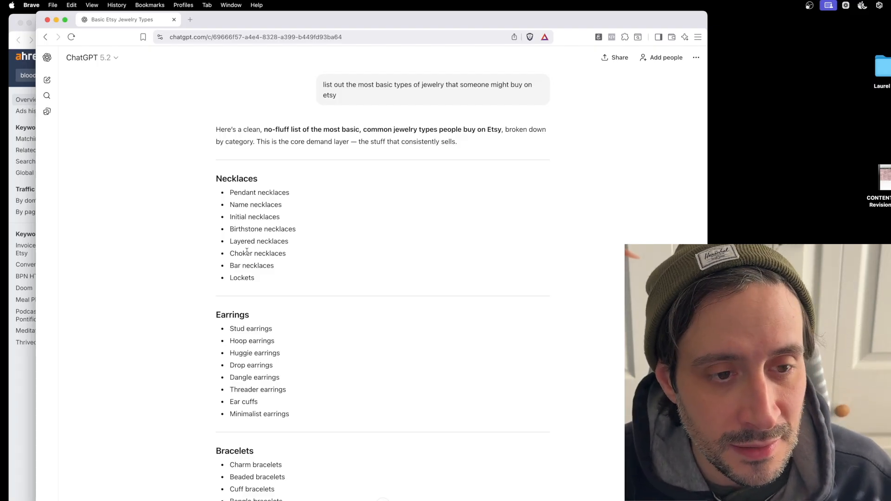
Step: Copy "Choker necklaces" from ChatGPT's necklace list and search Etsy for "bloodstone Choker necklace"
drag(232, 189, 272, 276)
click(271, 275)
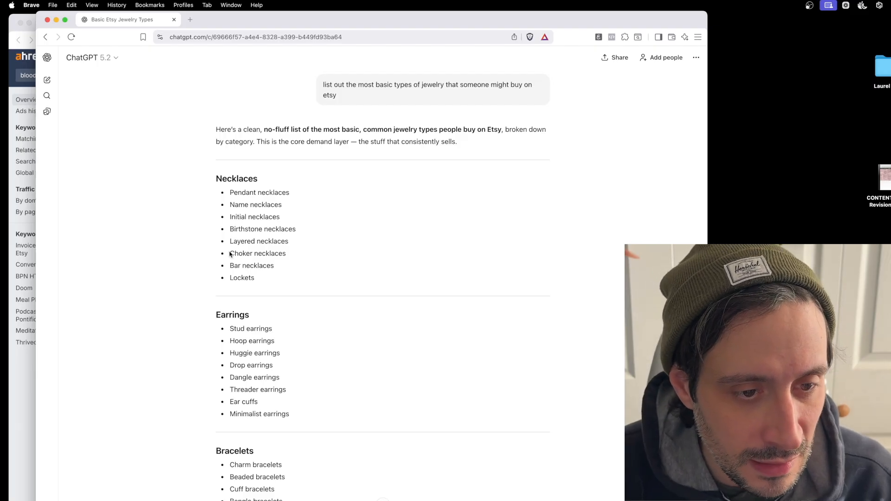
drag(231, 255, 293, 256)
key(super+c)
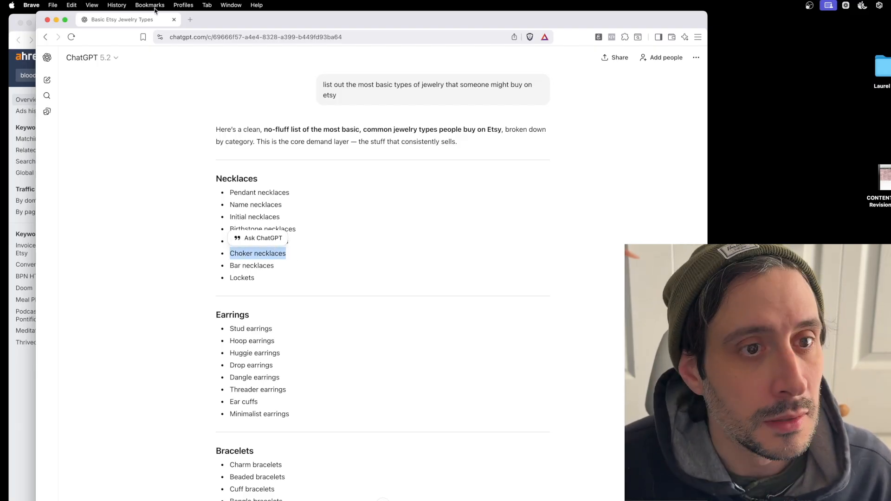
key(super+grave)
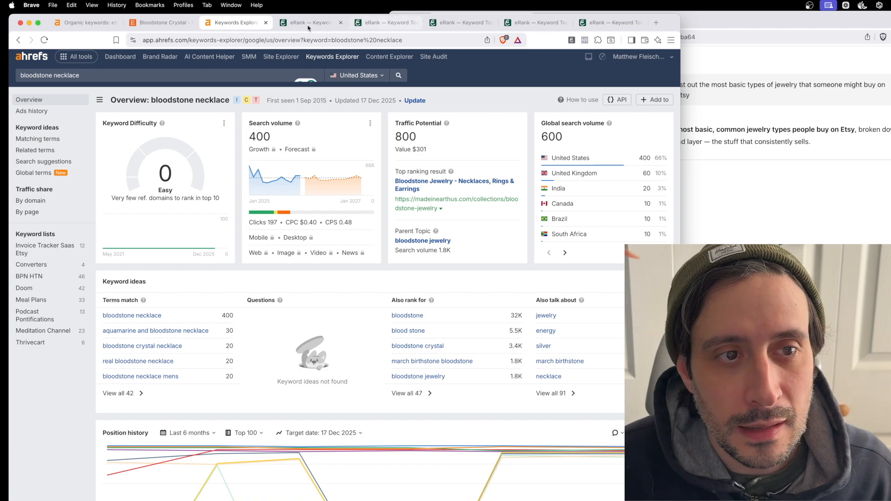
click(168, 23)
double_click(240, 65)
key(super+v)
key(Return)
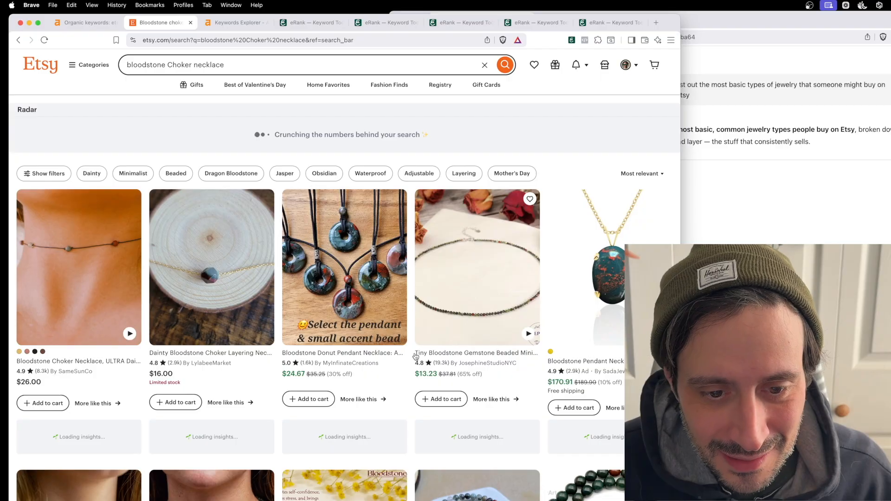
Step: Examine the products, prices and review counts in the Etsy results for bloodstone choker necklaces
scroll(449, 369, down, 2)
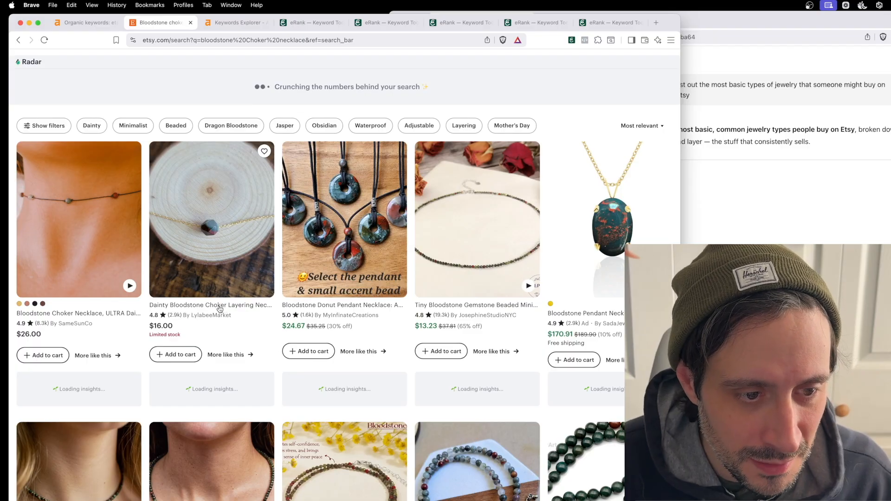
scroll(86, 312, down, 7)
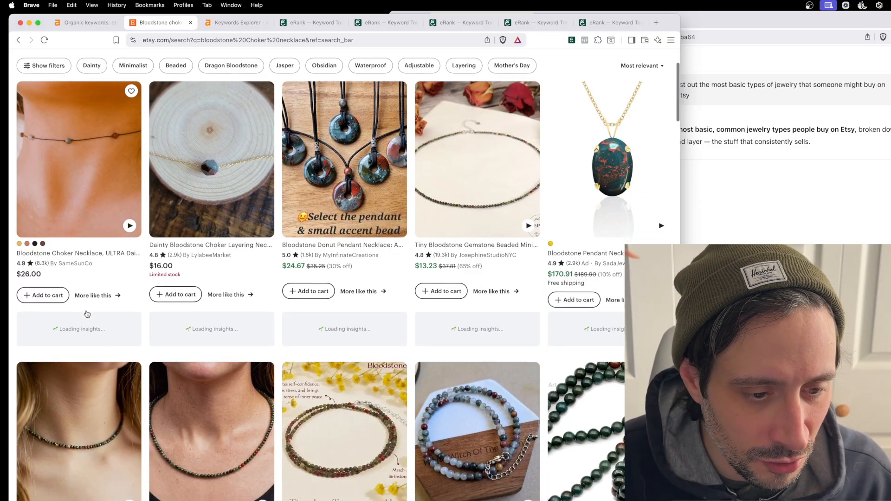
scroll(86, 312, down, 6)
scroll(144, 219, down, 7)
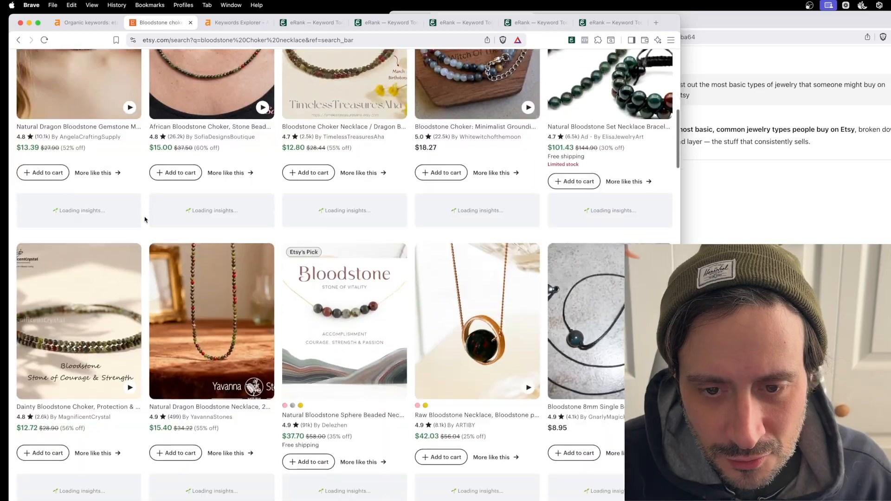
scroll(144, 220, up, 15)
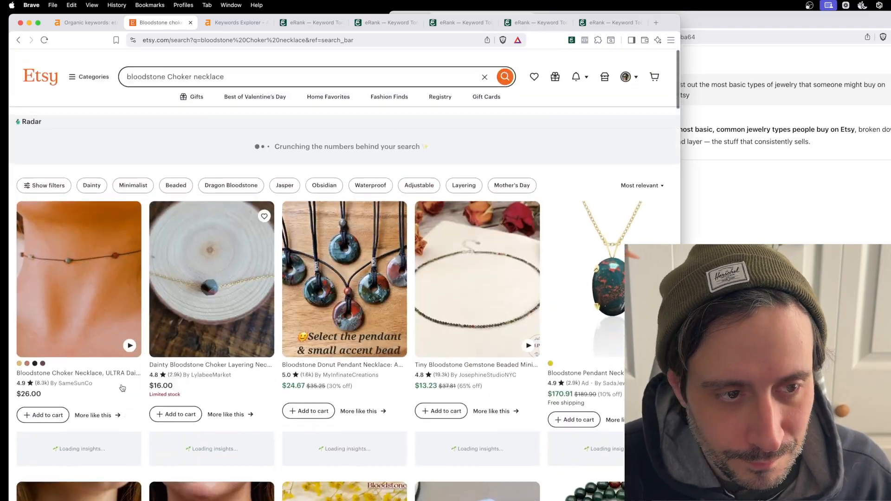
Step: Look for choker keywords in eRank's list of keywords related to "bloodstone"
triple_click(209, 67)
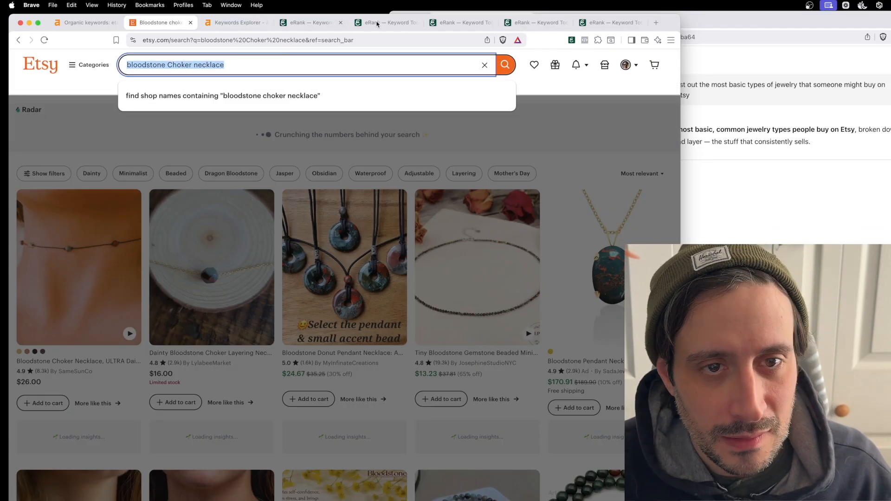
click(610, 23)
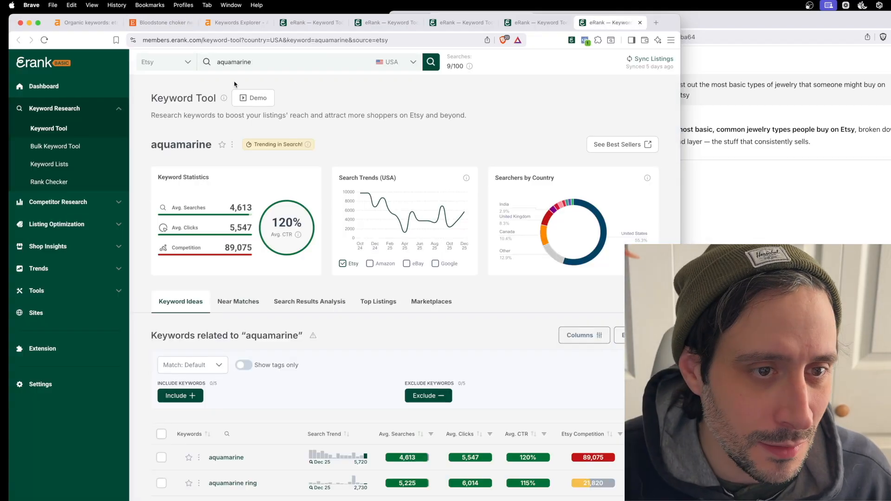
click(538, 22)
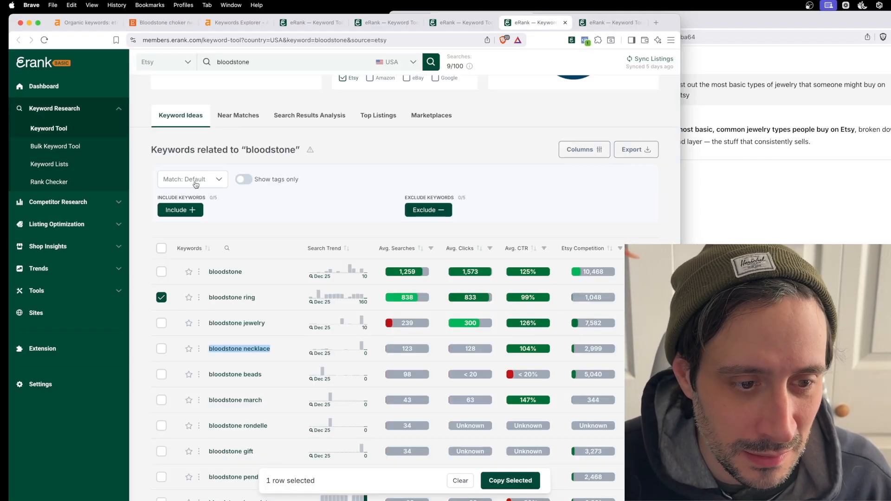
scroll(196, 186, down, 5)
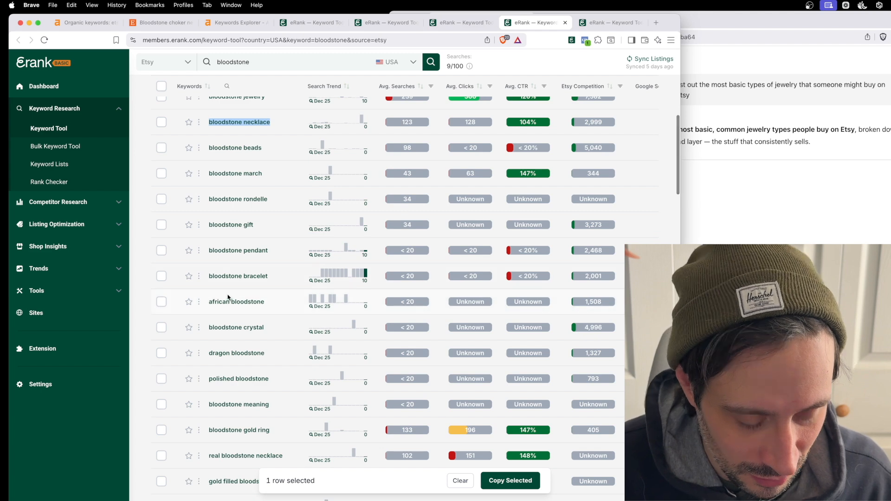
key(super+f)
text(chok)
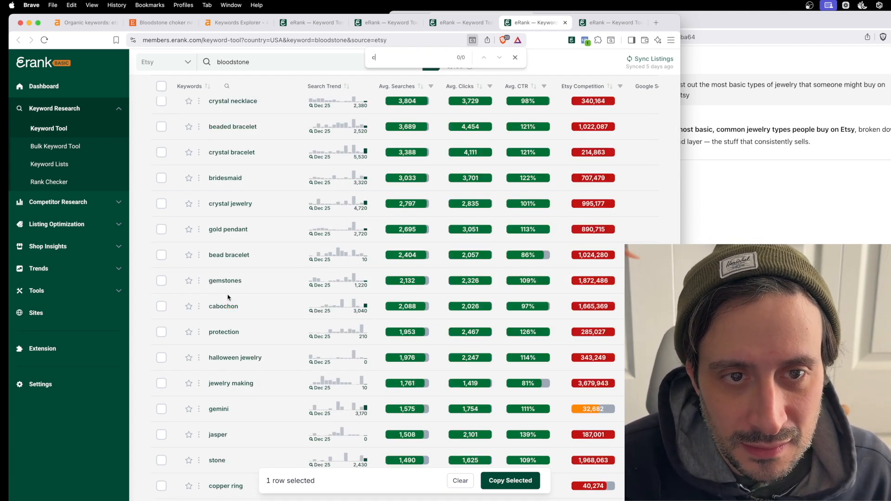
click(234, 22)
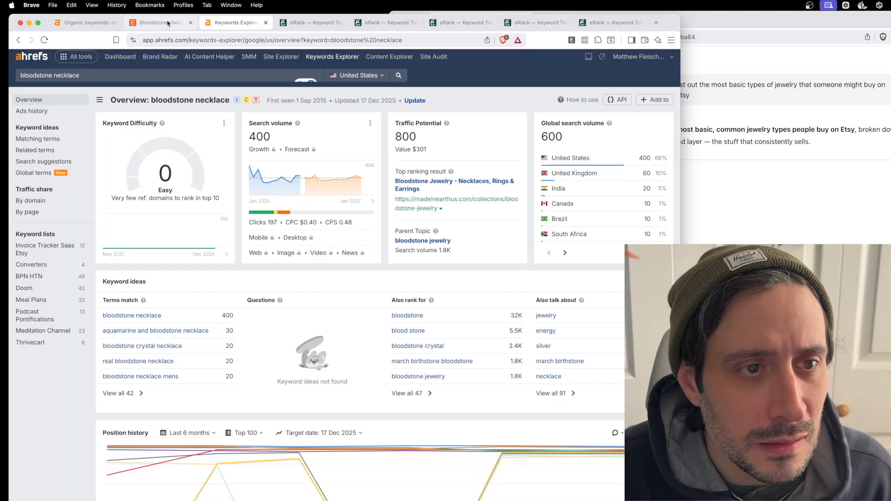
click(172, 23)
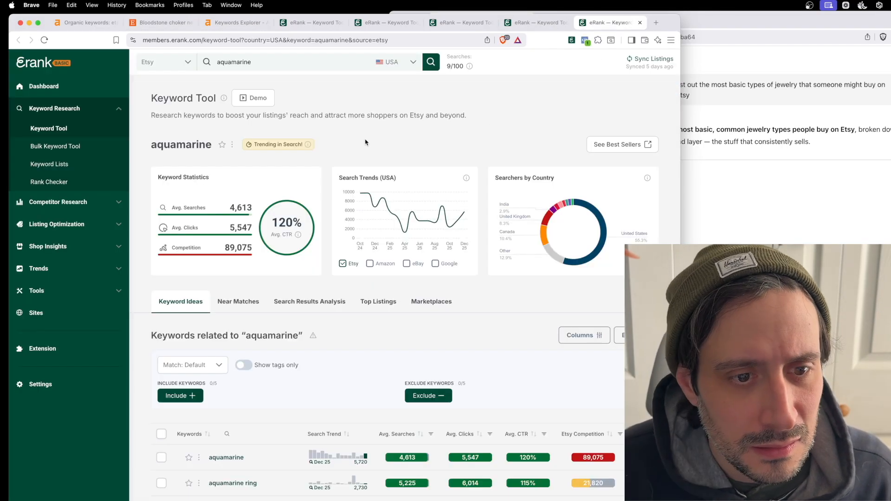
scroll(348, 195, down, 8)
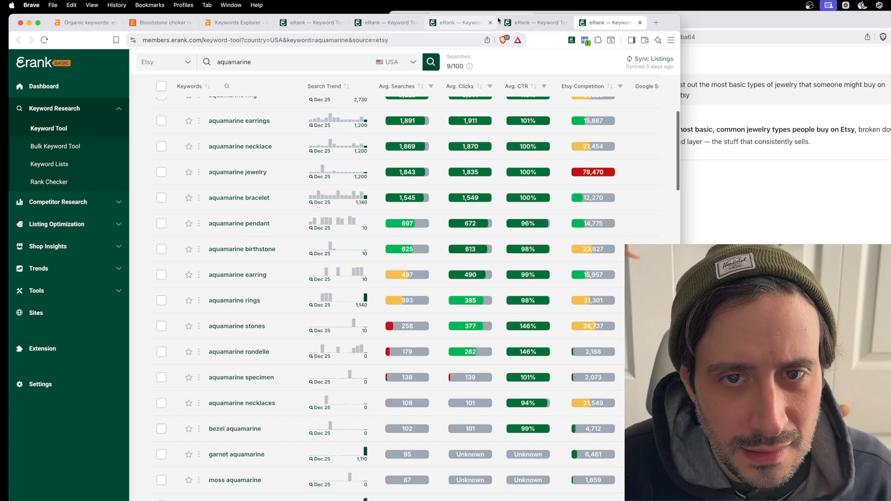
Step: Search eRank's Keyword Tool for "bloodstone choker" and examine the searches, clicks and Etsy competition of the related keywords
click(517, 20)
click(258, 59)
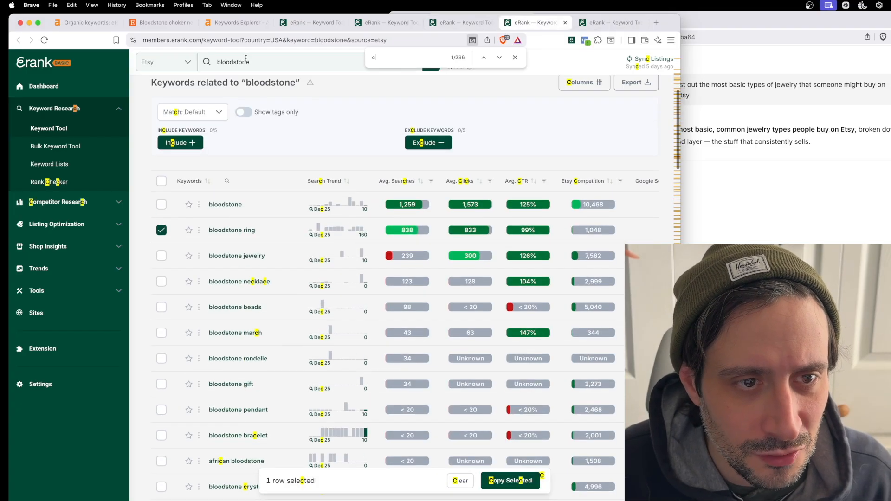
text(choker)
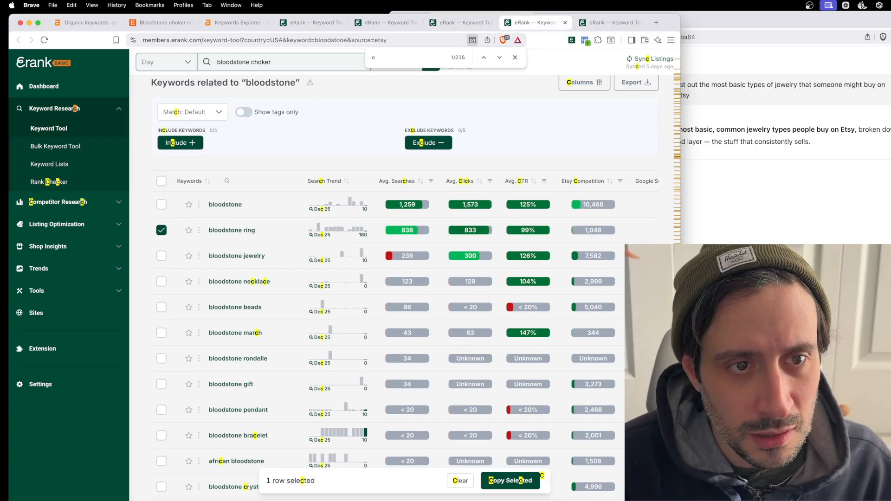
key(Return)
click(516, 57)
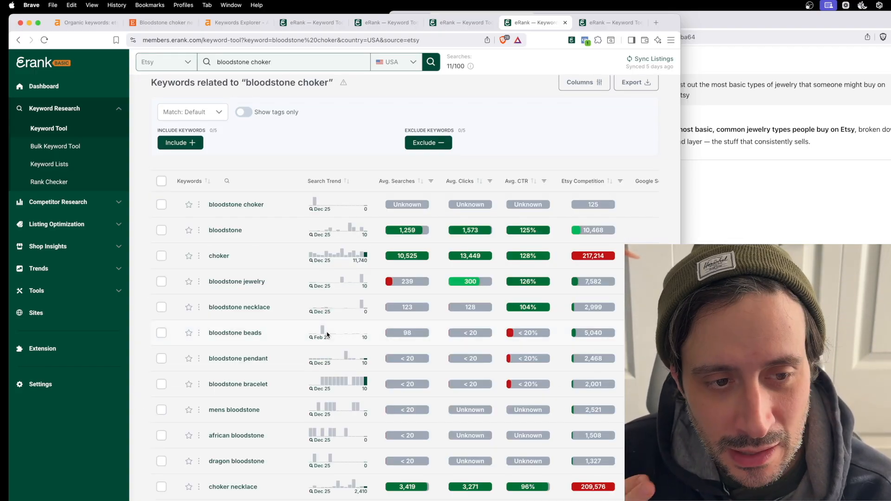
scroll(464, 200, down, 1)
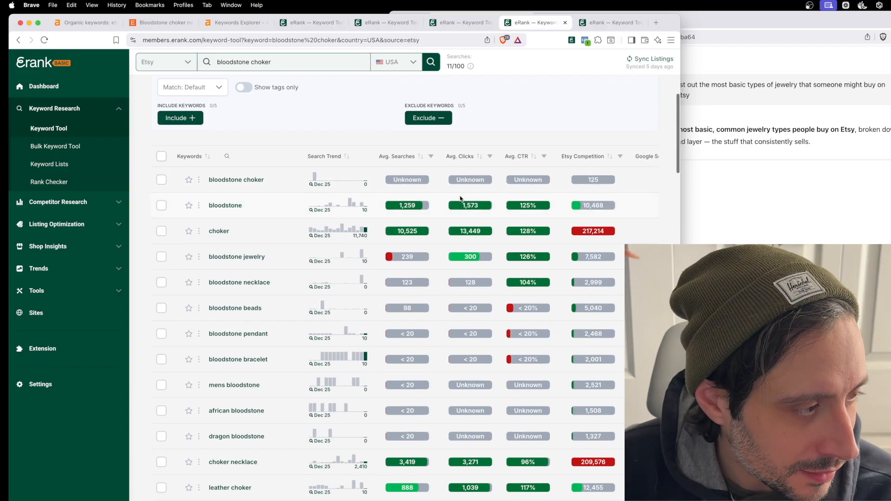
scroll(375, 362, down, 1)
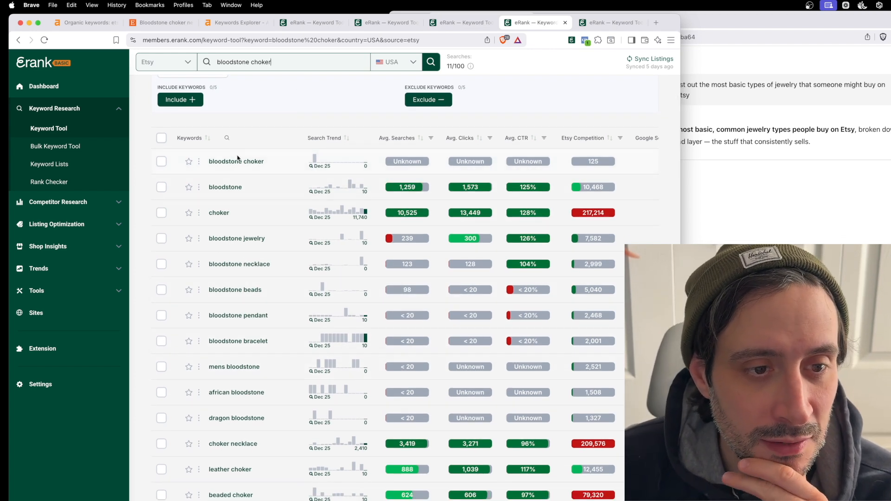
scroll(510, 160, down, 1)
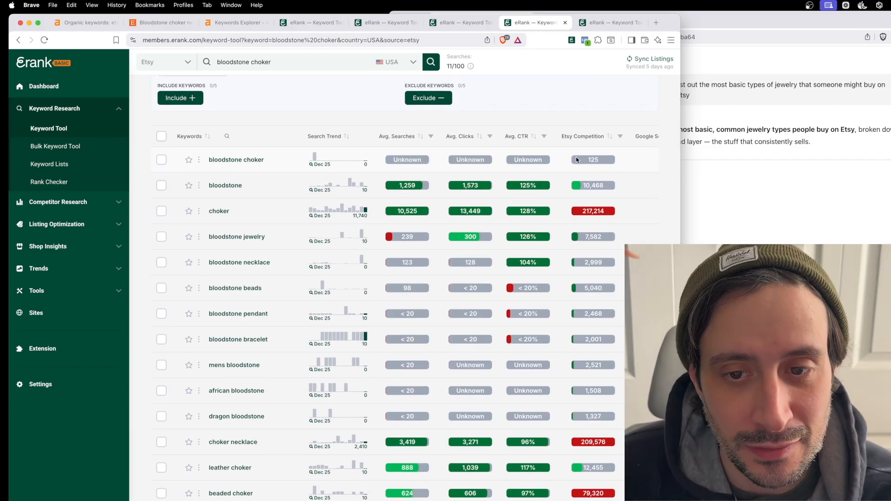
scroll(555, 165, down, 1)
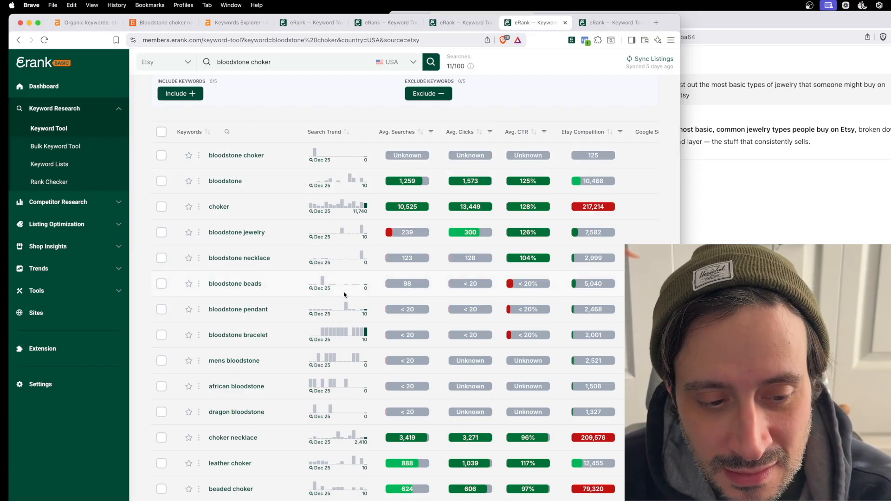
scroll(344, 294, down, 5)
scroll(340, 297, down, 1)
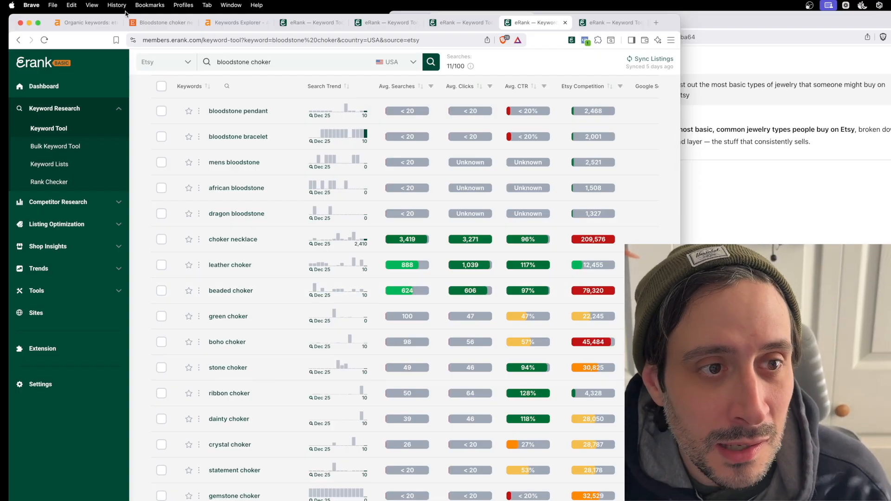
Step: Search Etsy for "aquamarine Choker necklace" and examine the prices and review counts of the results
click(148, 23)
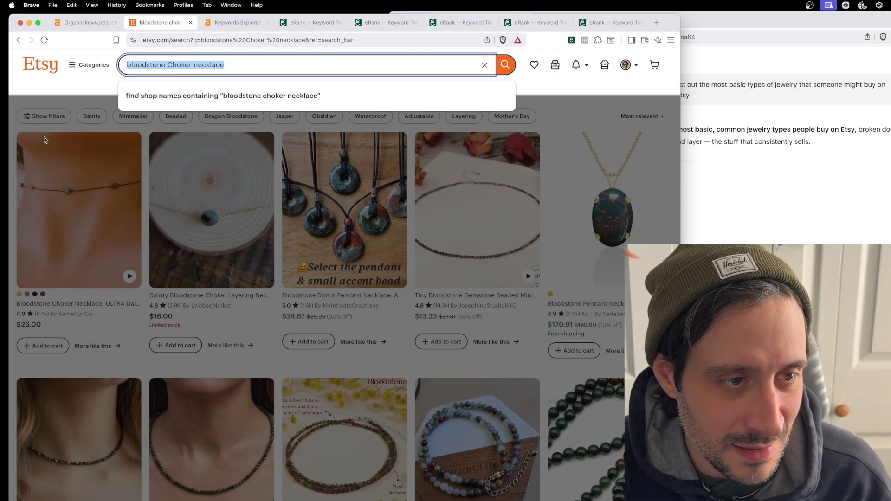
click(48, 103)
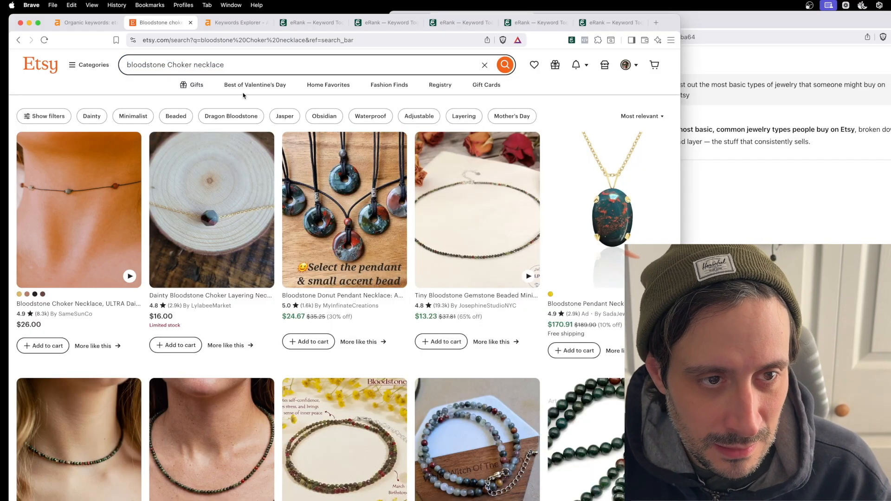
double_click(158, 65)
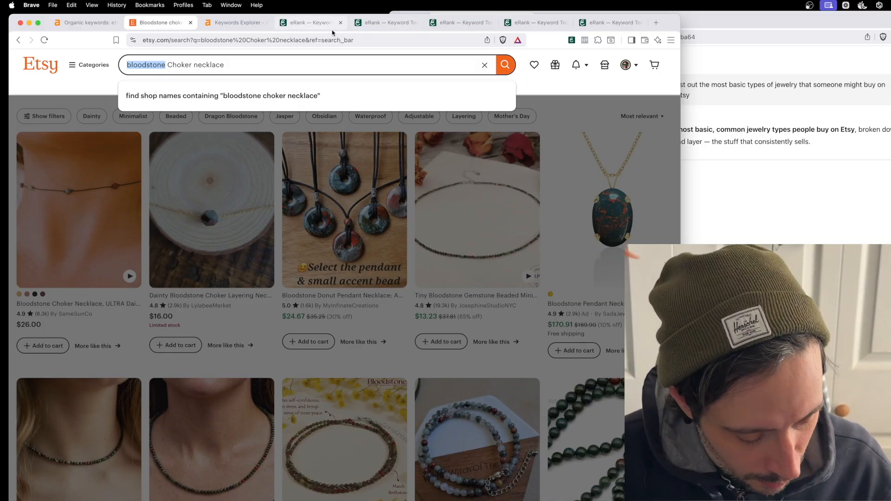
text(aquamarine)
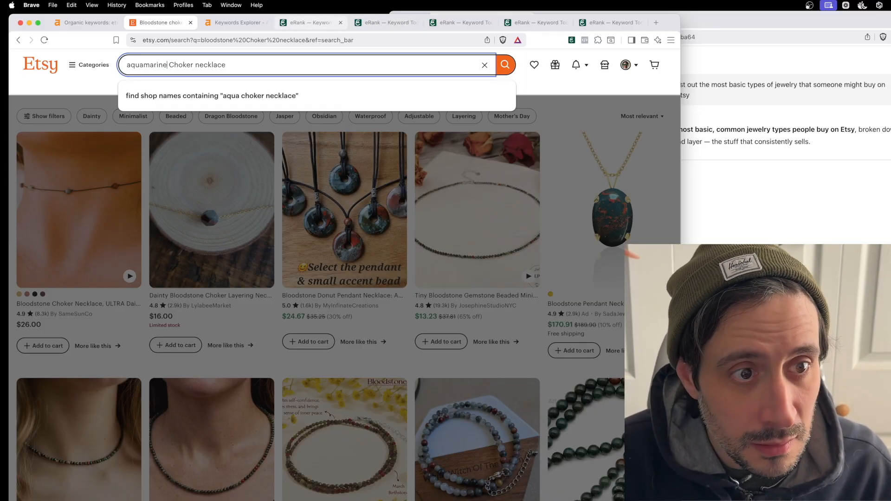
key(Return)
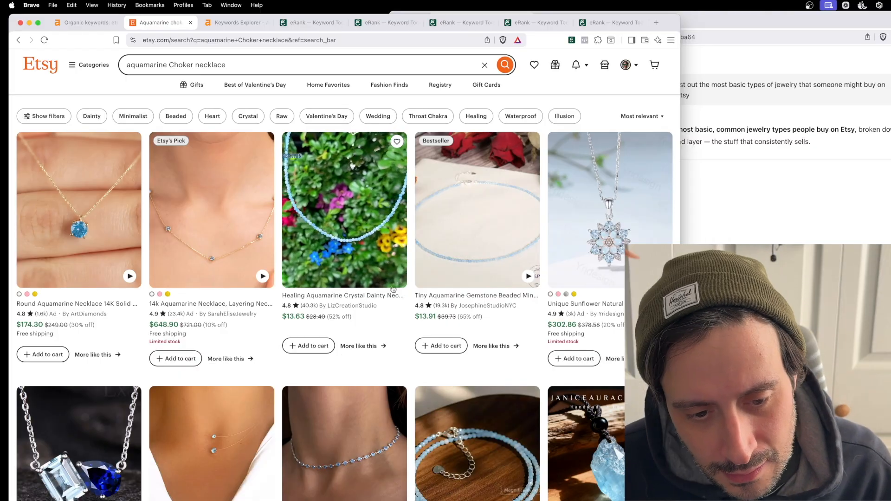
scroll(325, 362, down, 2)
scroll(315, 409, down, 2)
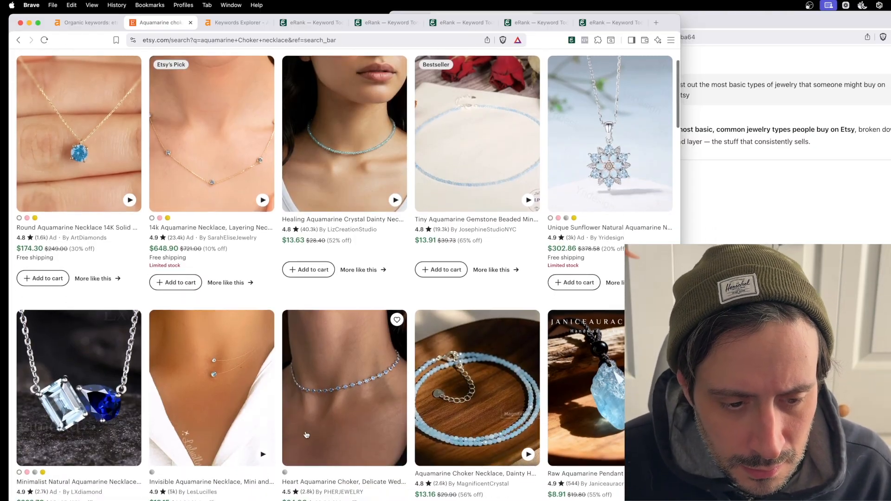
scroll(339, 385, down, 6)
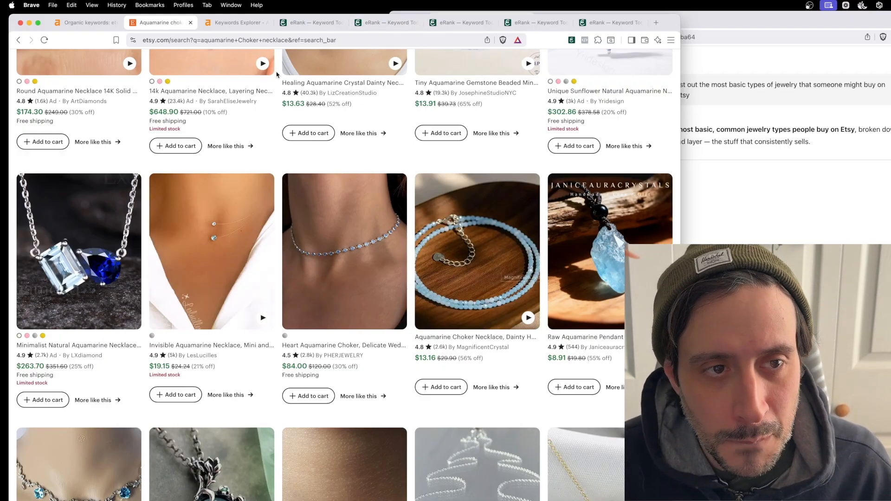
Step: Copy "aquamarine bracelet" from eRank's aquamarine keyword list and open that keyword's own statistics
click(87, 23)
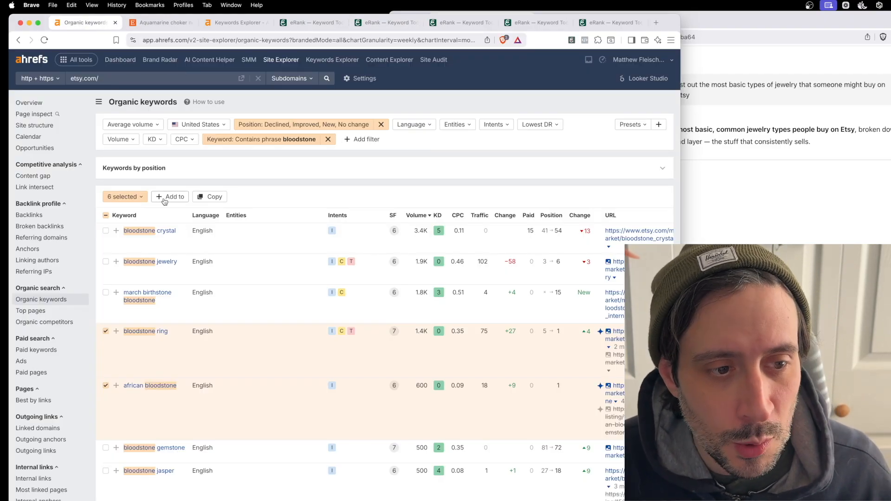
click(625, 26)
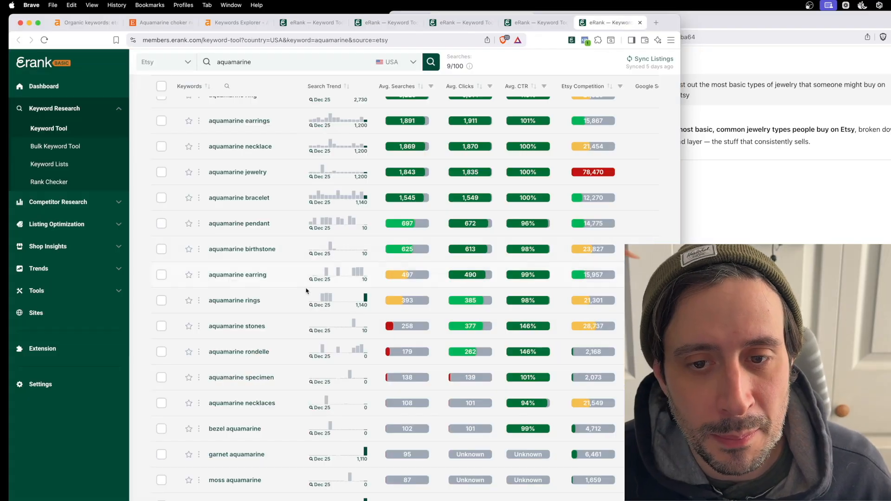
scroll(316, 288, up, 5)
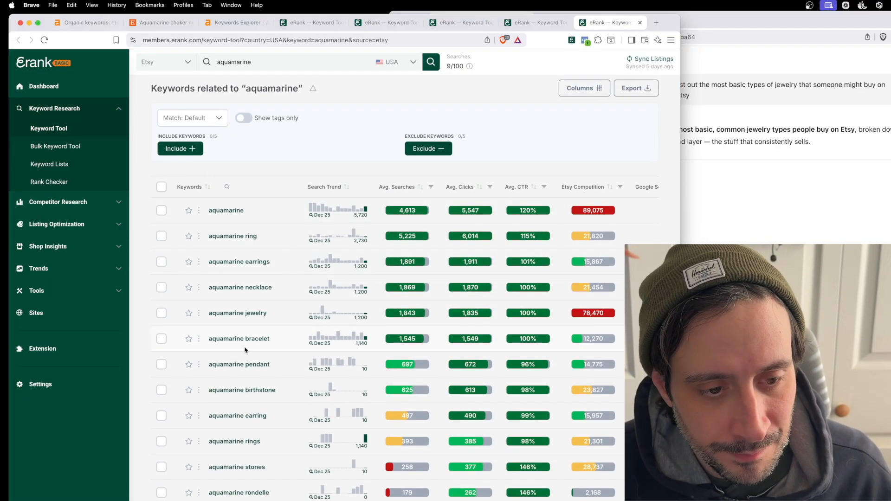
drag(207, 340, 275, 352)
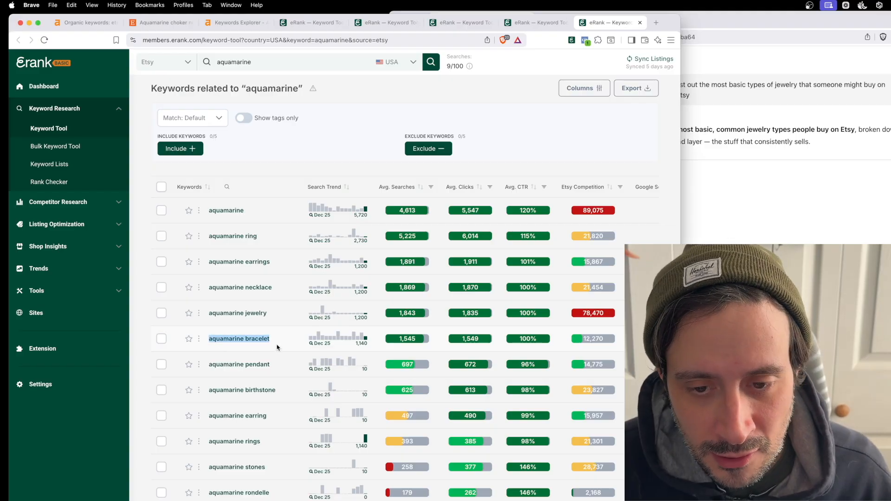
key(super+c)
click(251, 338)
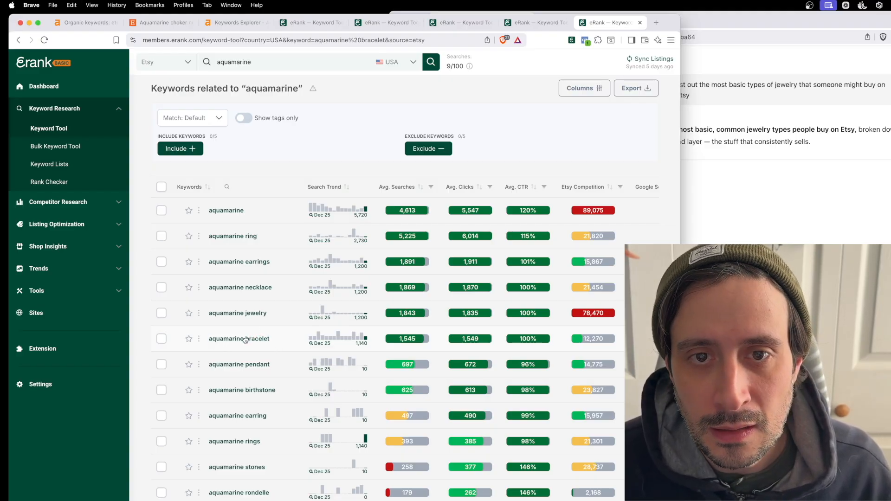
Step: Close the other eRank pages, keeping only the one for "aquamarine bracelet" open
click(532, 22)
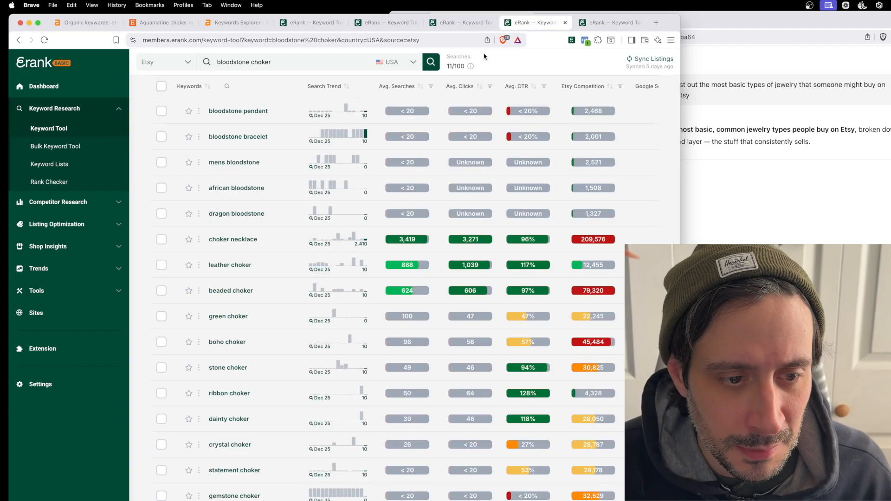
click(564, 22)
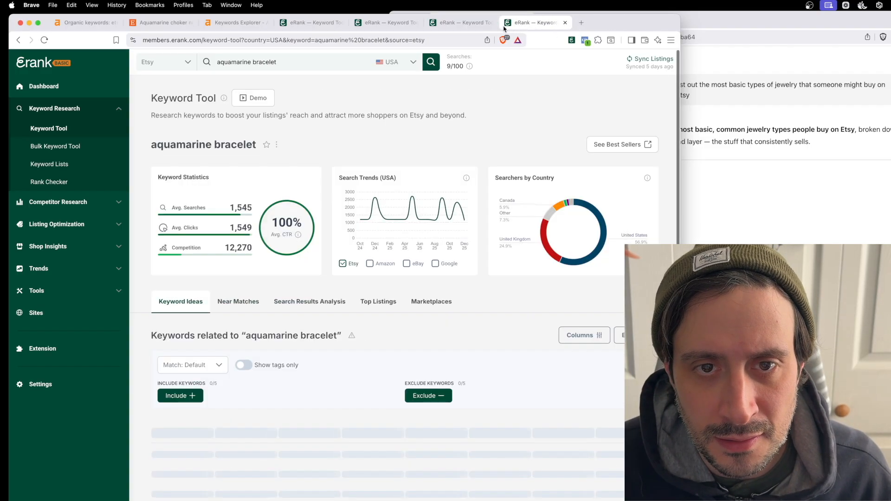
click(490, 22)
click(415, 22)
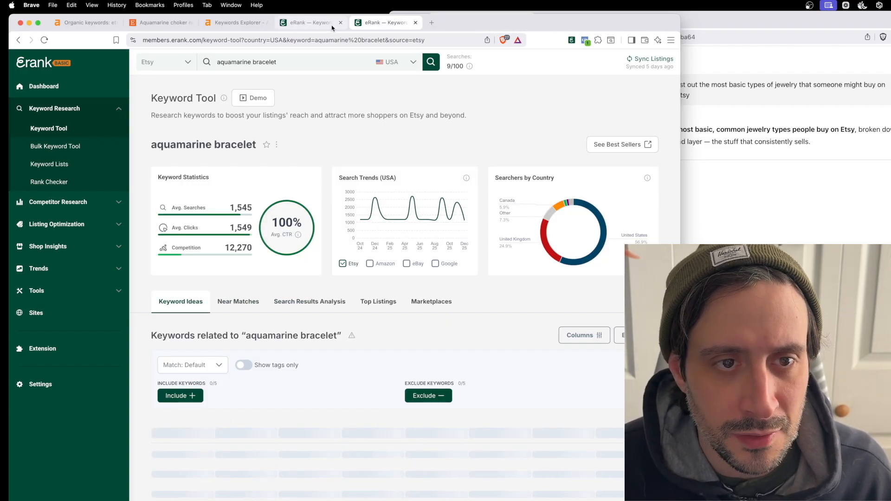
click(321, 22)
click(341, 23)
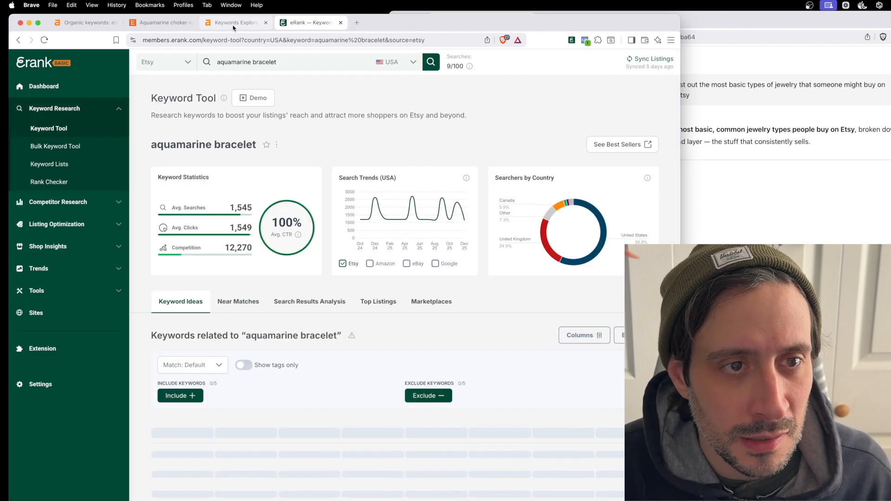
Step: Look up the copied keyword "aquamarine bracelet" in Ahrefs Keywords Explorer and check its keyword difficulty
click(234, 24)
click(180, 74)
key(super+v)
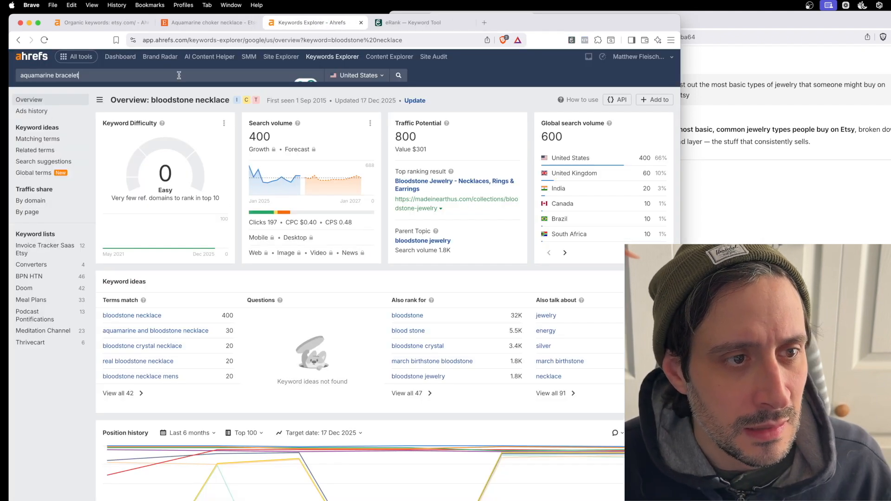
key(Return)
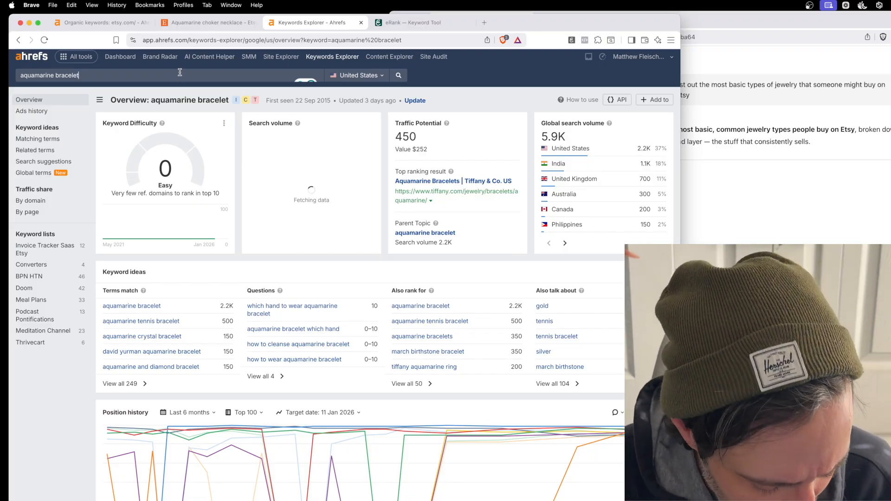
double_click(168, 177)
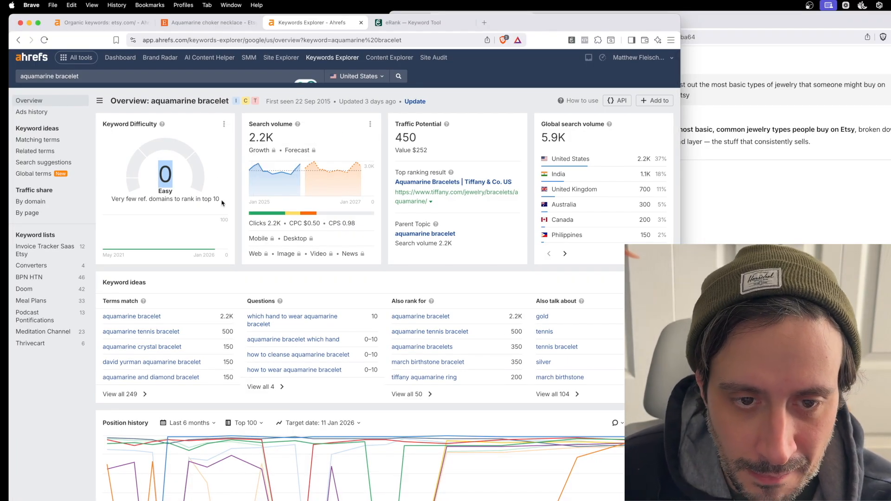
Step: Search Google for the parent topic "aquamarine bracelet", examine the ranking stores, product prices and review counts, and close the results page
right_click(442, 234)
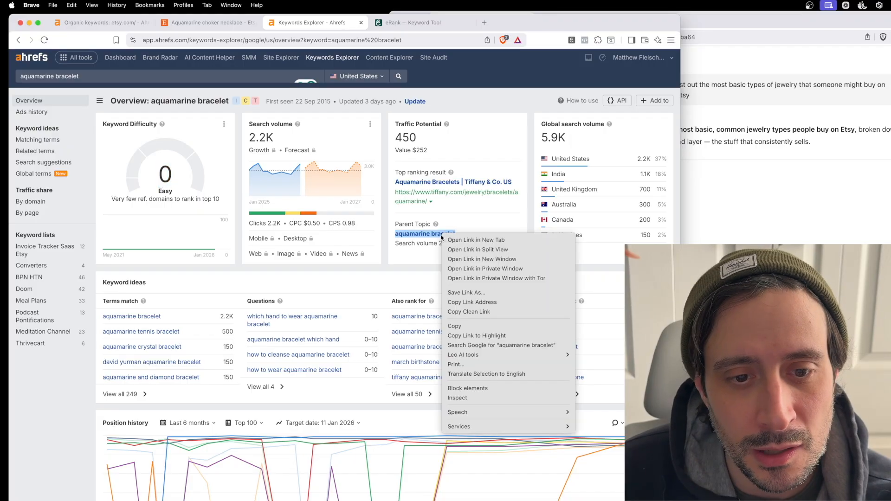
click(468, 344)
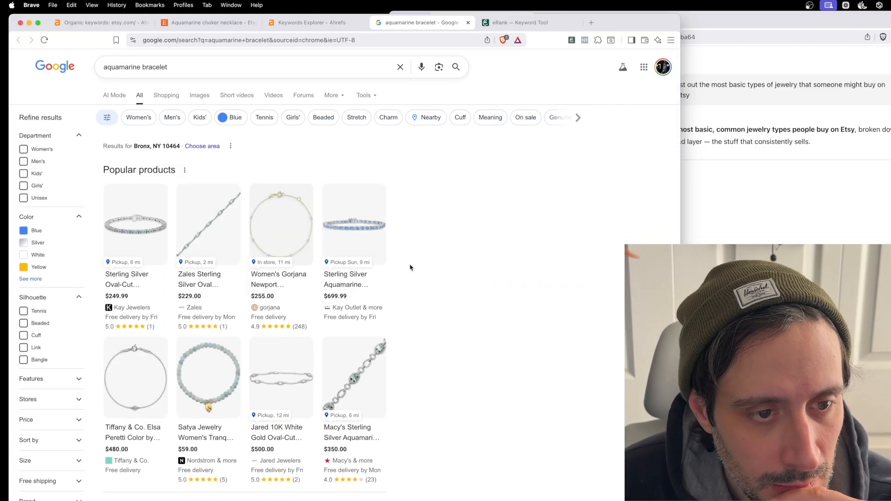
scroll(139, 232, down, 2)
scroll(252, 225, down, 4)
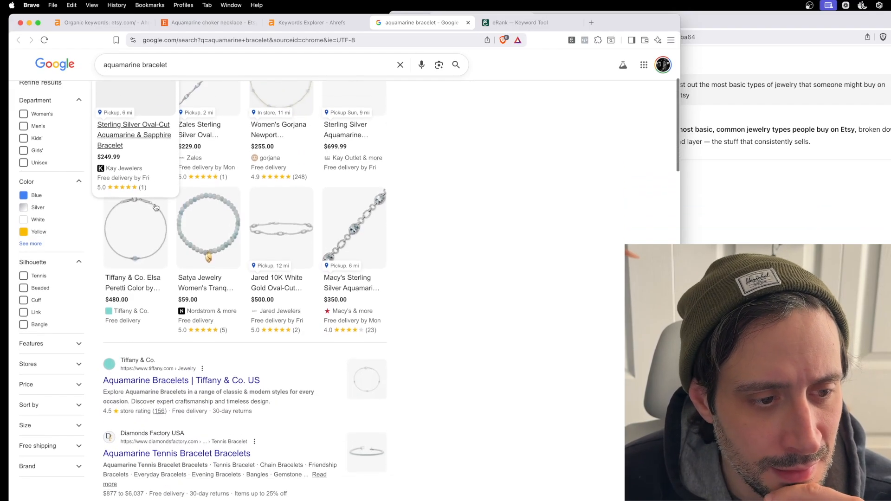
scroll(178, 223, down, 8)
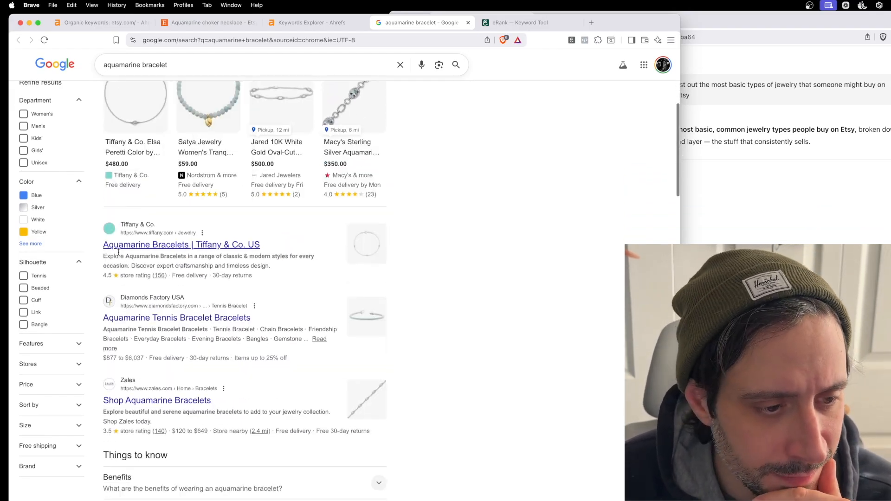
scroll(139, 222, down, 14)
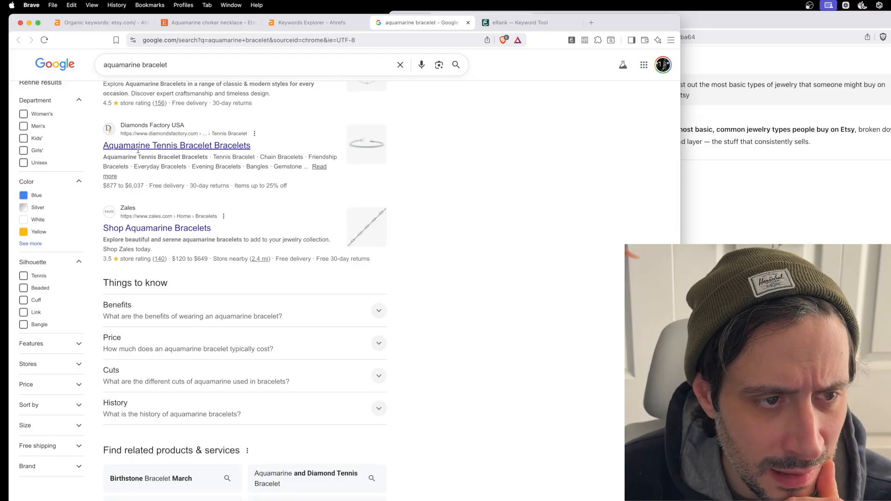
scroll(169, 253, down, 15)
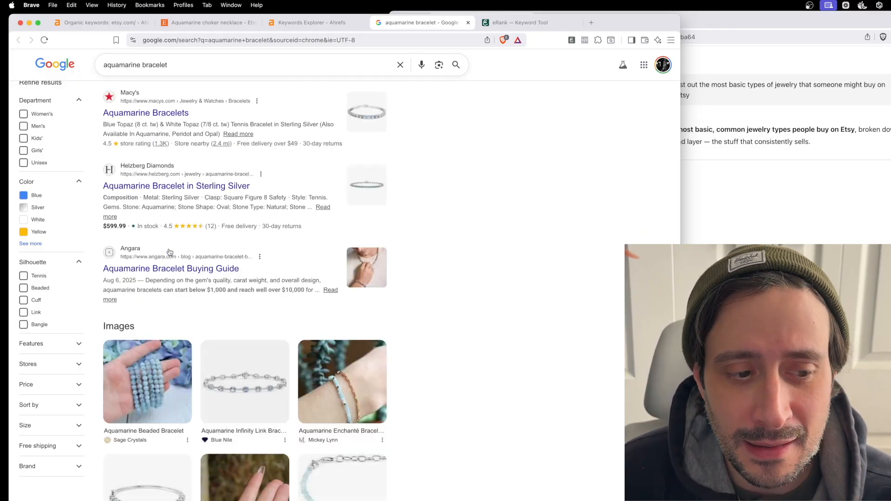
scroll(170, 249, down, 5)
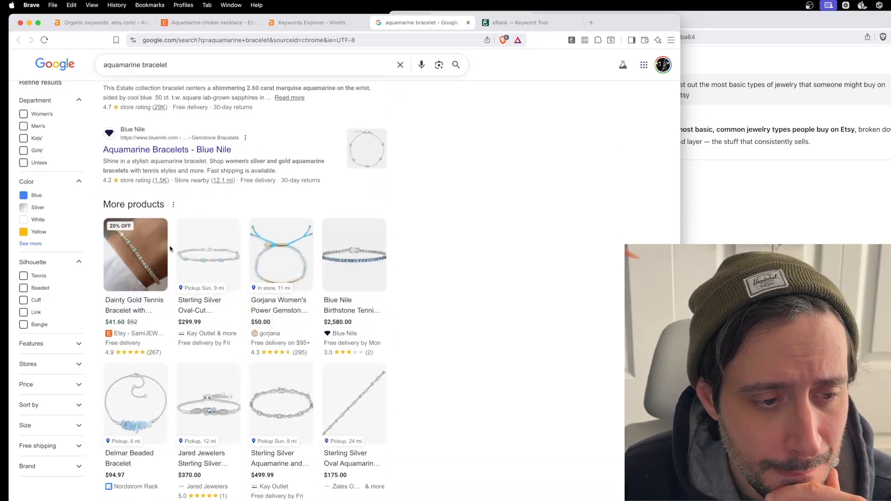
scroll(145, 259, down, 9)
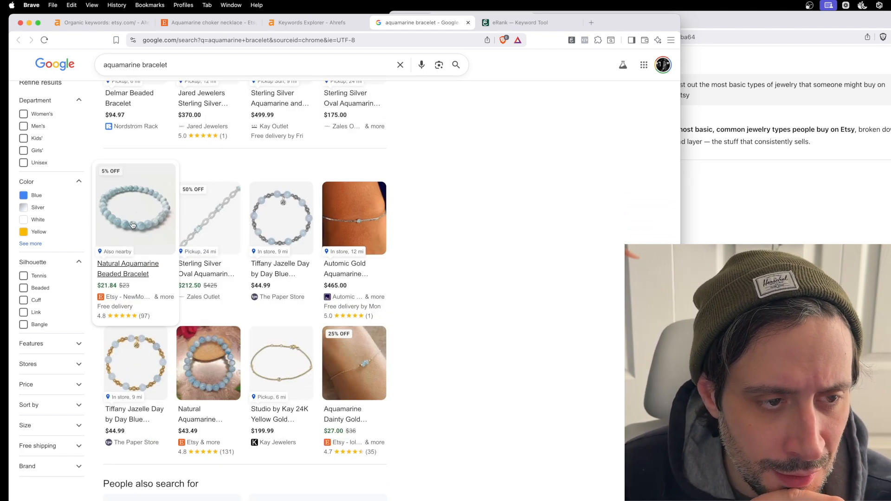
scroll(132, 225, down, 4)
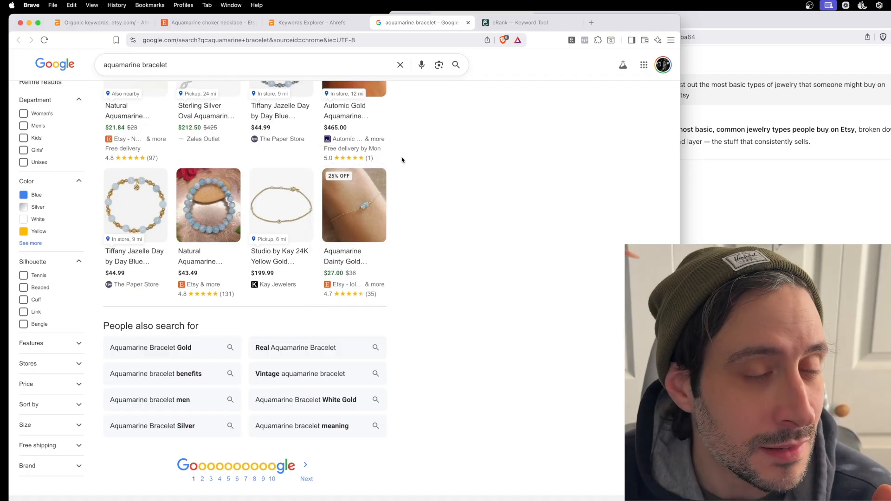
scroll(399, 160, up, 10)
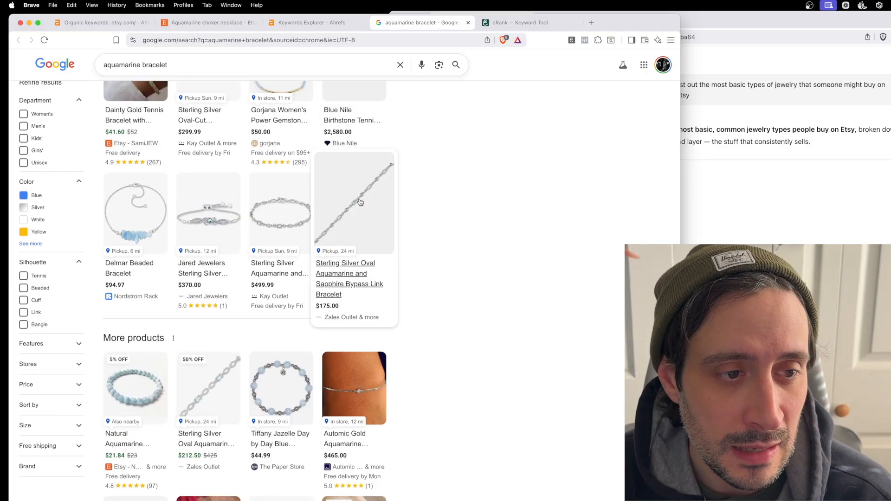
scroll(360, 203, up, 15)
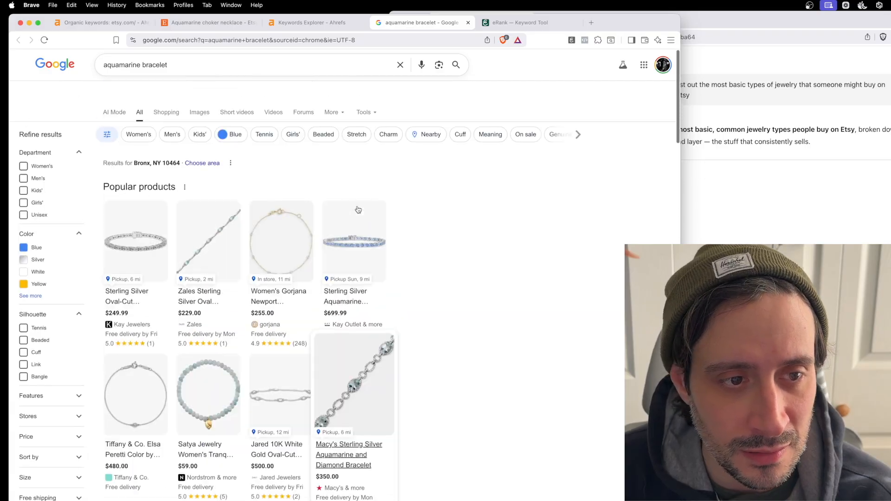
click(467, 23)
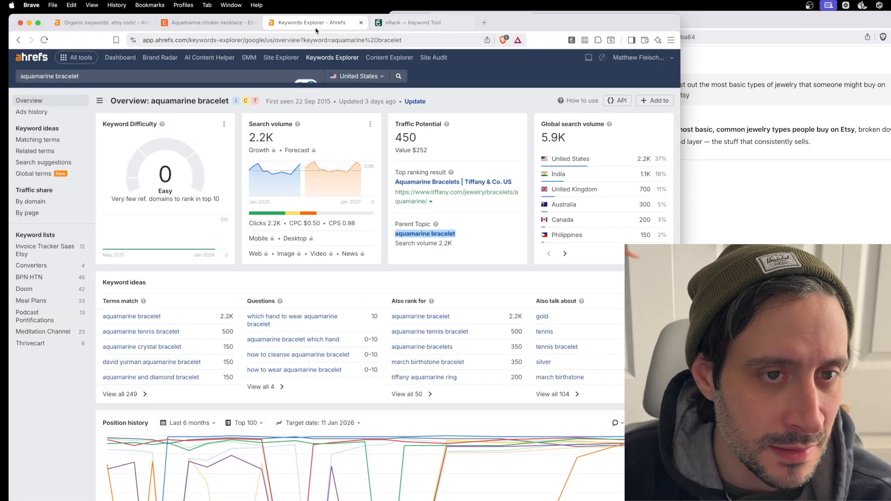
Step: Open the full list of terms matching "aquamarine bracelet" in Ahrefs and select "aquamarine bracelet" and "aquamarine tennis bracelet"
click(273, 283)
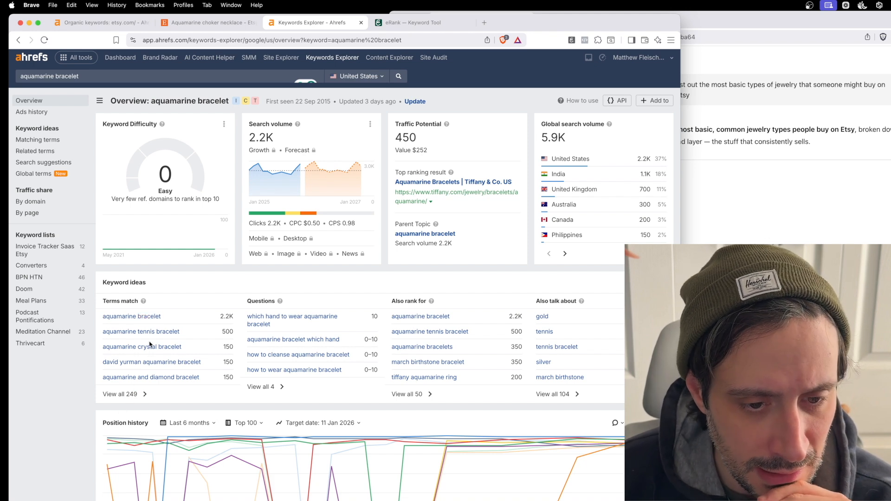
click(128, 395)
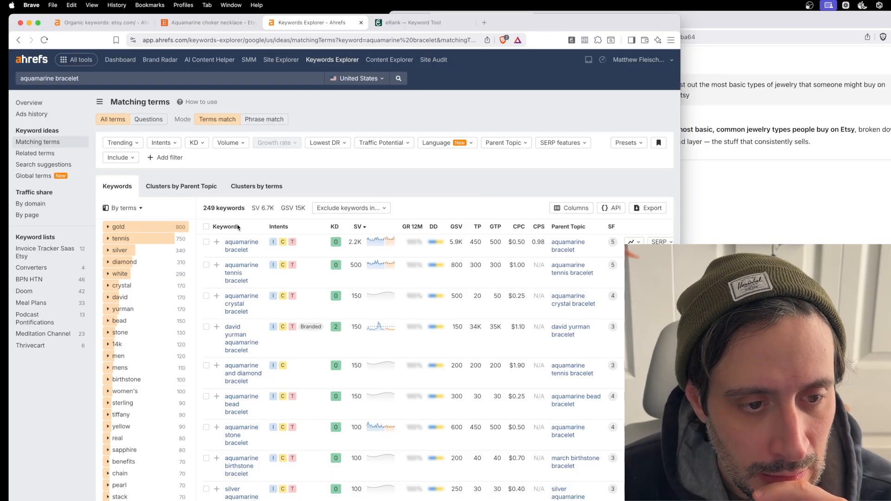
click(206, 242)
click(206, 265)
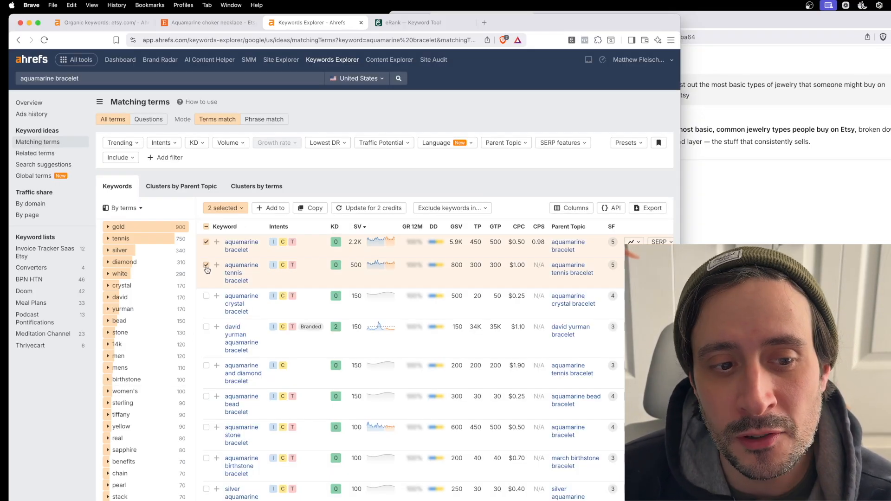
Step: Copy "aquamarine tennis bracelet" from the Ahrefs list, look it up in eRank's Keyword Tool and check its searches, clicks and competition
drag(223, 263, 235, 281)
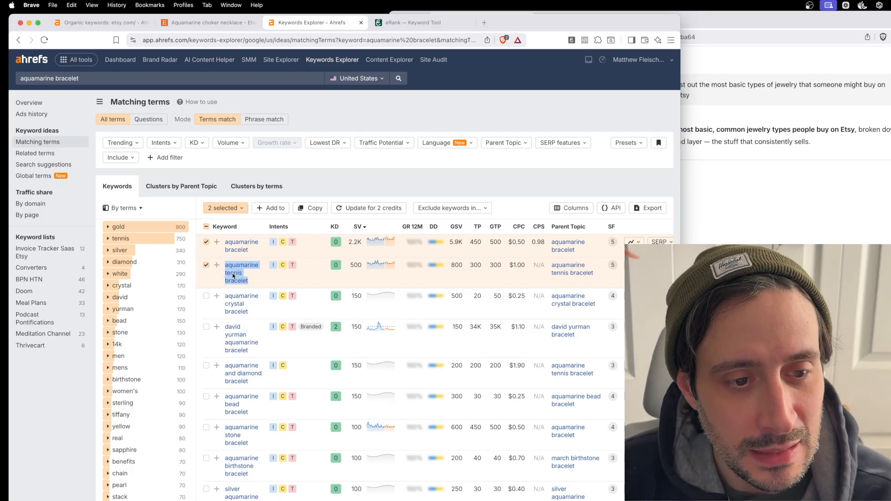
right_click(234, 274)
click(280, 365)
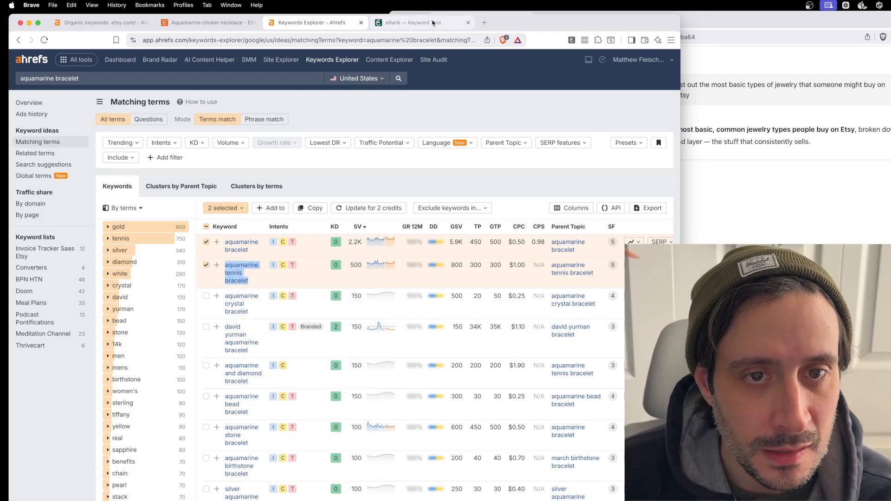
click(410, 23)
triple_click(233, 61)
key(super+v)
key(Return)
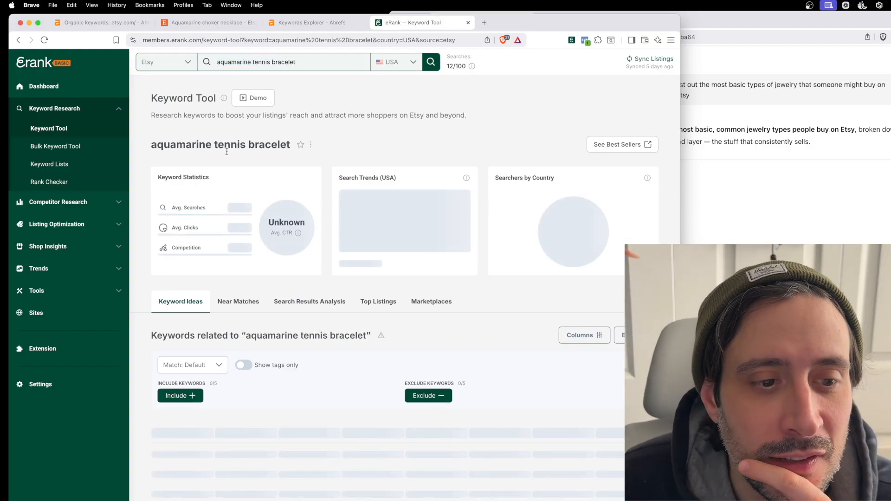
drag(235, 214, 276, 254)
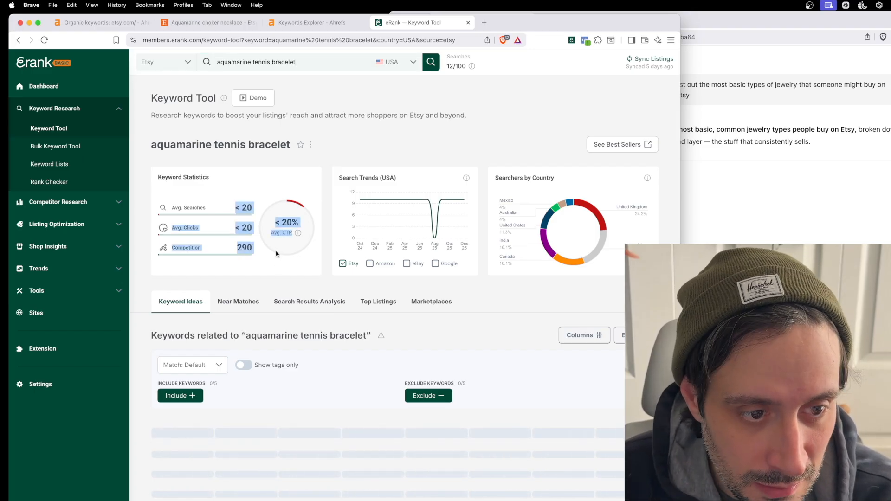
click(277, 255)
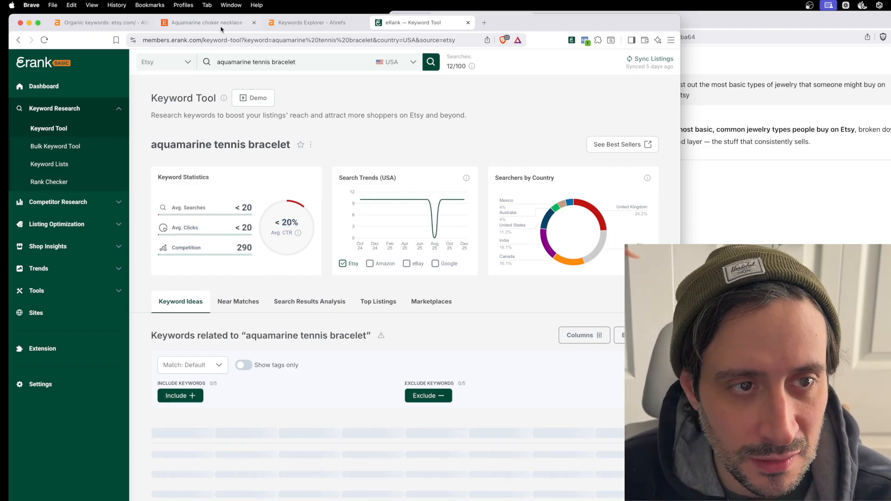
Step: Switch to Etsy and search for "aquamarine tennis bracelet"
click(207, 22)
scroll(183, 95, up, 5)
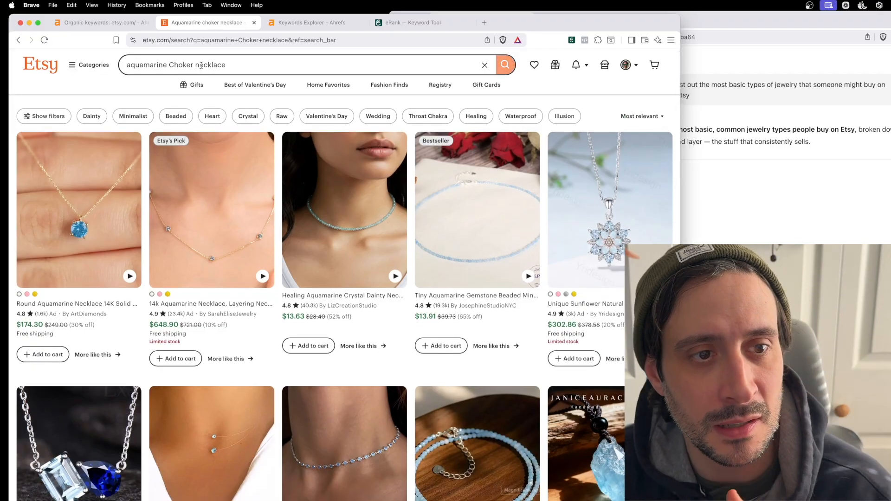
triple_click(198, 67)
text(aquamarine tennis bracelet)
key(Return)
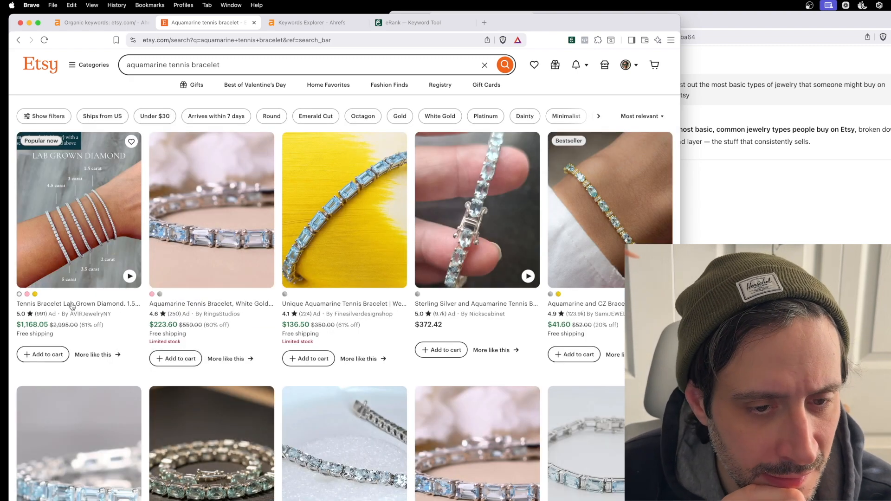
Step: Examine the prices, ratings and review counts of the aquamarine tennis bracelet listings on Etsy
scroll(103, 335, down, 3)
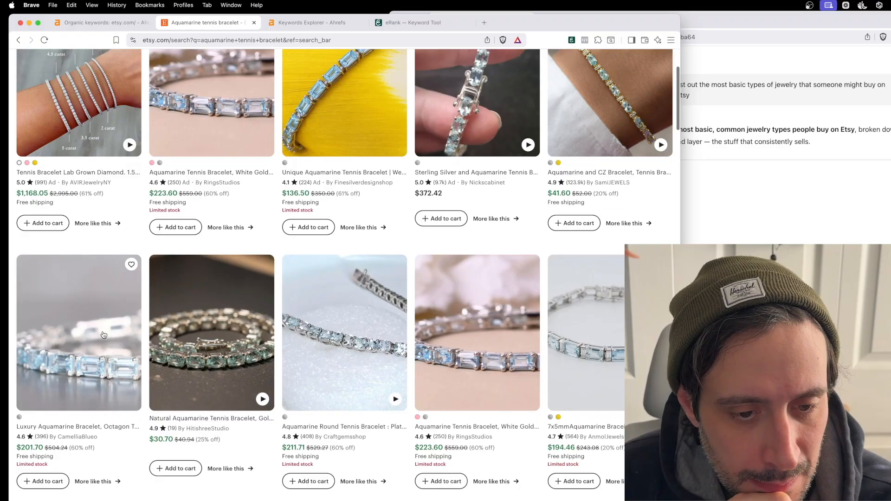
scroll(104, 335, up, 1)
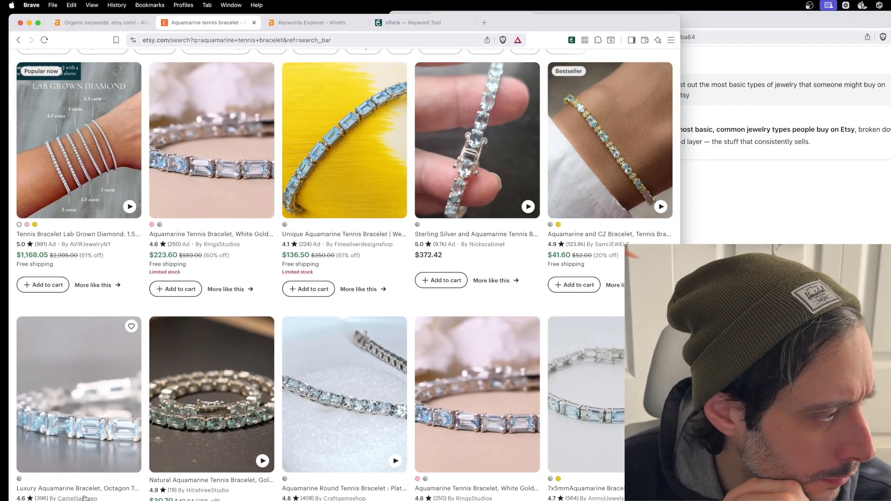
scroll(85, 498, down, 1)
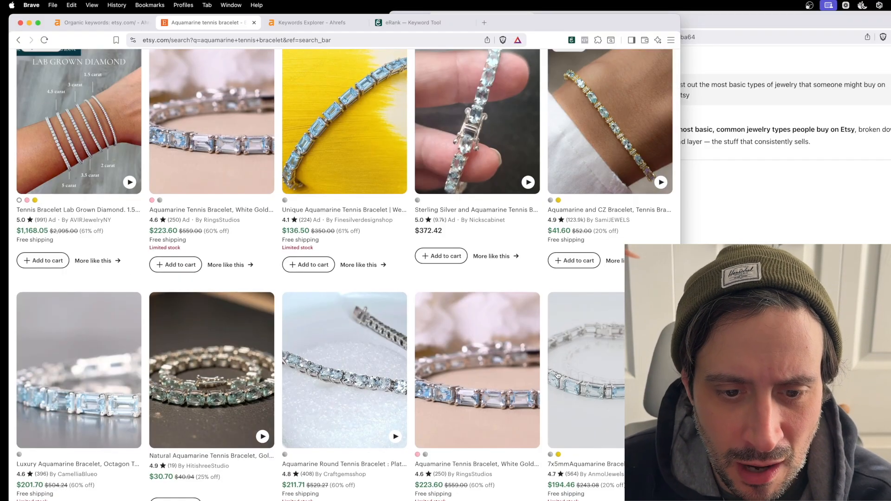
scroll(478, 460, down, 1)
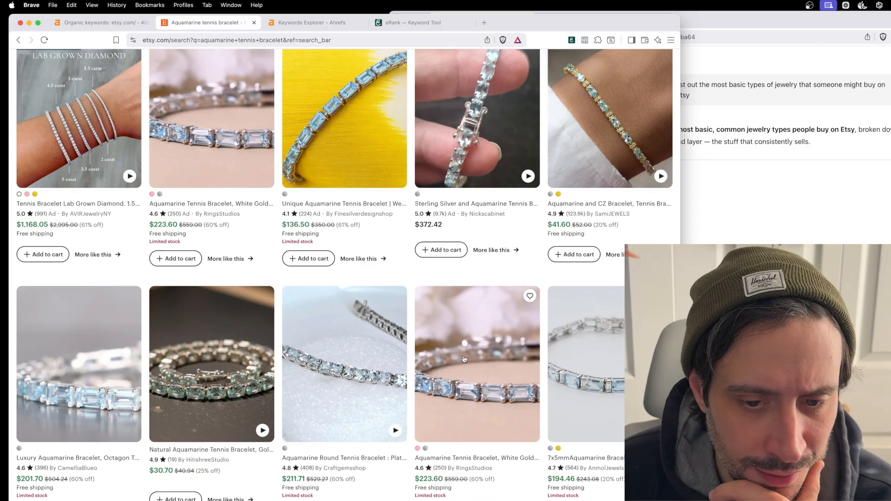
scroll(464, 359, down, 3)
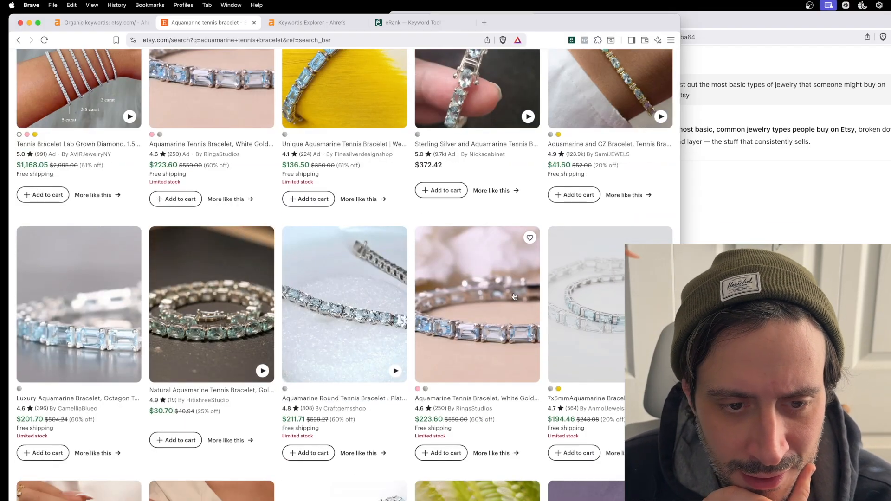
scroll(228, 314, down, 8)
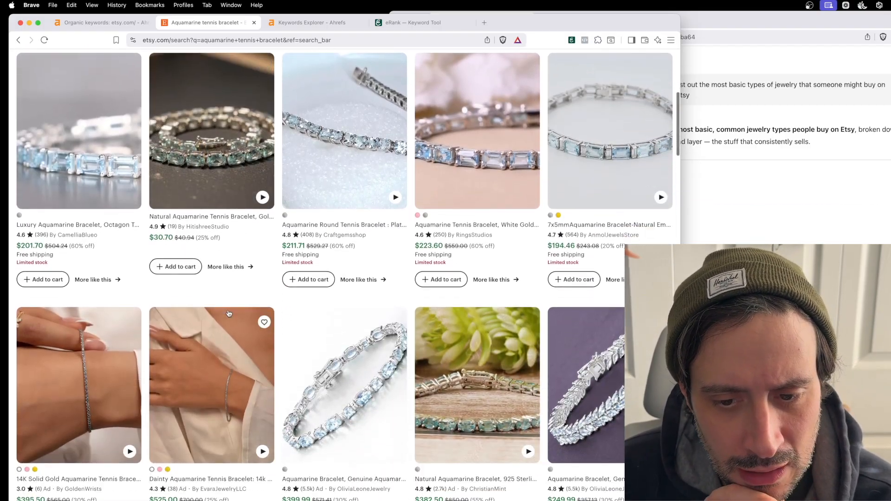
scroll(228, 314, down, 14)
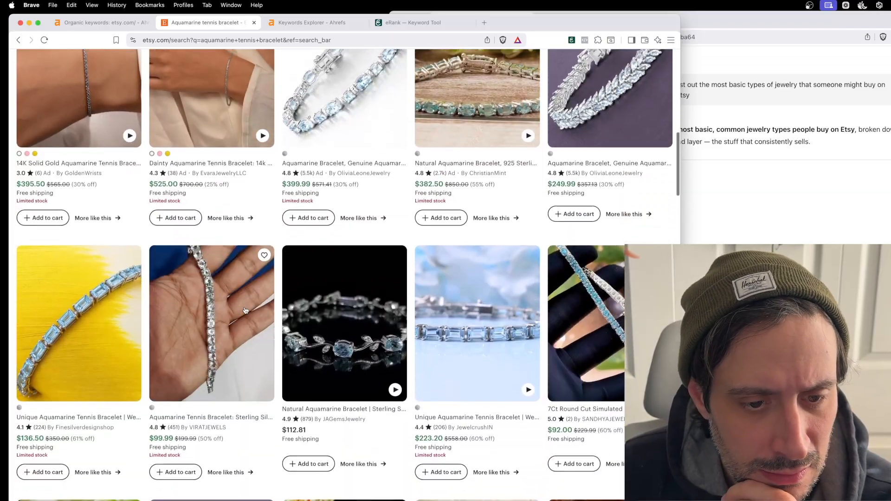
scroll(245, 311, down, 3)
scroll(246, 311, up, 1)
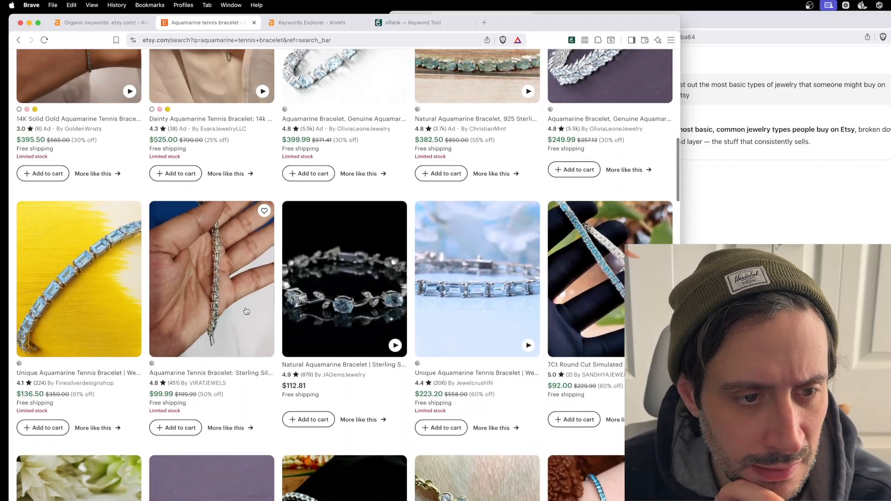
scroll(246, 311, up, 20)
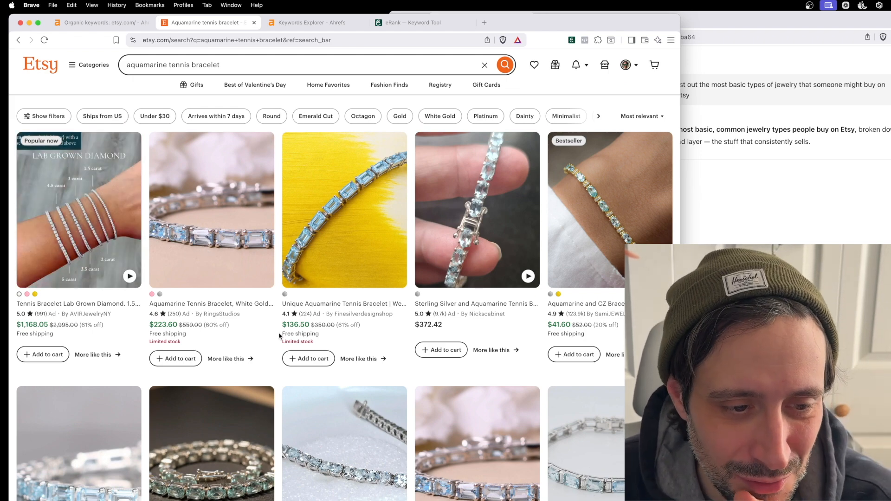
scroll(299, 283, down, 2)
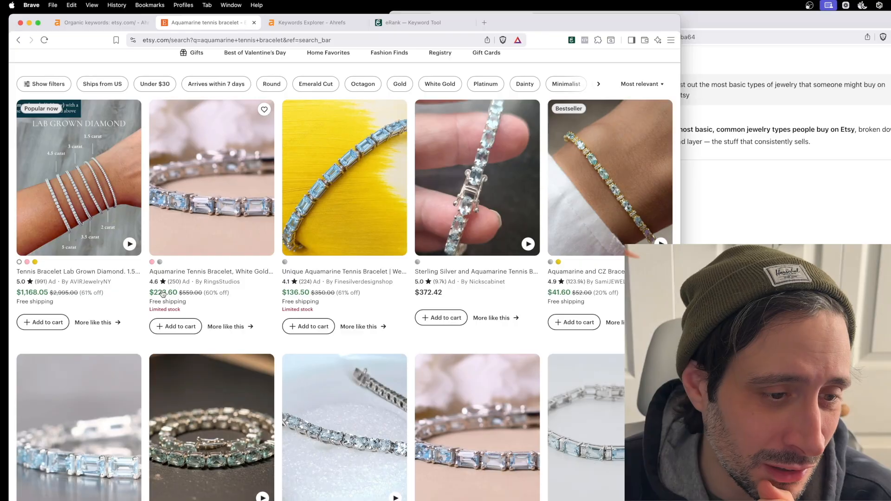
scroll(164, 293, down, 15)
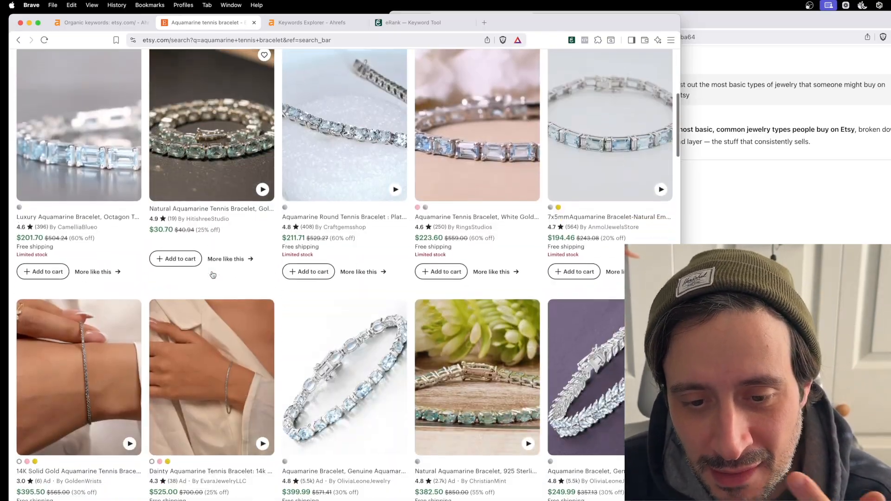
scroll(212, 275, down, 10)
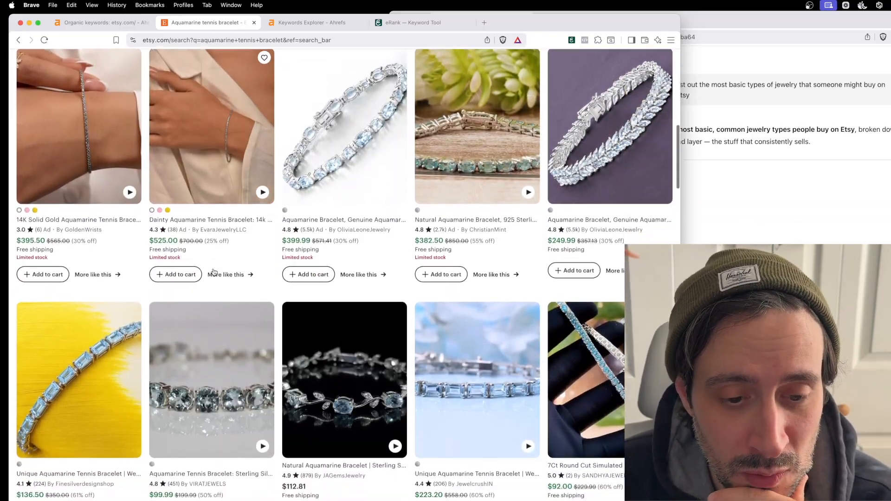
scroll(249, 325, down, 9)
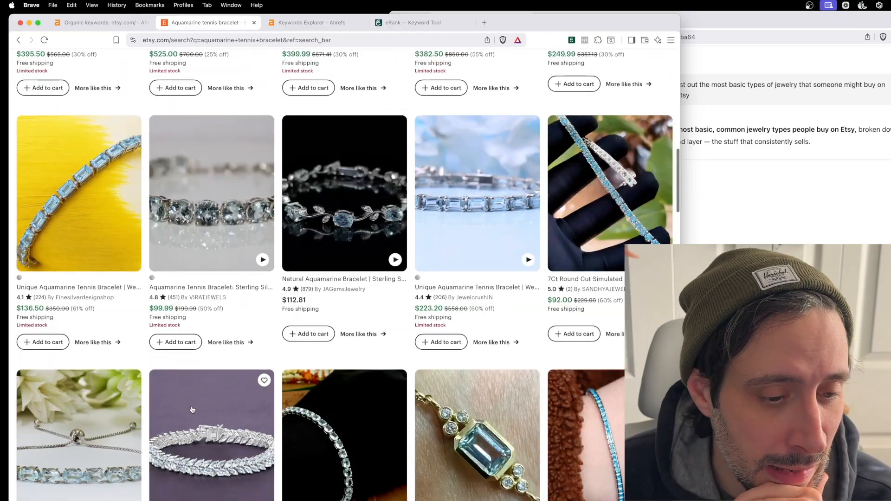
Step: Look further down the Etsy results for aquamarine tennis bracelets, comparing designs, prices and shop reviews
scroll(252, 381, down, 7)
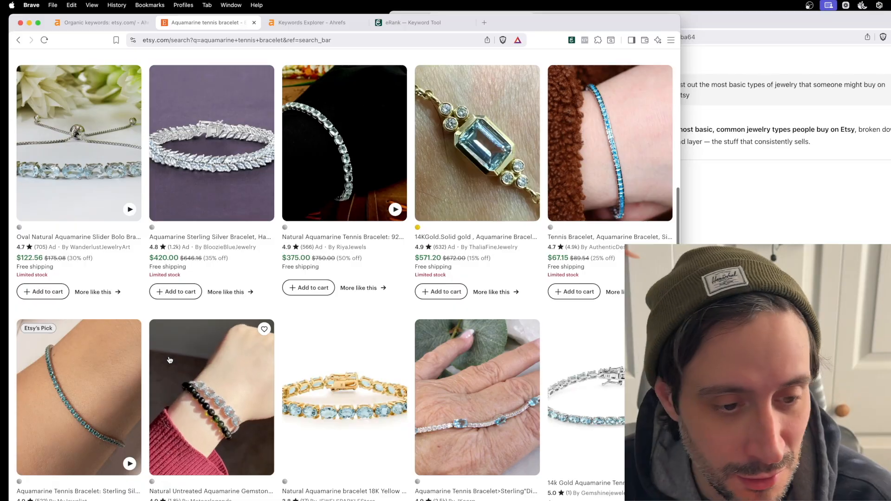
scroll(162, 301, down, 1)
scroll(160, 288, up, 3)
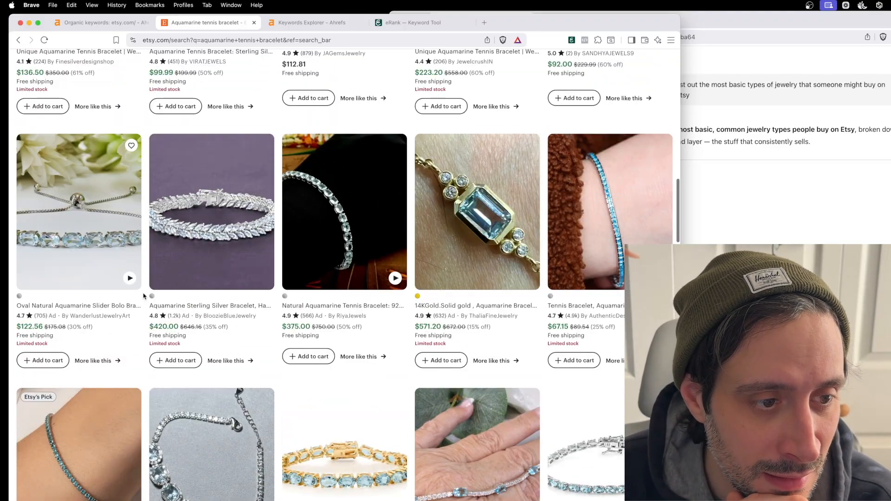
scroll(250, 283, down, 11)
scroll(344, 276, down, 6)
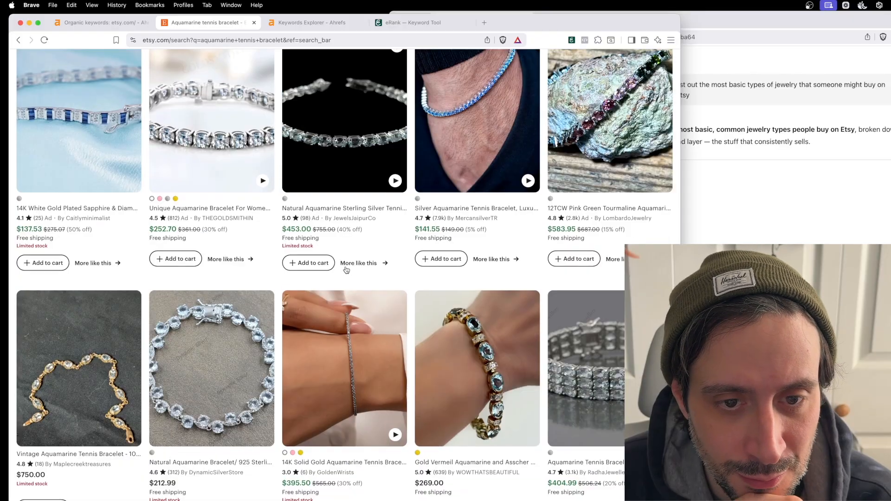
scroll(347, 270, up, 15)
Step: Switch to the Ahrefs Organic keywords report for etsy.com and remove the "bloodstone" keyword filter
click(106, 23)
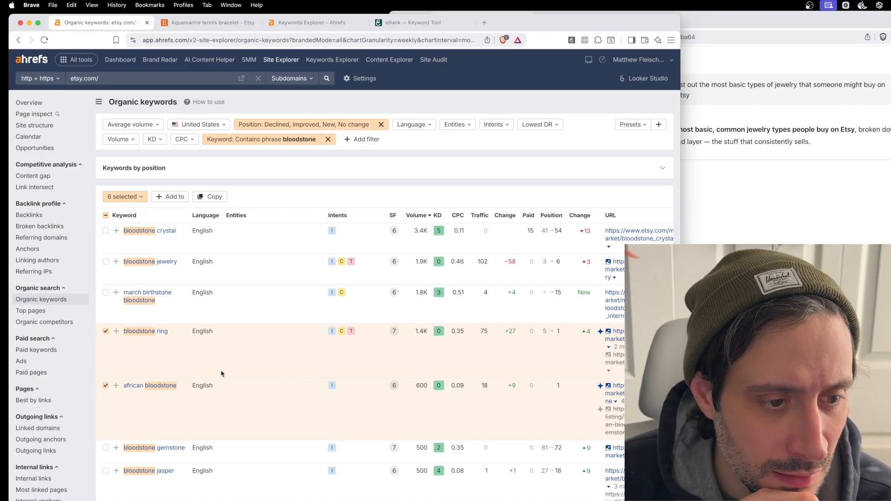
scroll(222, 369, down, 1)
scroll(221, 372, up, 1)
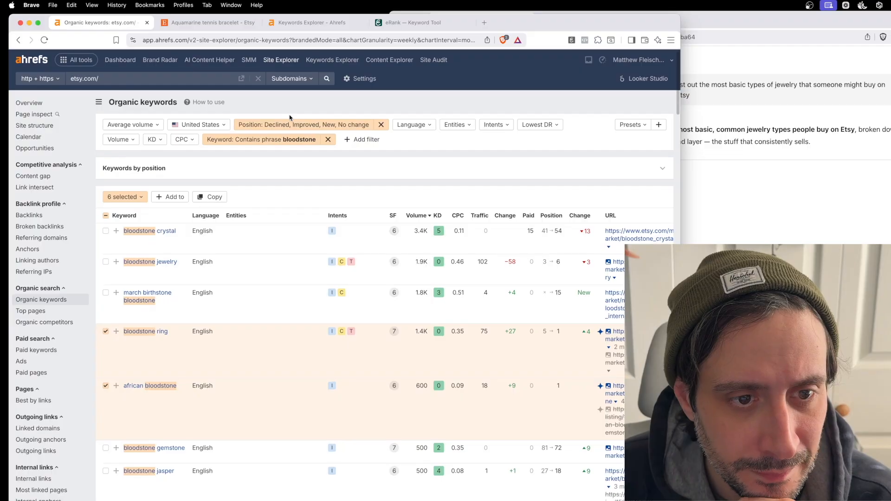
click(328, 139)
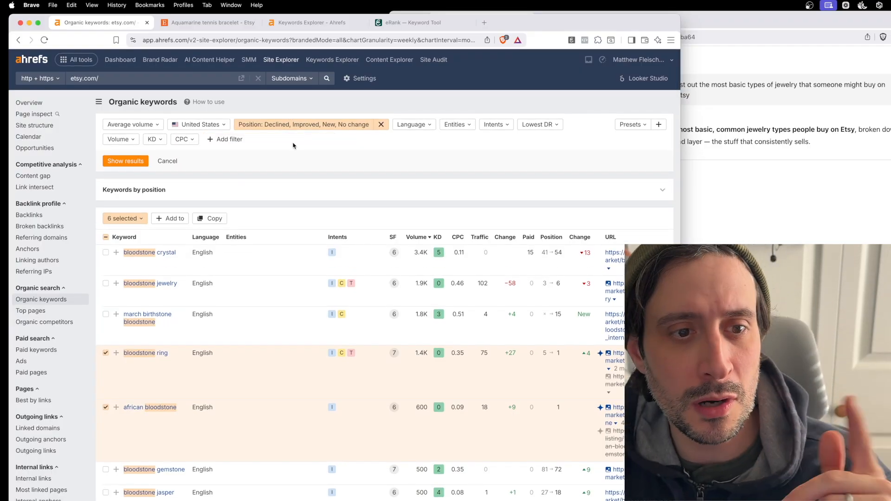
Step: Filter Etsy's organic keywords to those containing the phrase "aquamarine" and show the results
click(217, 139)
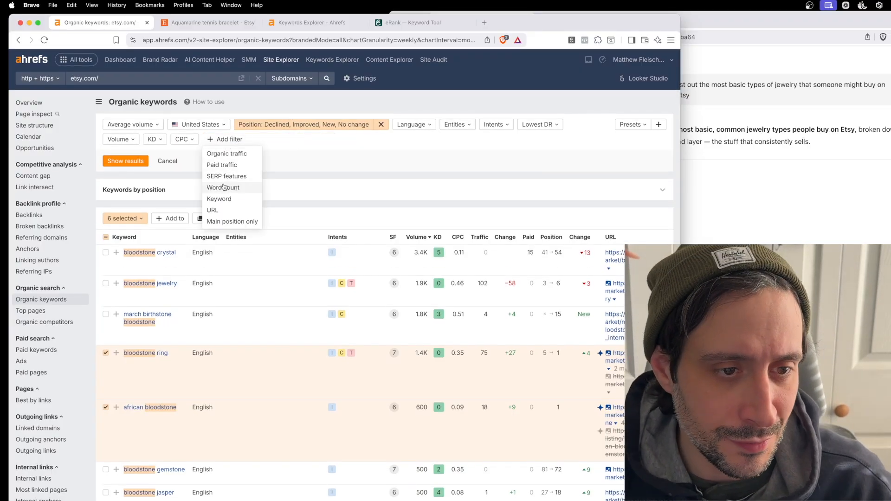
click(219, 199)
click(369, 169)
text(aquamarine tennis bracelet)
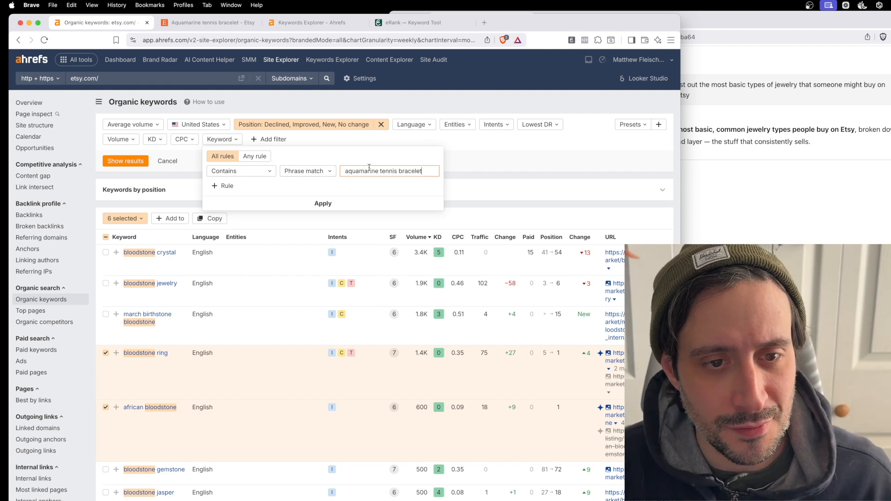
drag(374, 170, 420, 170)
key(BackSpace)
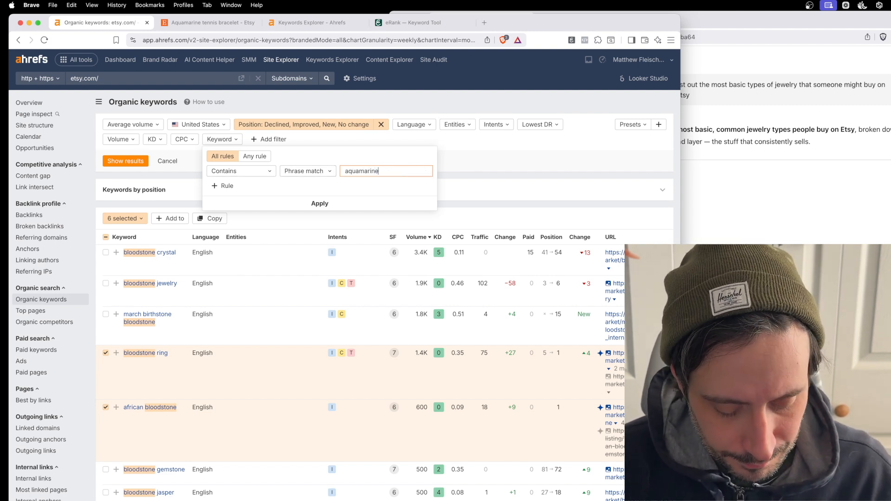
key(Return)
key(BackSpace)
text(aquamarine tennis bracelet)
key(BackSpace)
key(BackSpace)
key(BackSpace)
key(BackSpace)
key(BackSpace)
key(BackSpace)
key(BackSpace)
key(BackSpace)
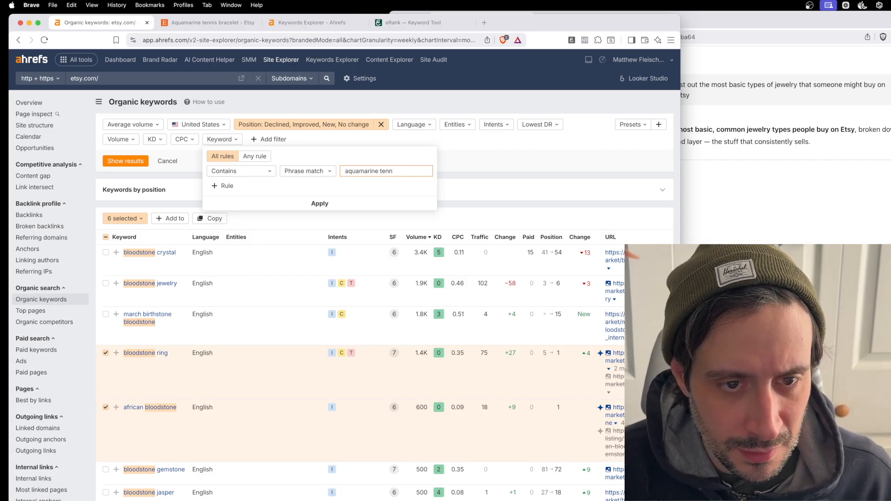
click(330, 206)
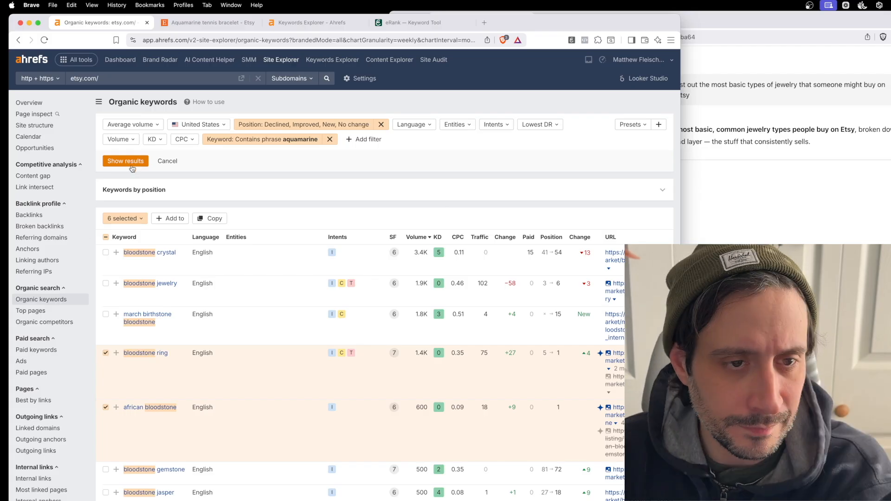
click(126, 161)
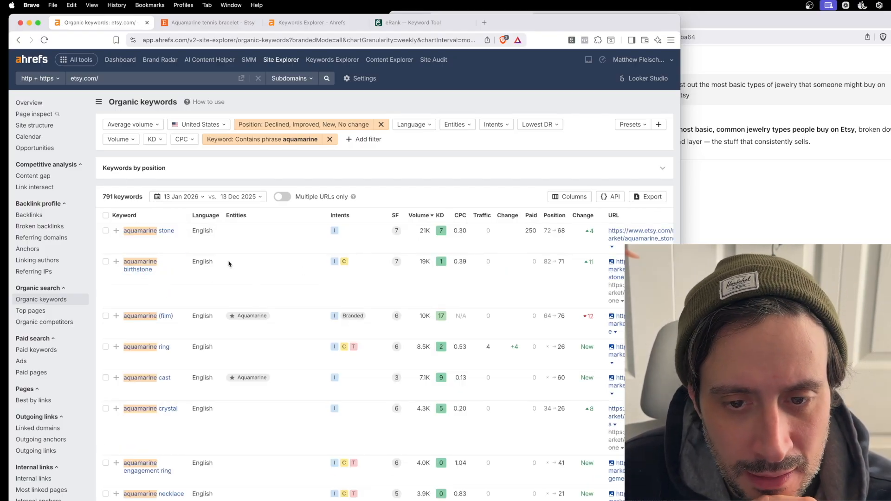
Step: Examine the volumes, difficulty, ranking positions and URLs of Etsy's aquamarine keywords
scroll(274, 281, down, 2)
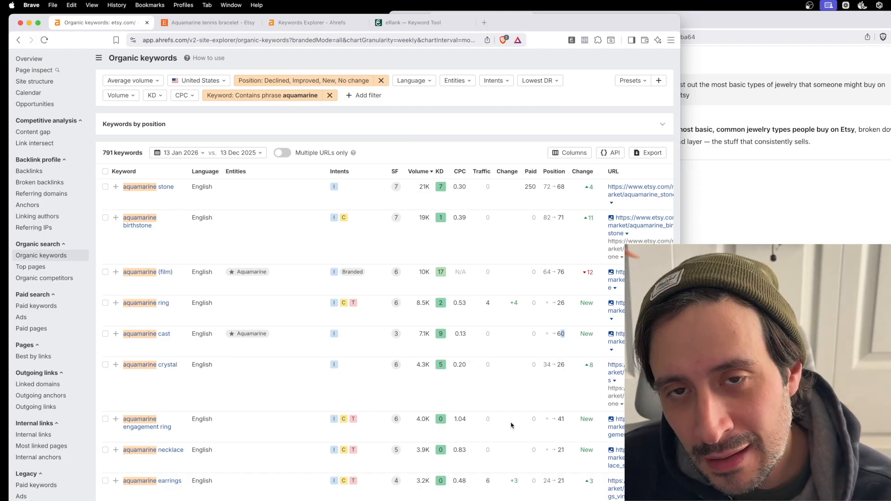
scroll(536, 397, right, 3)
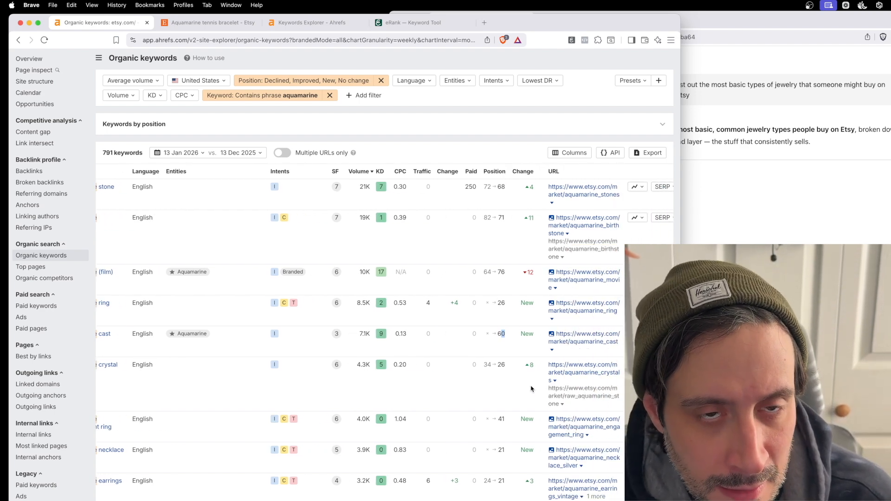
scroll(531, 389, left, 3)
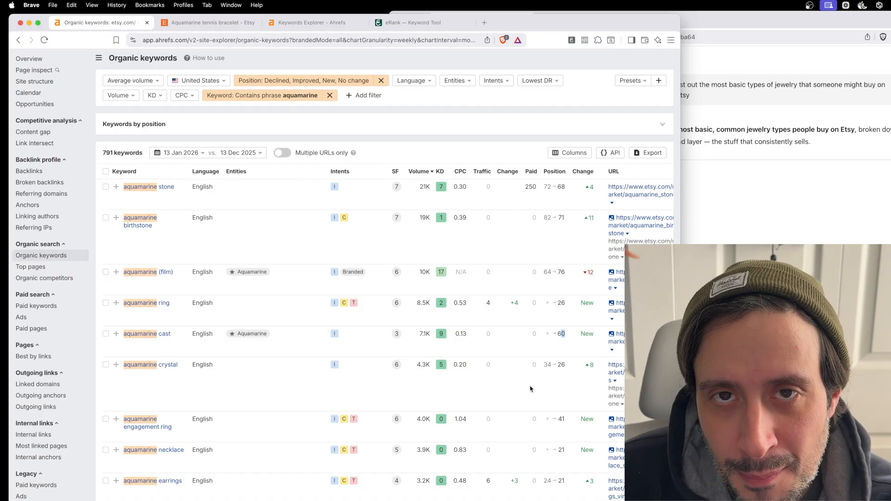
scroll(531, 390, right, 3)
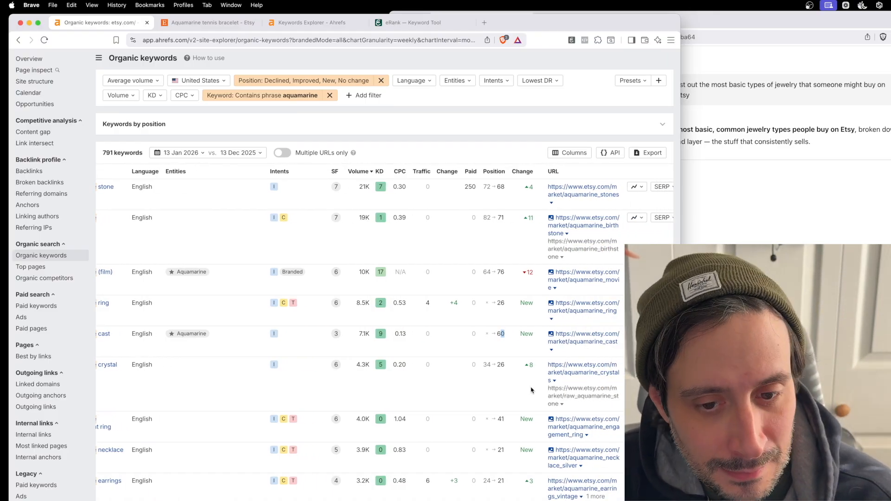
scroll(479, 421, left, 3)
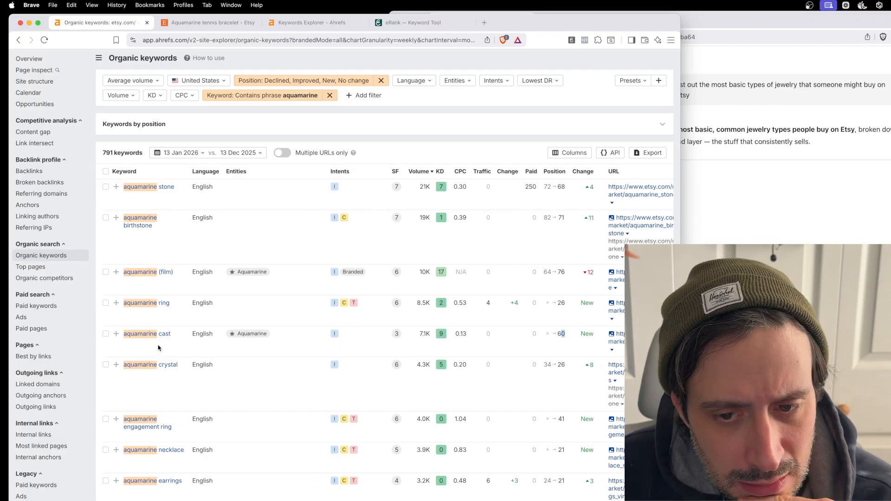
scroll(232, 346, right, 2)
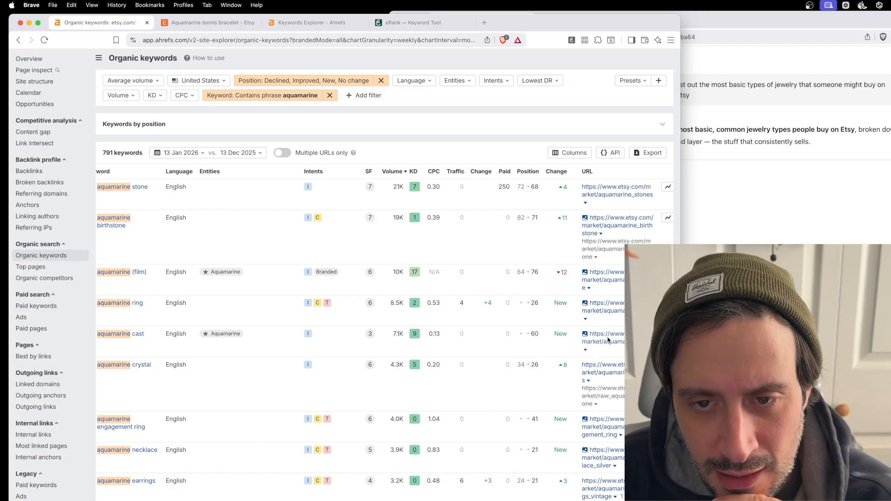
drag(615, 27, 594, 20)
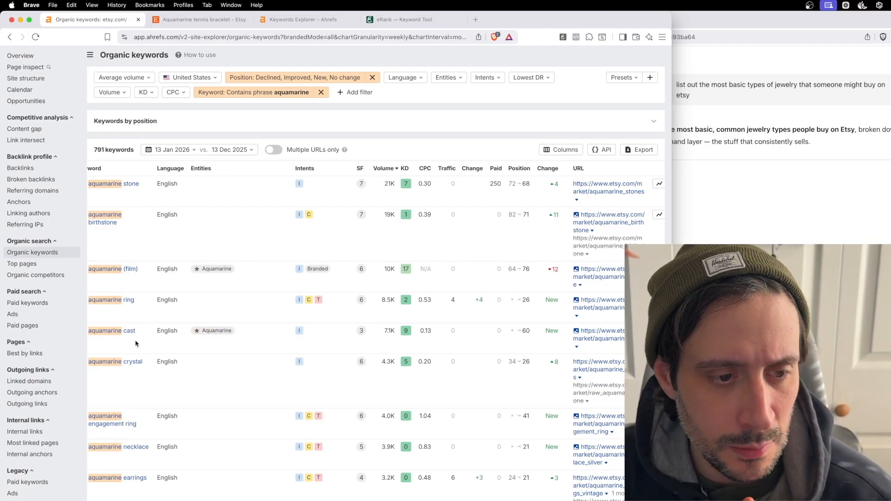
scroll(136, 344, left, 2)
click(97, 330)
click(97, 332)
scroll(99, 338, down, 2)
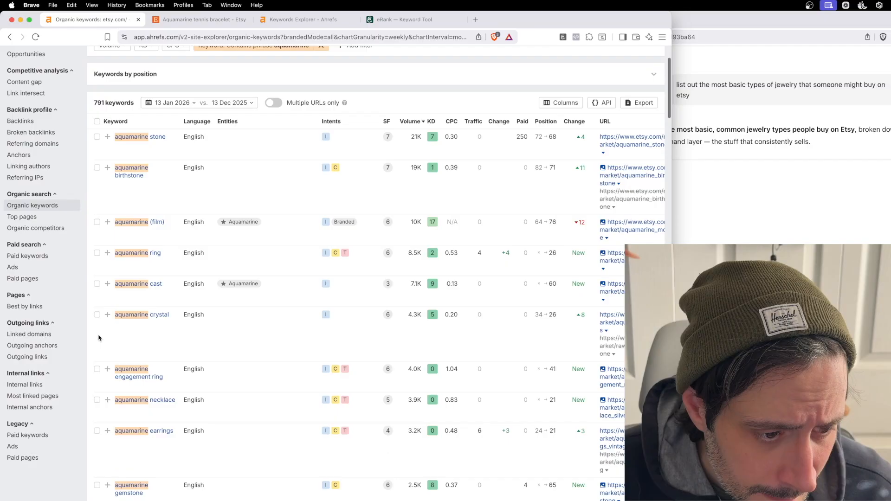
scroll(99, 338, down, 2)
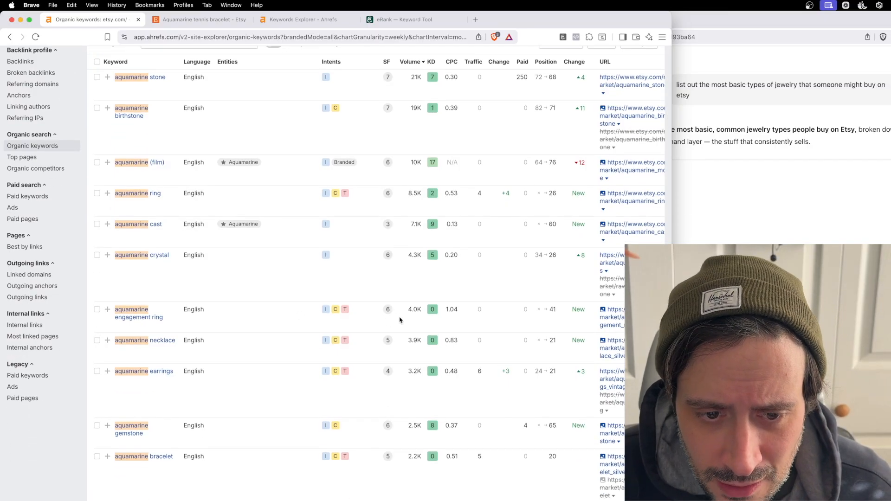
Step: Check the volume, difficulty and Etsy ranking position of "aquamarine engagement ring" and copy that keyword
drag(427, 310, 403, 312)
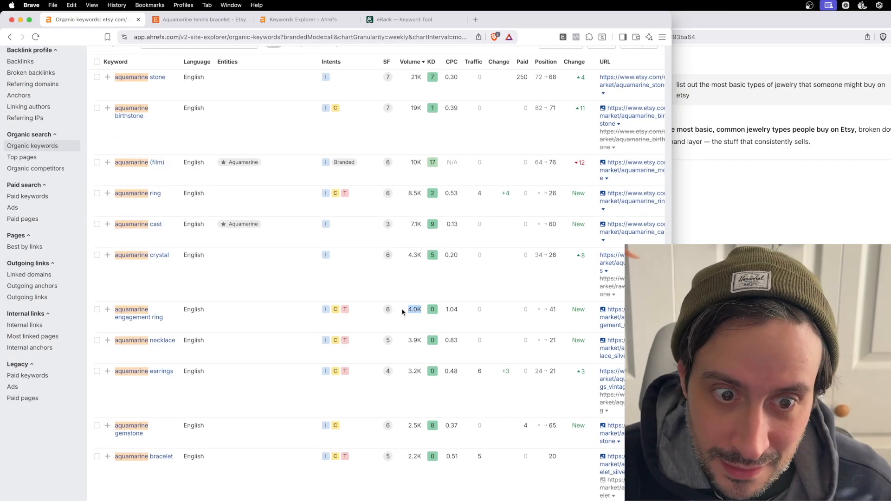
scroll(417, 313, right, 2)
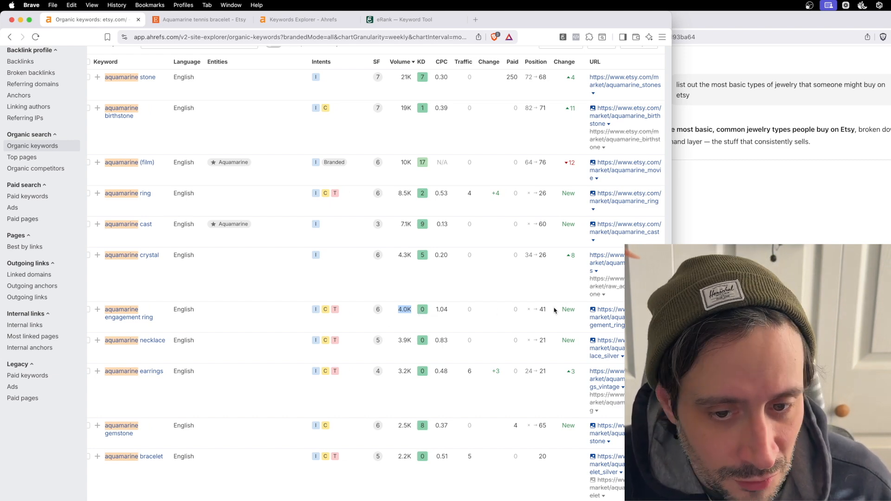
scroll(534, 314, left, 1)
scroll(548, 310, right, 5)
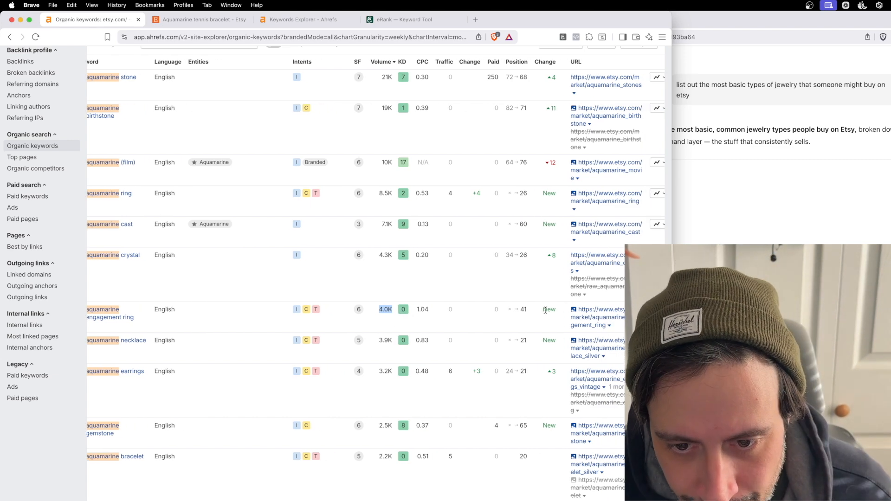
scroll(189, 314, left, 6)
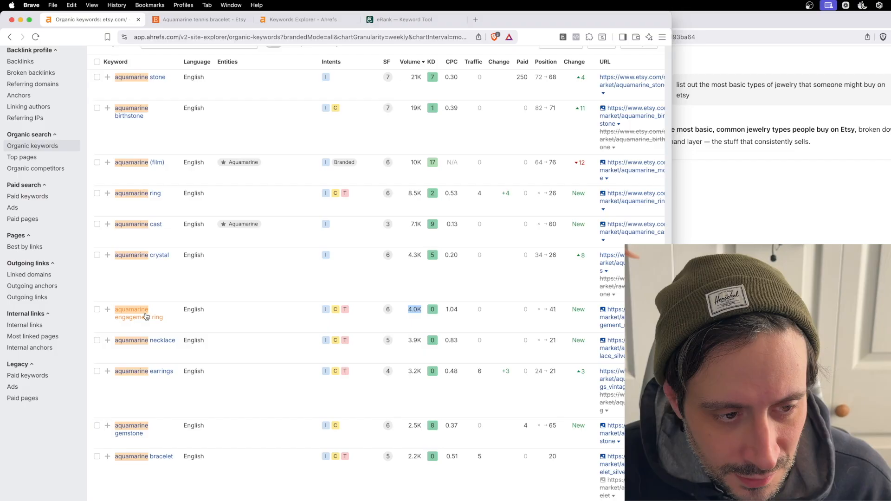
right_click(140, 316)
click(176, 405)
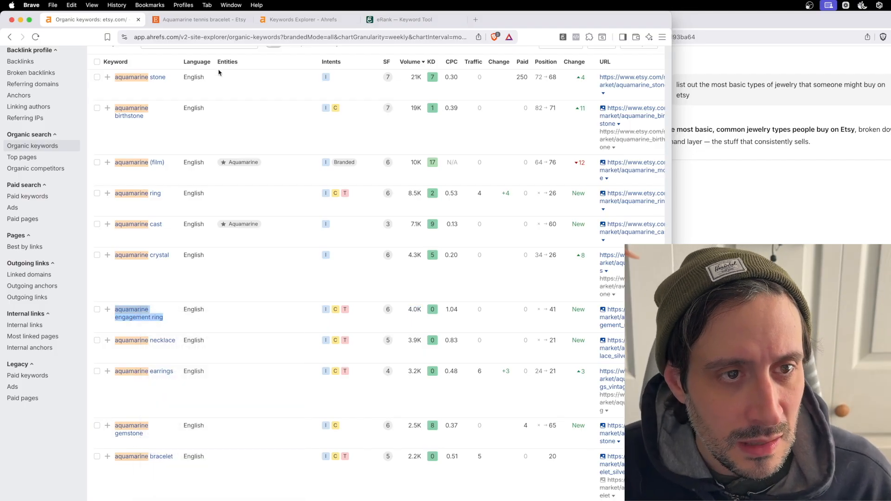
Step: Switch to Etsy and replace the previous search with "aquamarine engagement ring"
click(229, 21)
key(super+a)
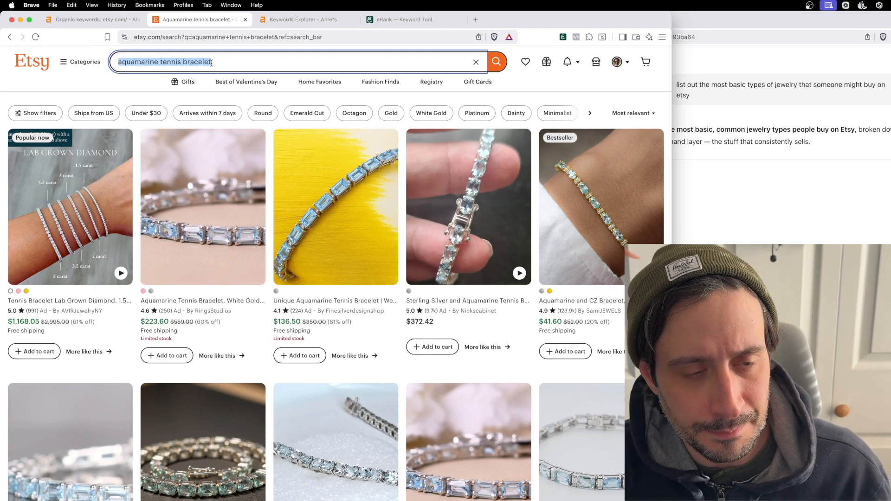
key(super+v)
key(super+v)
double_click(212, 62)
key(super+a)
key(super+v)
key(Return)
Step: Switch to eRank and enter "aquamarine engagement ring" as the Keyword Tool query
click(404, 20)
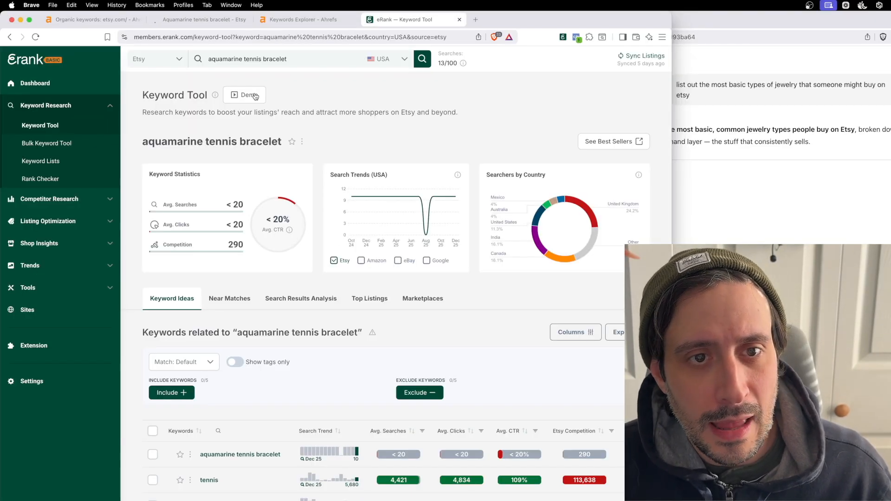
triple_click(266, 60)
key(super+v)
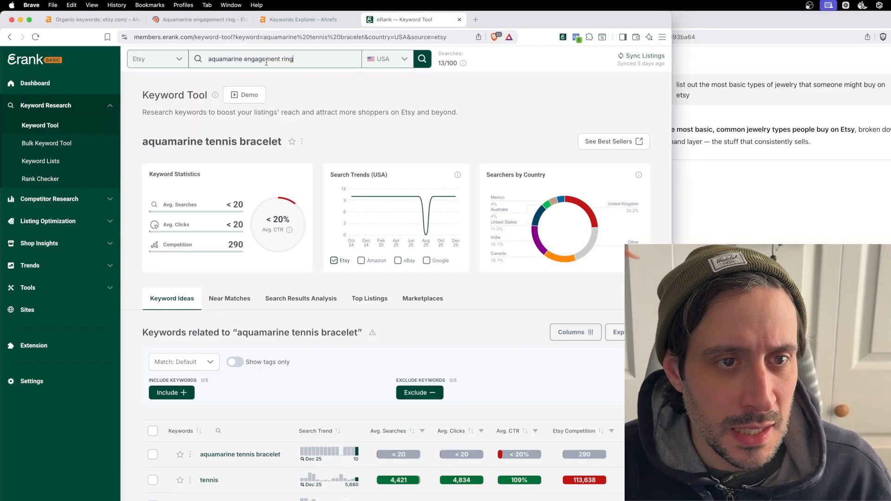
Step: Return to Etsy and examine the prices, ratings and review counts of the aquamarine engagement ring listings
click(227, 21)
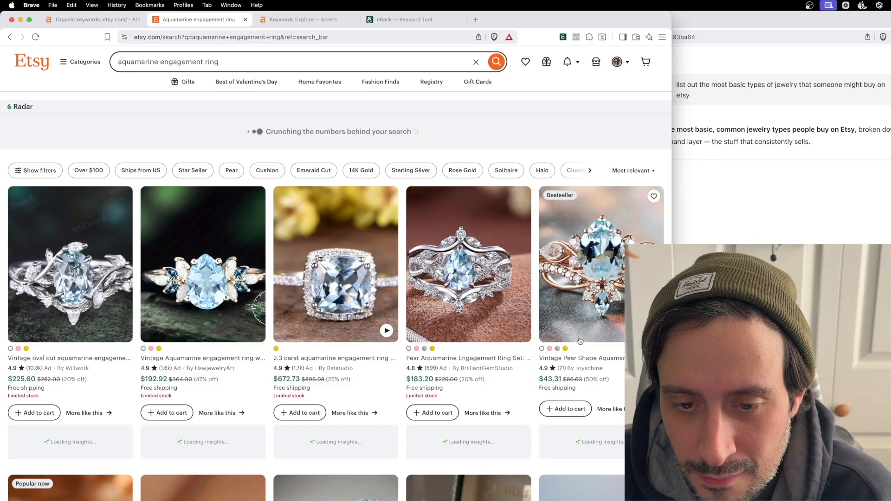
scroll(373, 279, down, 3)
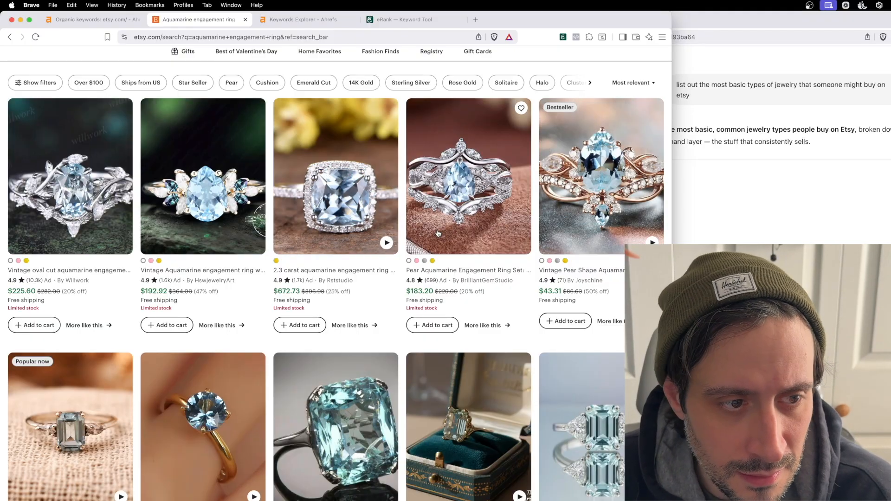
scroll(438, 233, down, 2)
scroll(444, 225, down, 1)
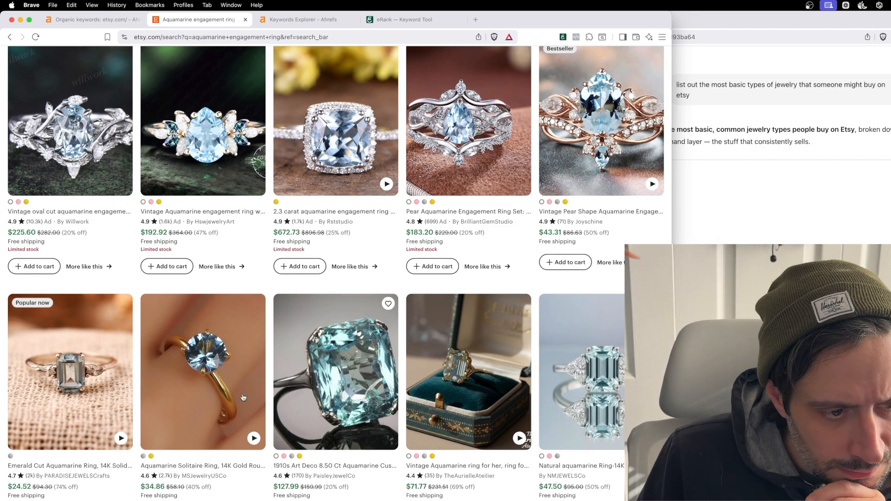
scroll(575, 395, down, 10)
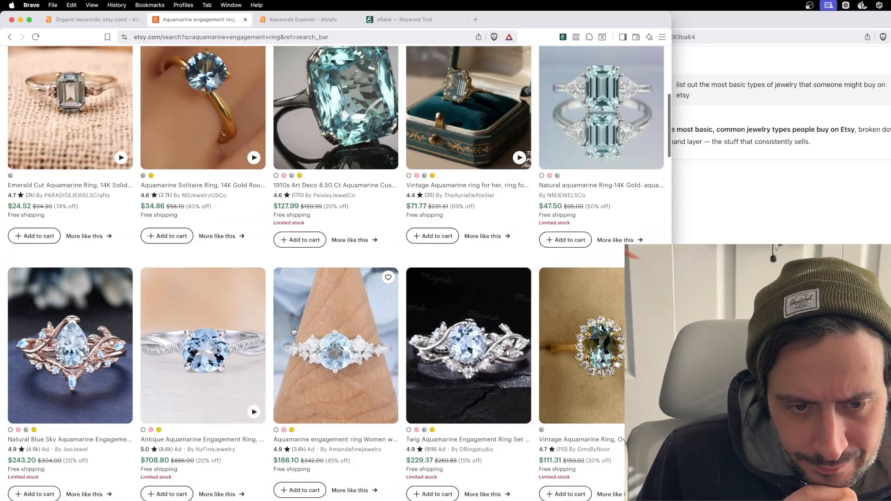
scroll(294, 331, down, 1)
scroll(216, 357, down, 2)
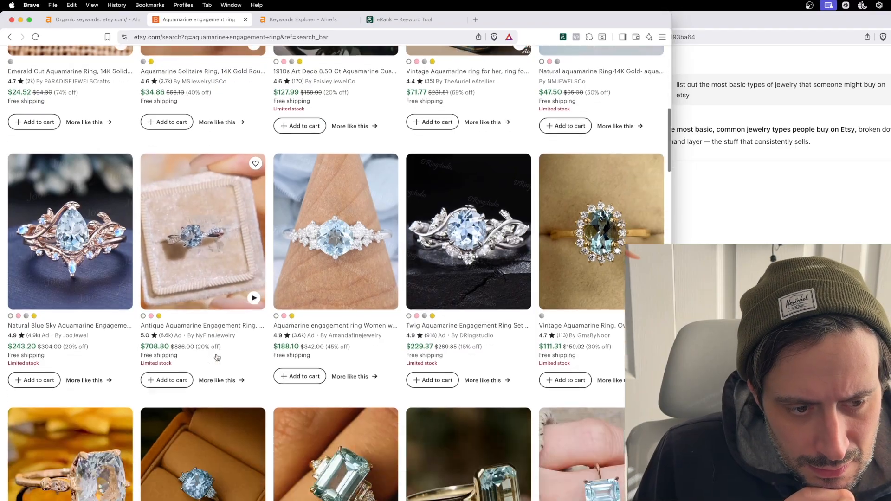
scroll(216, 357, down, 5)
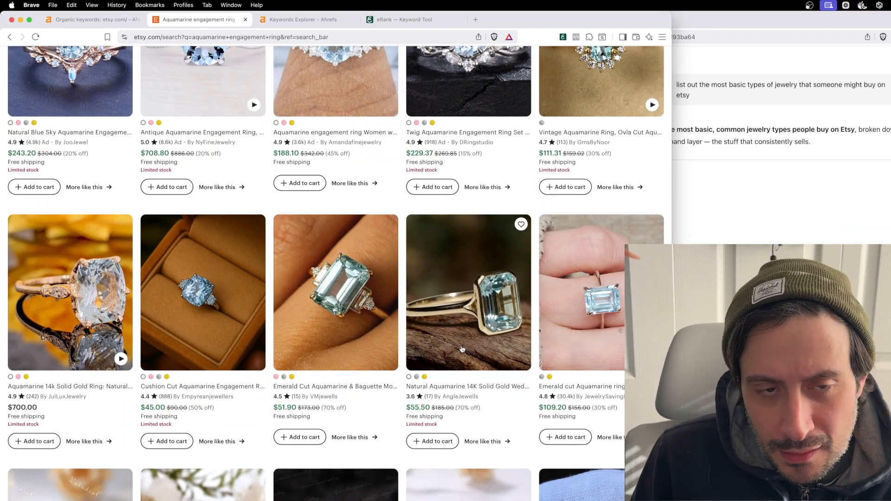
Step: Browse further down the aquamarine engagement ring results to compare ring styles, sellers, discounts and ads
scroll(448, 347, down, 10)
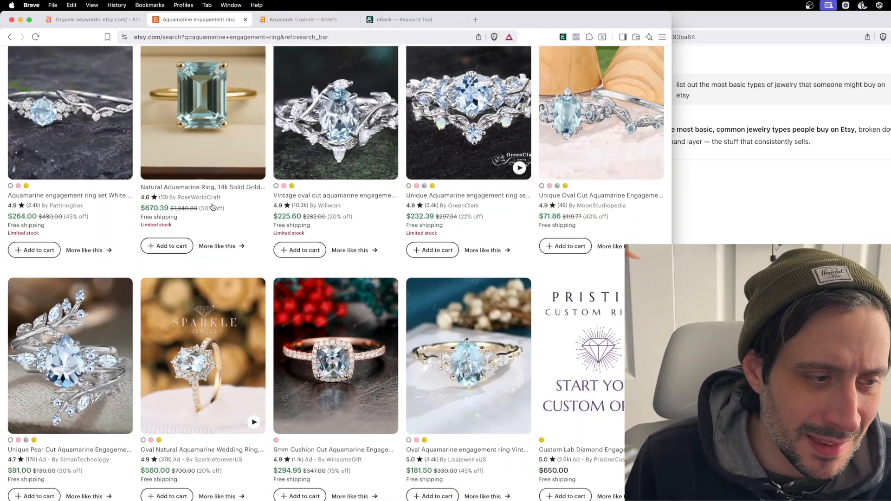
scroll(465, 213, up, 3)
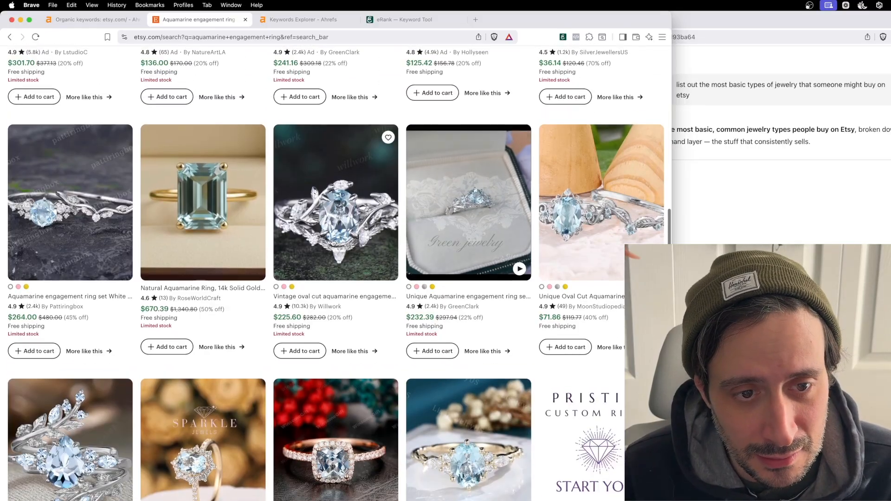
scroll(403, 245, down, 15)
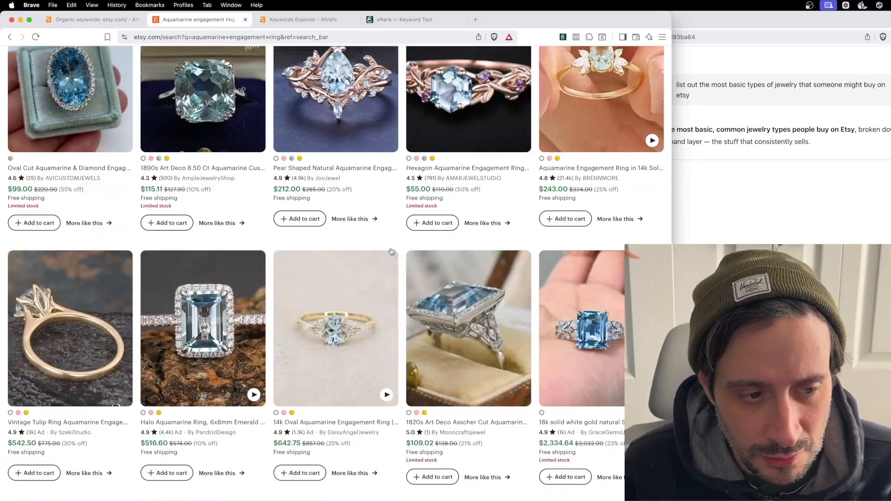
scroll(391, 251, down, 12)
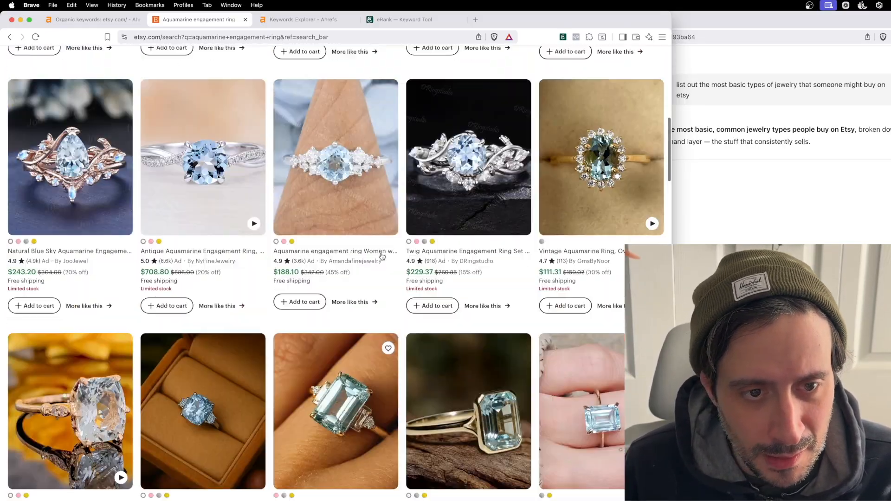
scroll(381, 257, up, 7)
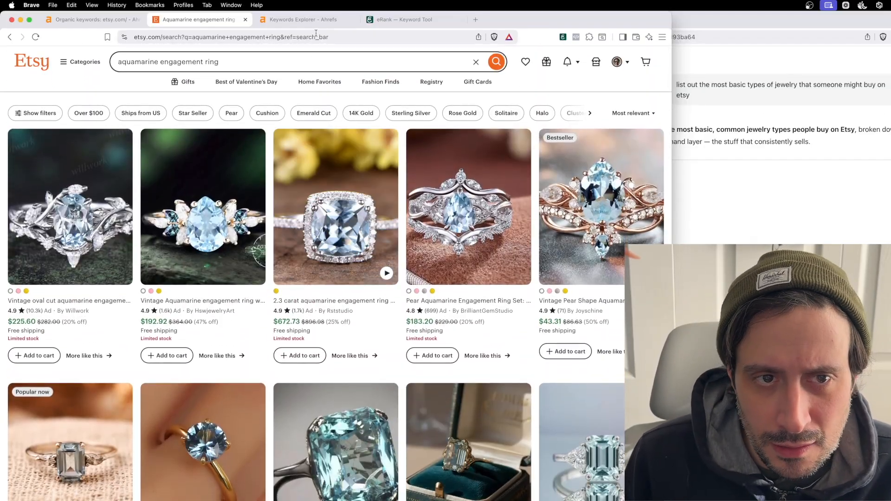
Step: Switch to eRank and check the average searches, clicks, click-through rate and competition for "aquamarine engagement ring"
click(339, 19)
click(391, 21)
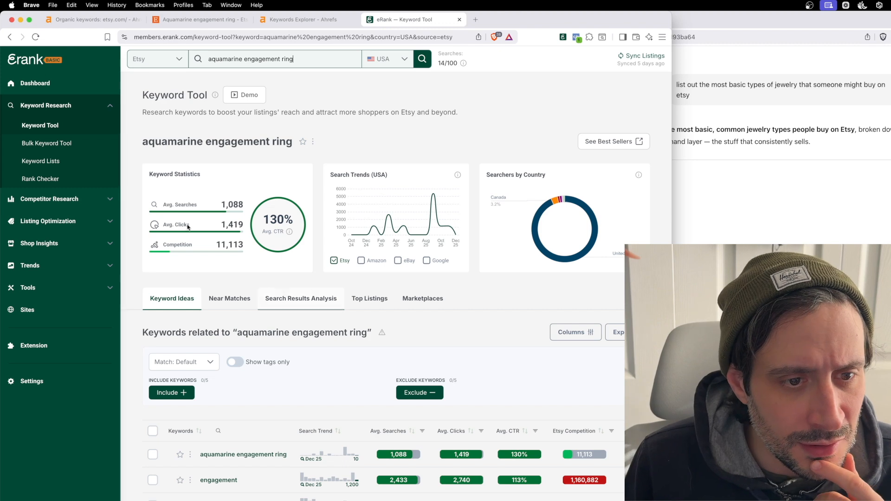
click(231, 204)
double_click(236, 205)
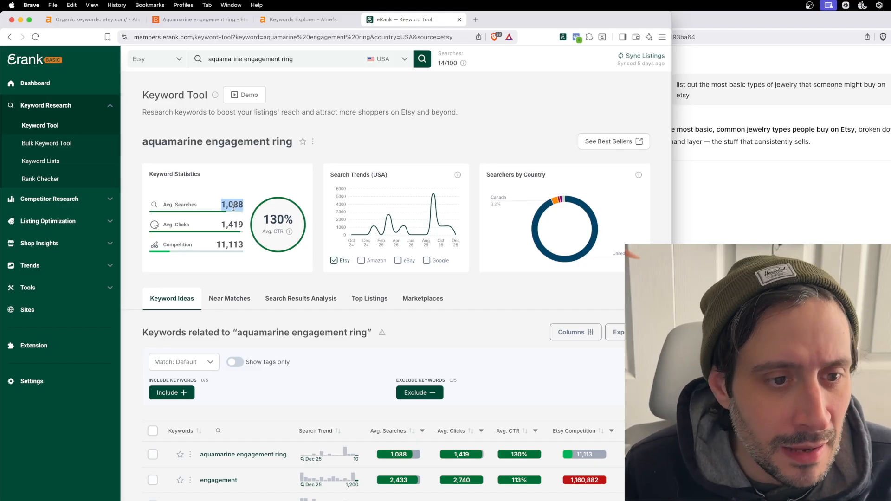
drag(284, 222, 257, 222)
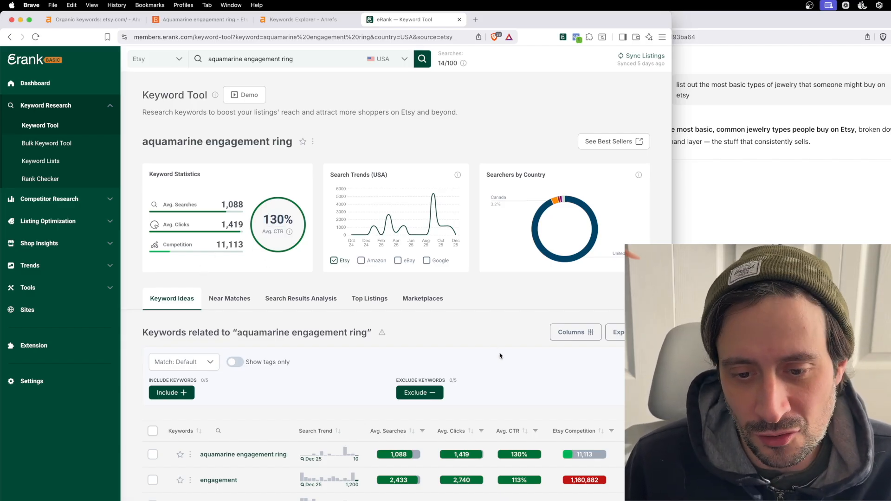
Step: Review the keywords related to "aquamarine engagement ring", comparing their search trends, average searches, clicks and Etsy competition
scroll(535, 437, down, 5)
scroll(325, 327, down, 1)
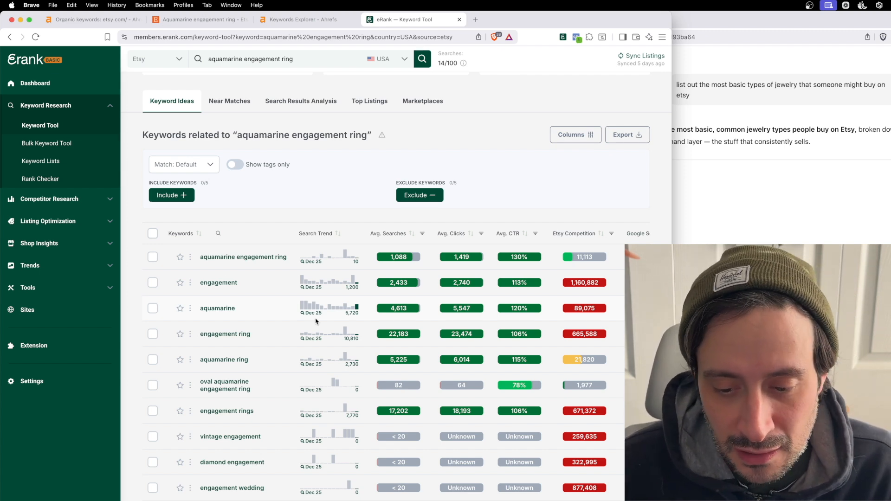
scroll(260, 290, up, 5)
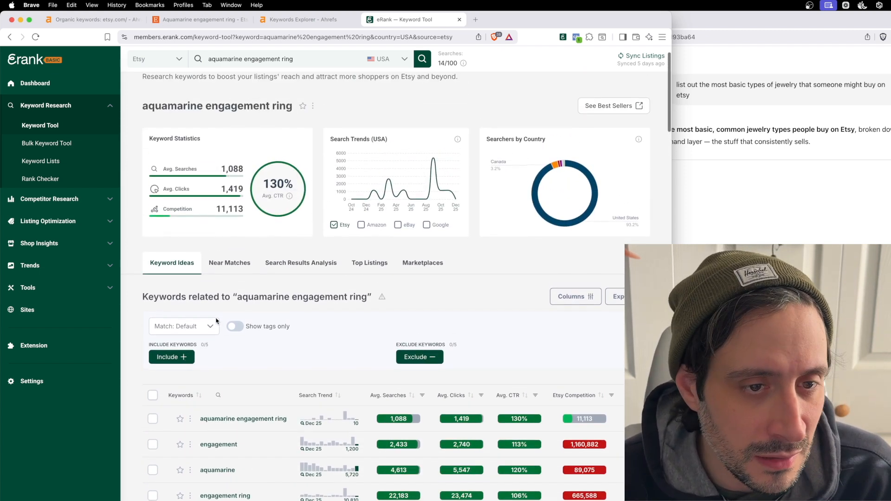